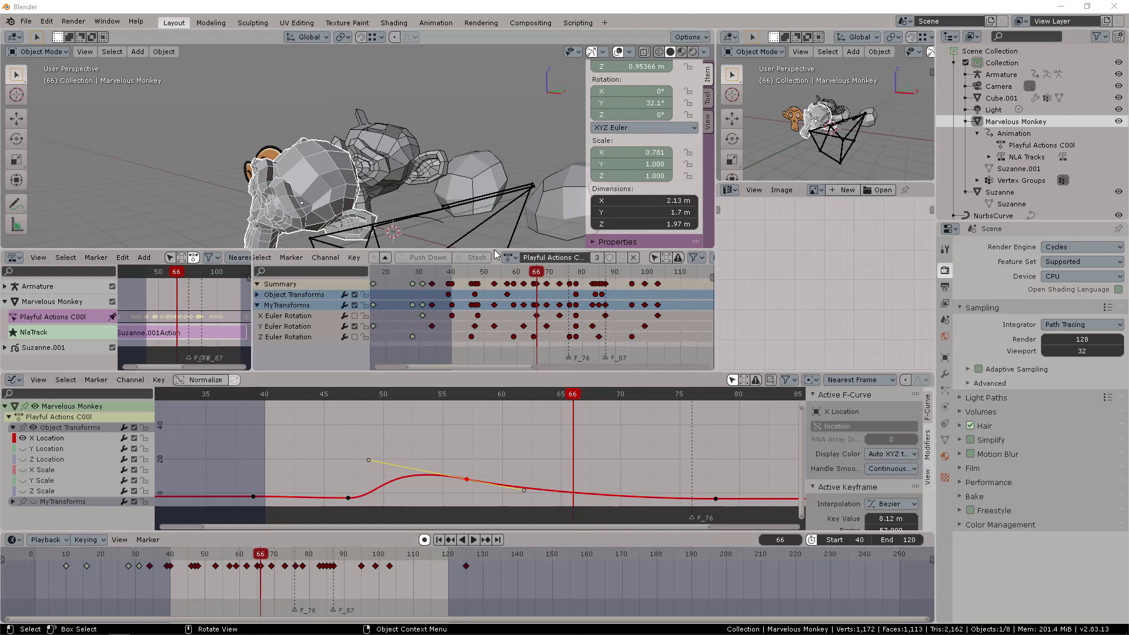
- Select the Armature, then the Suzanne monkey, orbit to the orange monkey, and deselect everything
{"action": "left_click", "coordinate": [488, 196]}
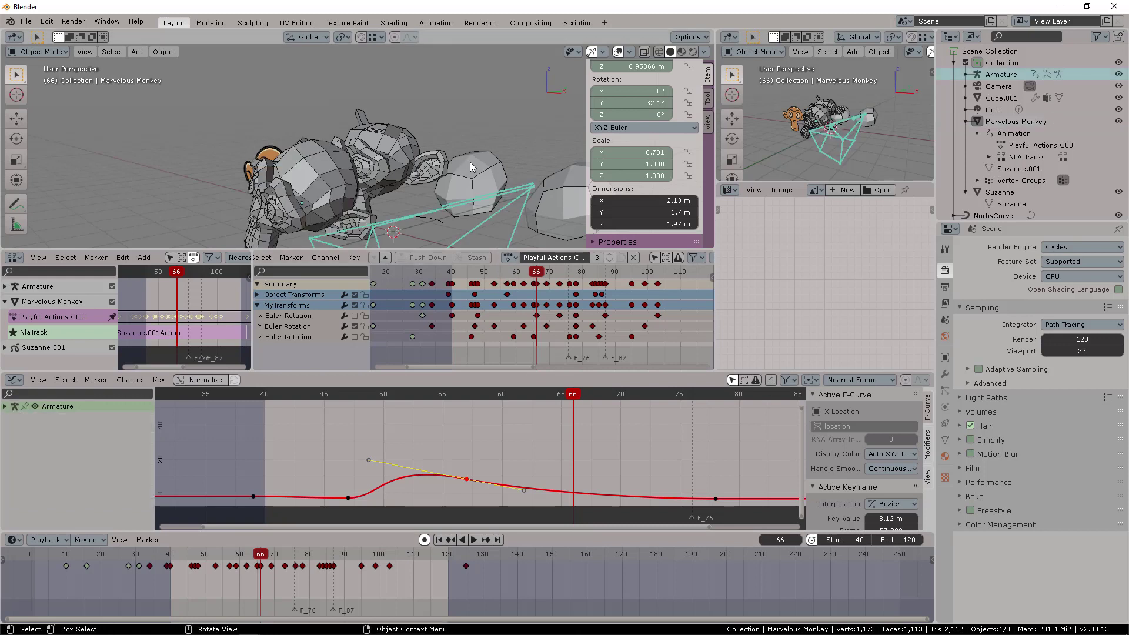
{"action": "left_click", "coordinate": [471, 161]}
{"action": "middle_click_drag", "start_coordinate": [454, 104], "coordinate": [249, 294]}
{"action": "left_click", "coordinate": [457, 111]}
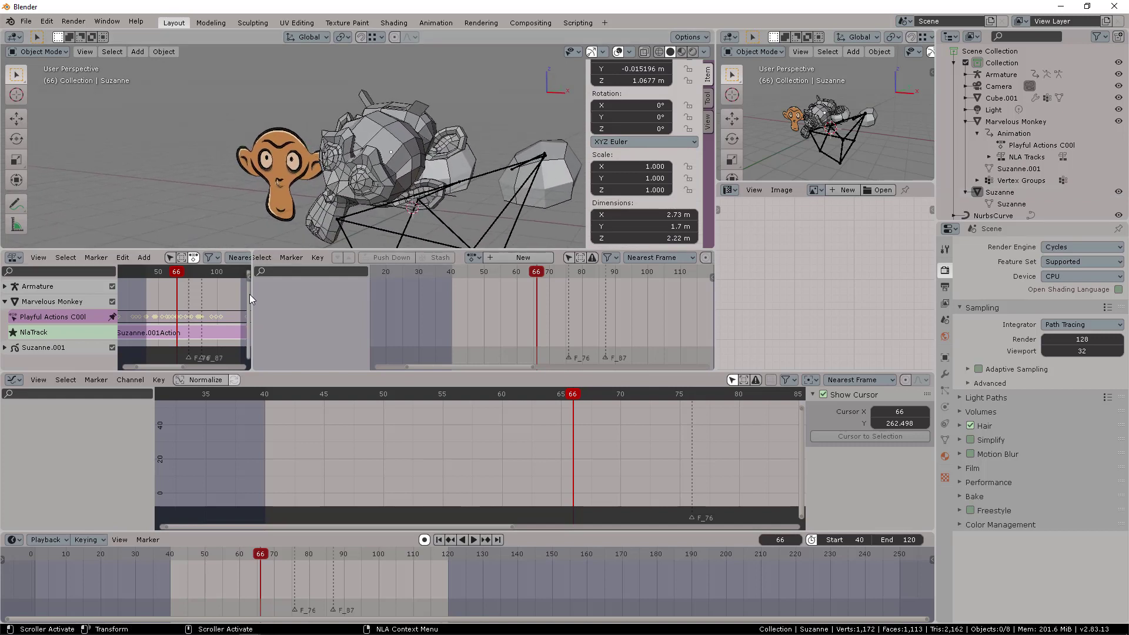
- Enlarge the NLA editor and viewport, then play Marvelous Monkey's animation, stopping at frame 69
{"action": "left_click_drag", "start_coordinate": [252, 297], "coordinate": [392, 303]}
{"action": "left_click_drag", "start_coordinate": [426, 249], "coordinate": [435, 263]}
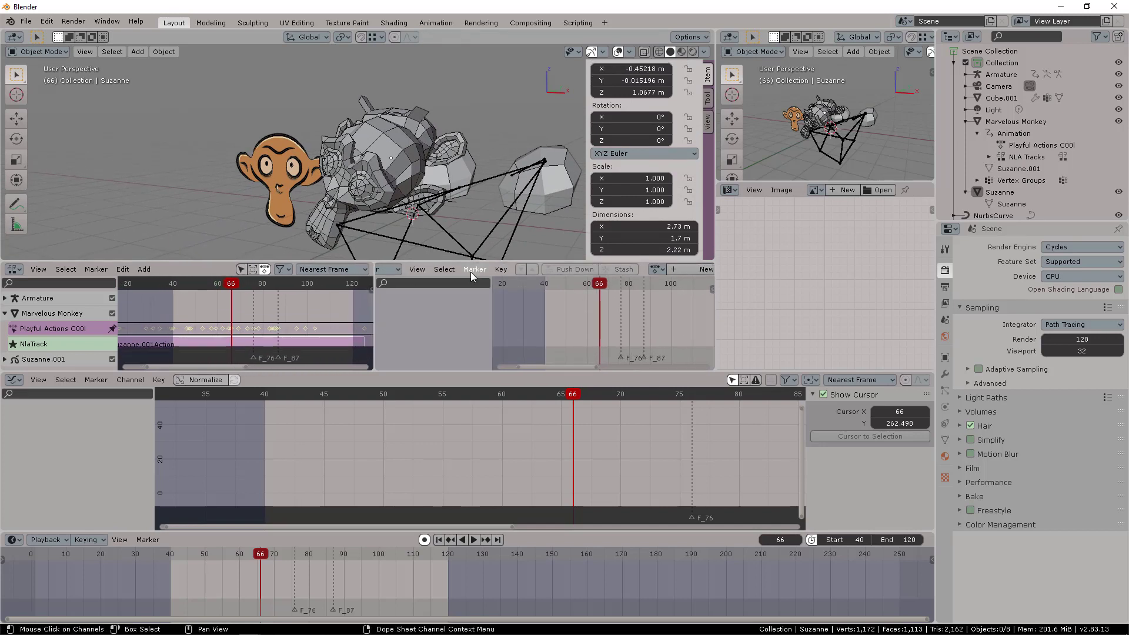
{"action": "left_click", "coordinate": [407, 175]}
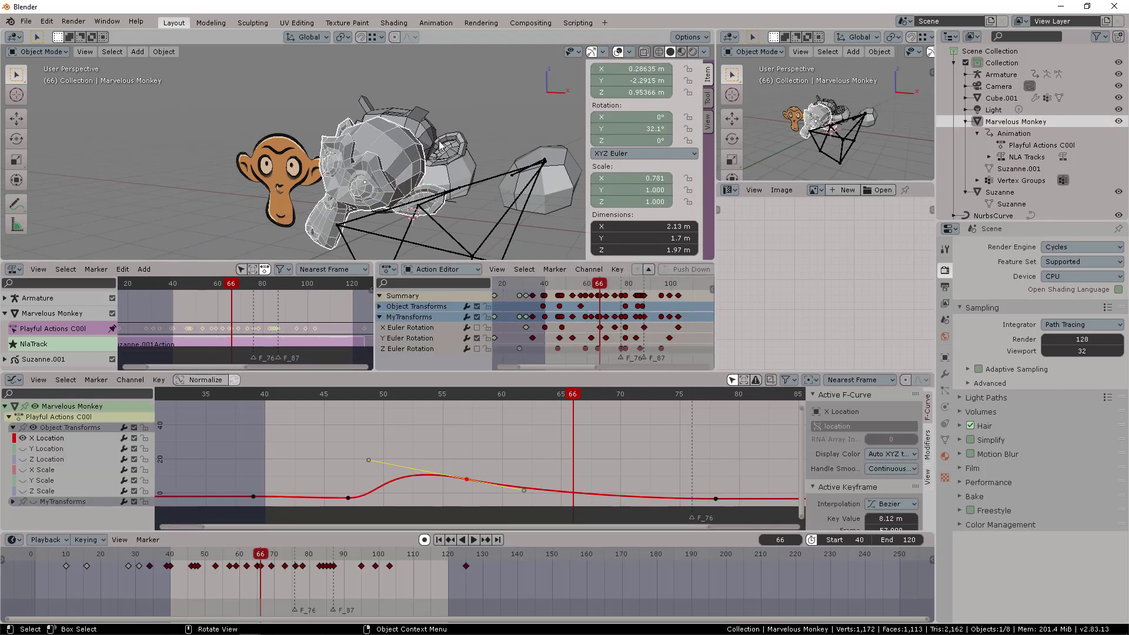
{"action": "key", "text": "space"}
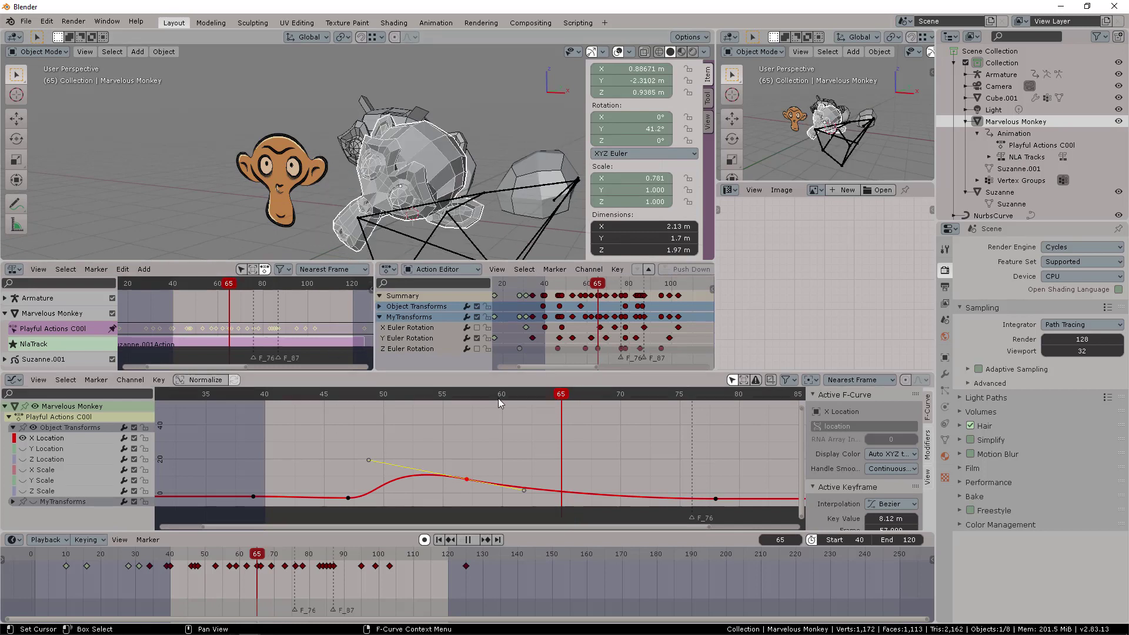
{"action": "left_click", "coordinate": [439, 396]}
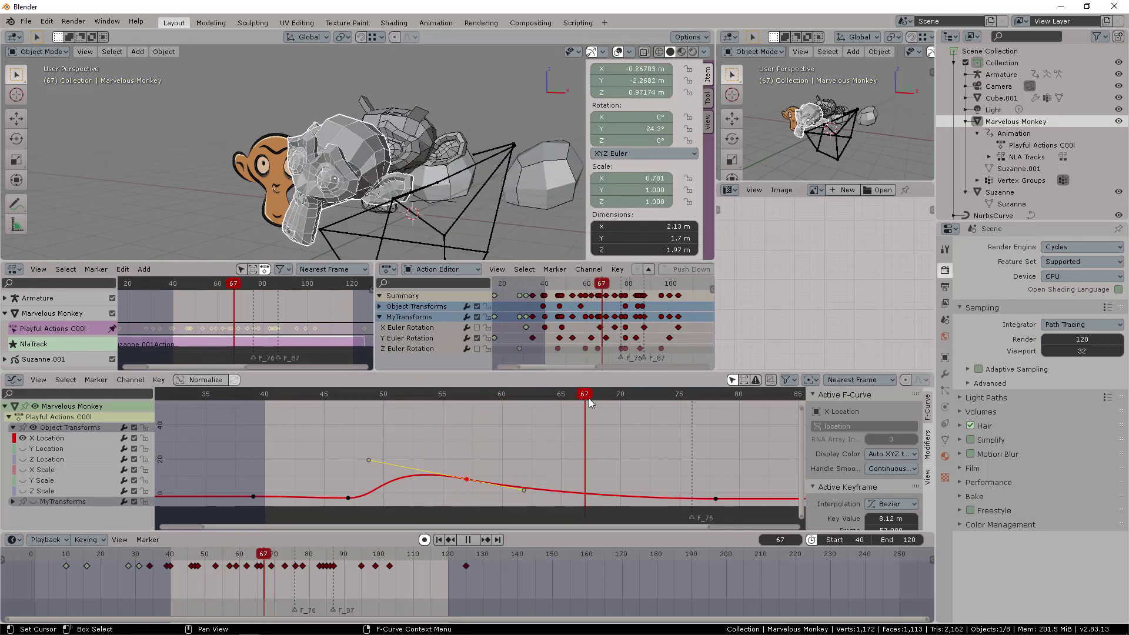
{"action": "key", "text": "space"}
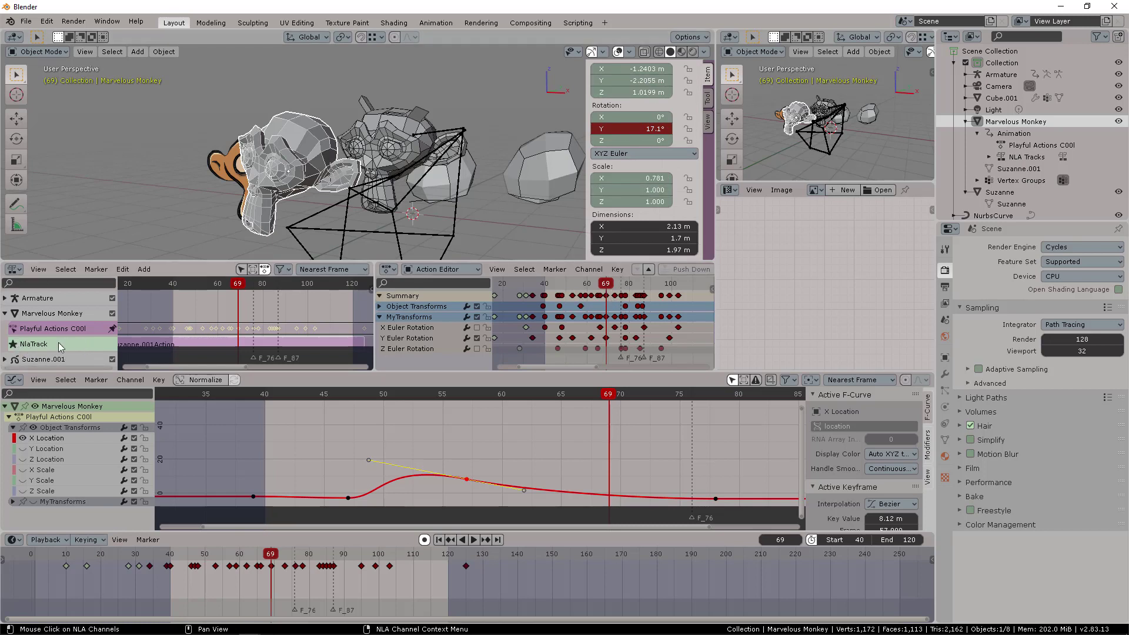
- Toggle tweak mode on the Suzanne.001Action strip to show Marvelous MonkeyAction's keyframes at frames 60–95
{"action": "scroll", "coordinate": [239, 333], "scroll_direction": "down", "scroll_amount": 2}
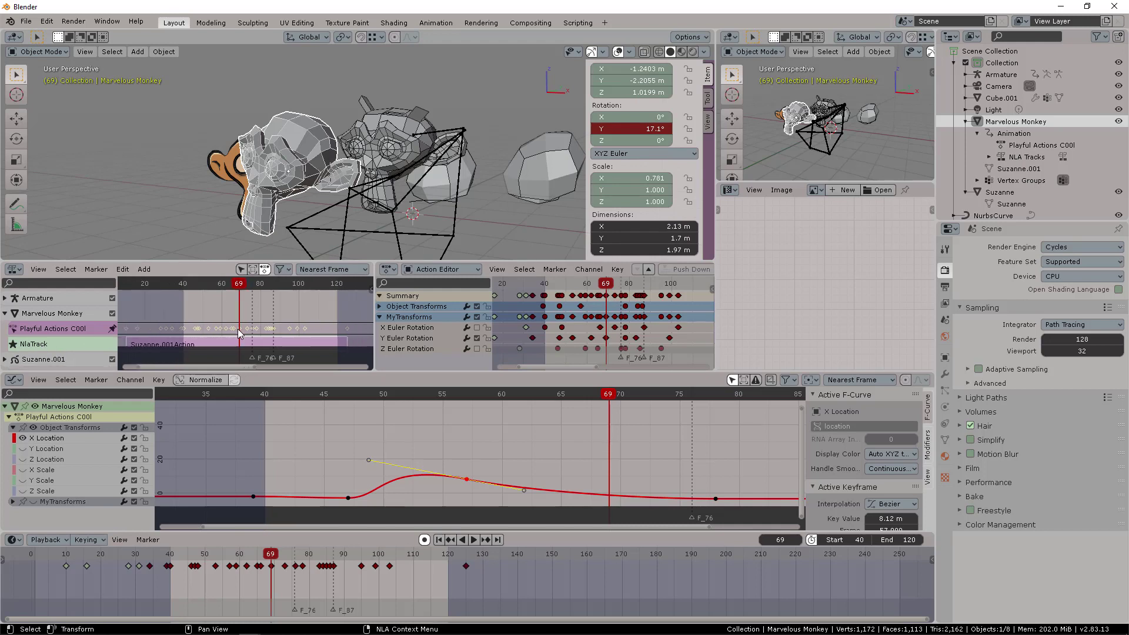
{"action": "middle_click_drag", "start_coordinate": [239, 333], "coordinate": [251, 324]}
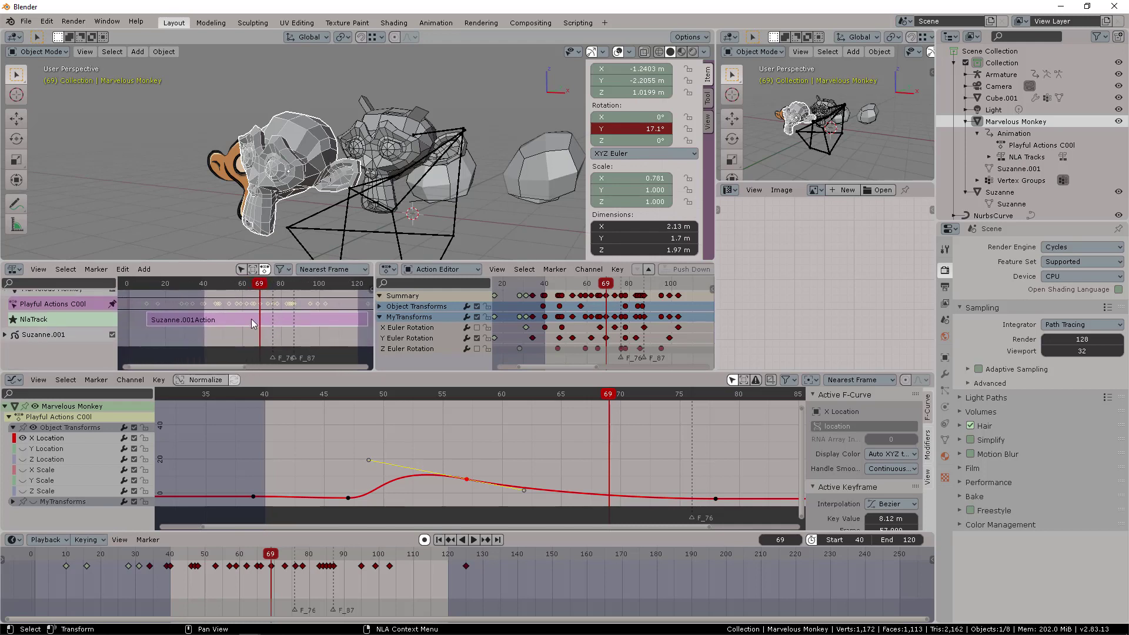
{"action": "key", "text": "Tab"}
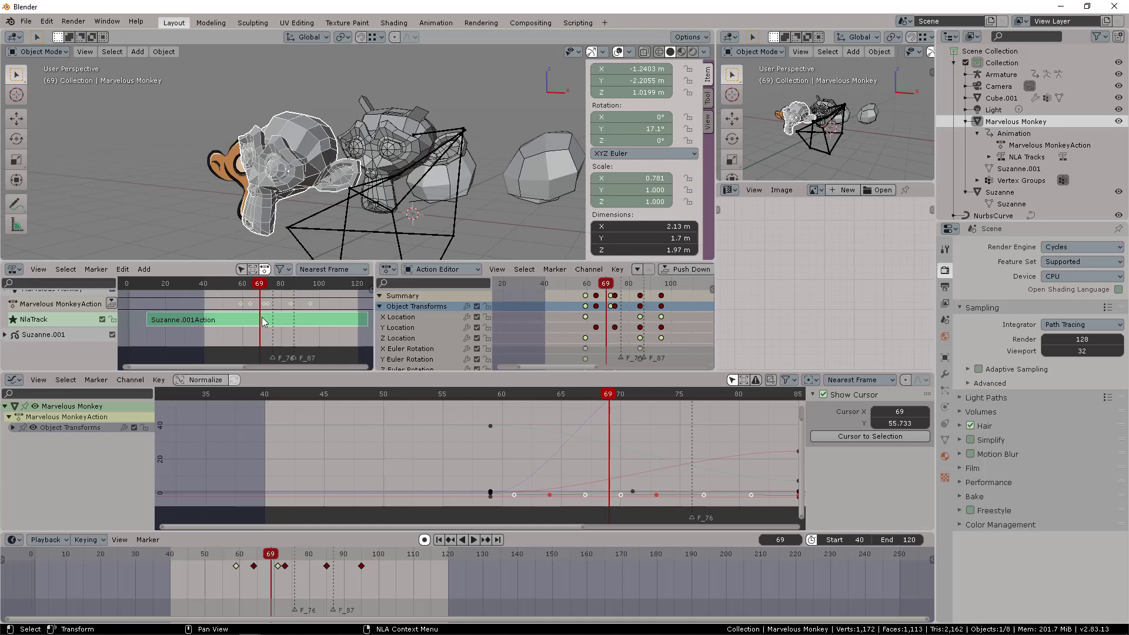
{"action": "key", "text": "Tab"}
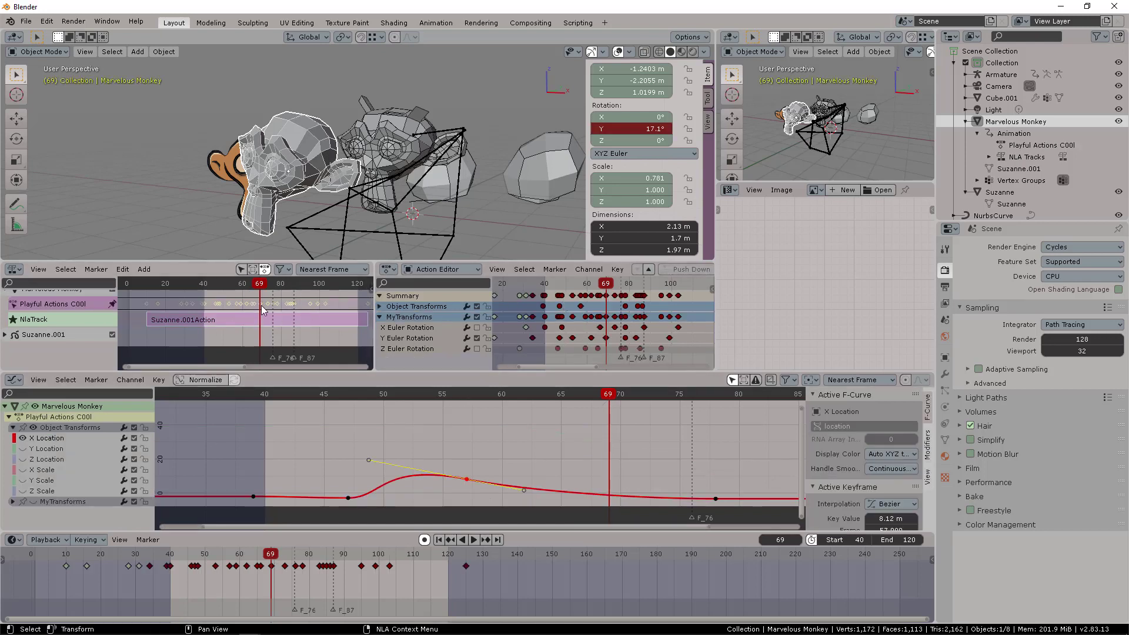
{"action": "key", "text": "Tab"}
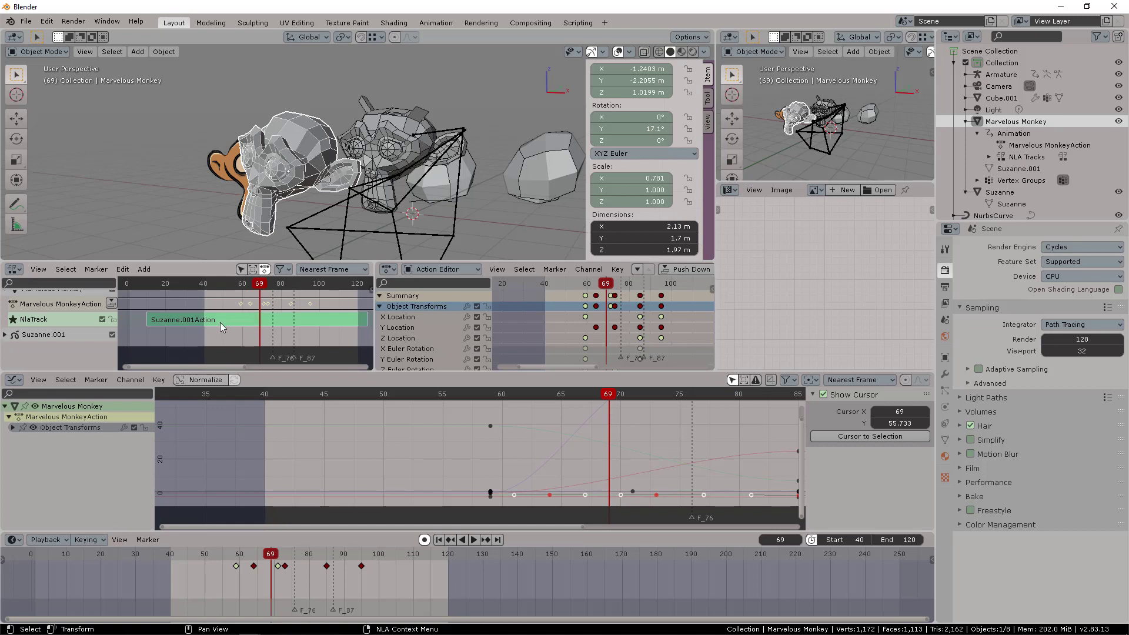
{"action": "left_click", "coordinate": [237, 323]}
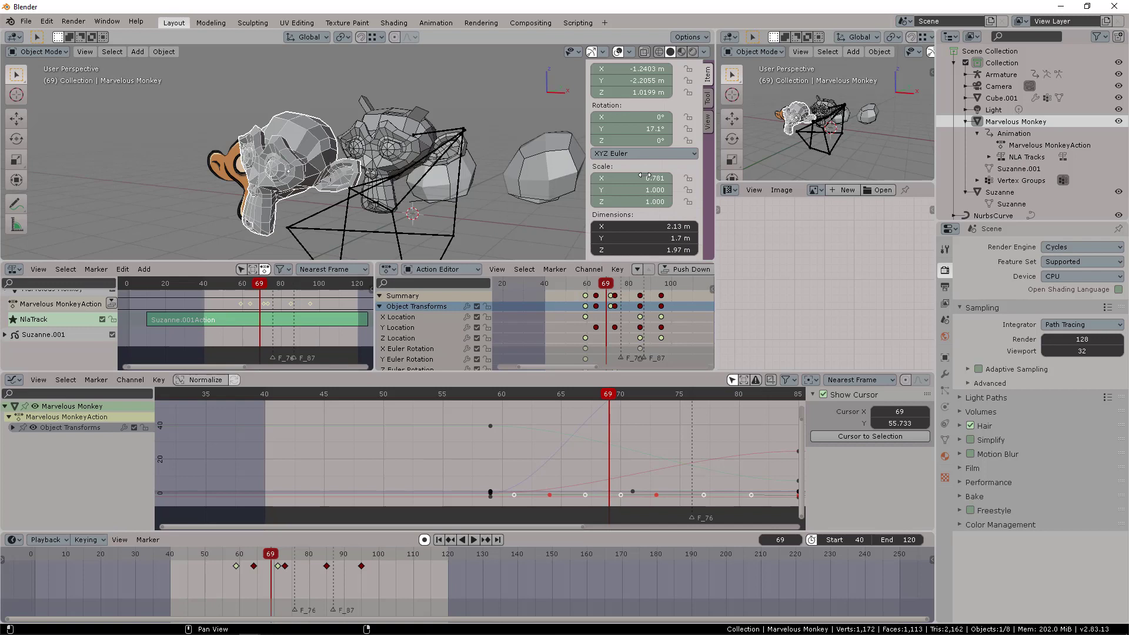
- Select the Suzanne.001Action strip and its keyframes at frames 60 and 65
{"action": "left_click", "coordinate": [270, 317]}
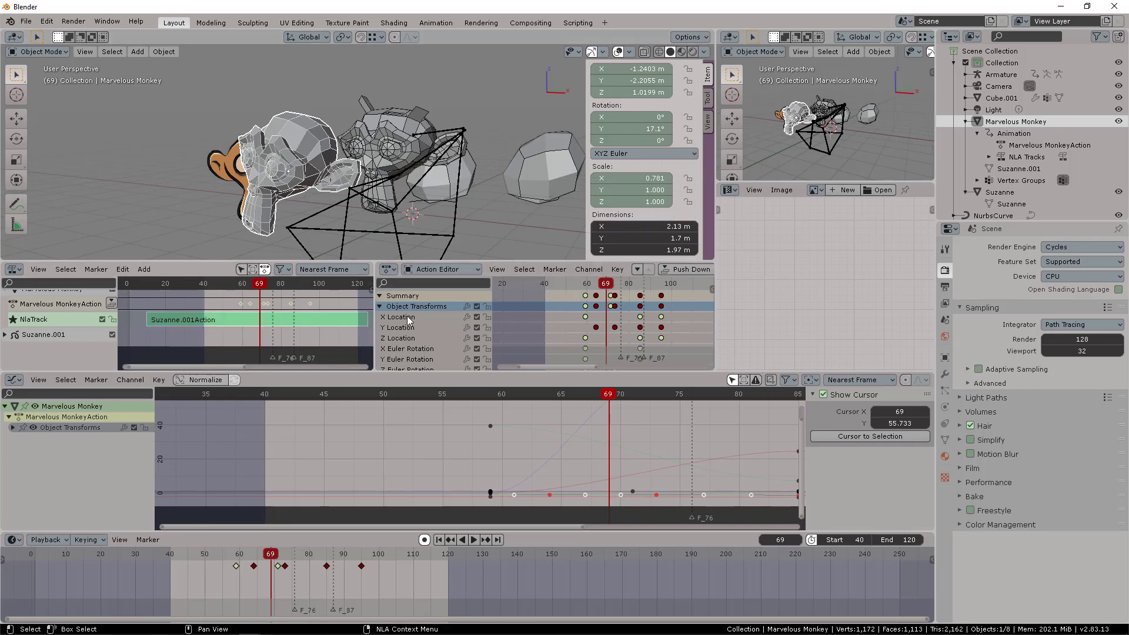
{"action": "left_click", "coordinate": [586, 306]}
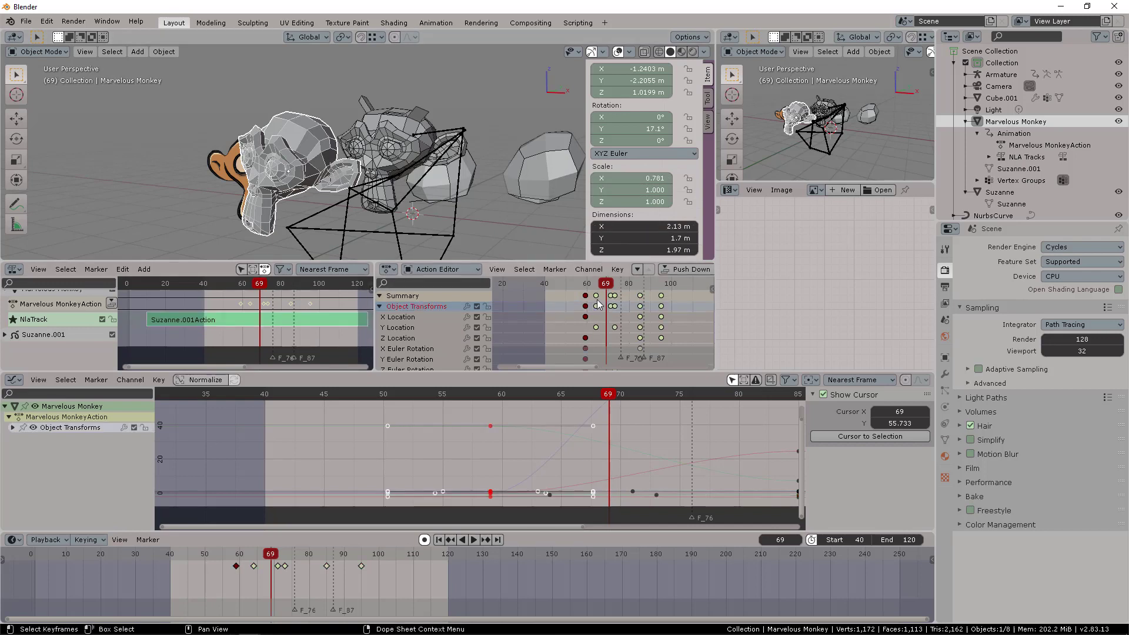
{"action": "left_click", "coordinate": [596, 306]}
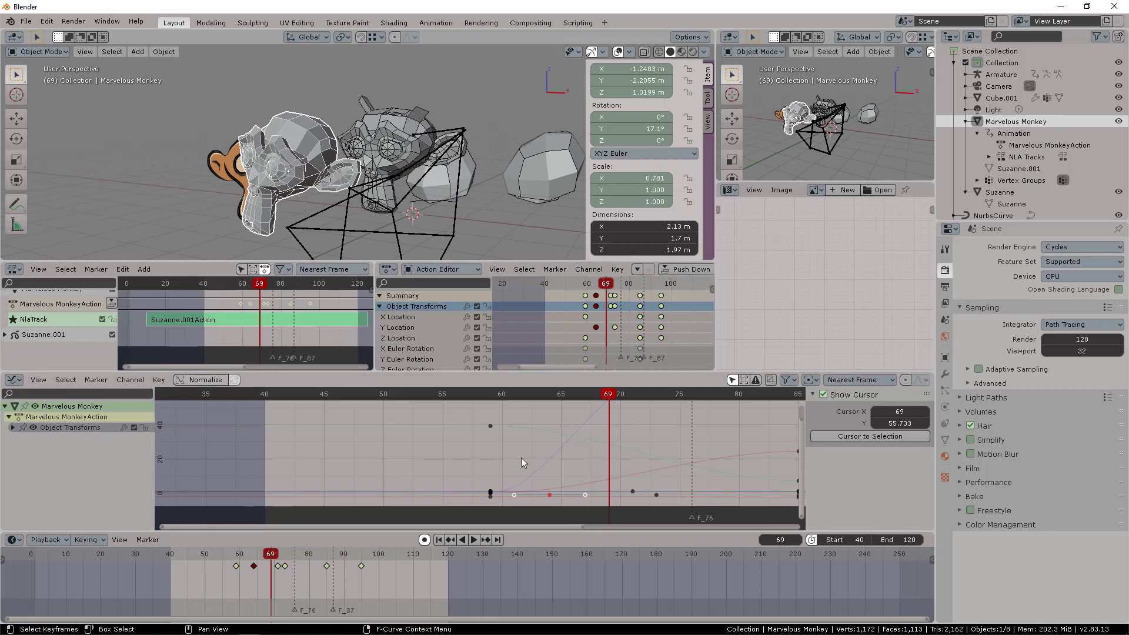
- Expand Object Transforms in the Graph Editor and activate the X Euler Rotation curve
{"action": "left_click", "coordinate": [13, 428]}
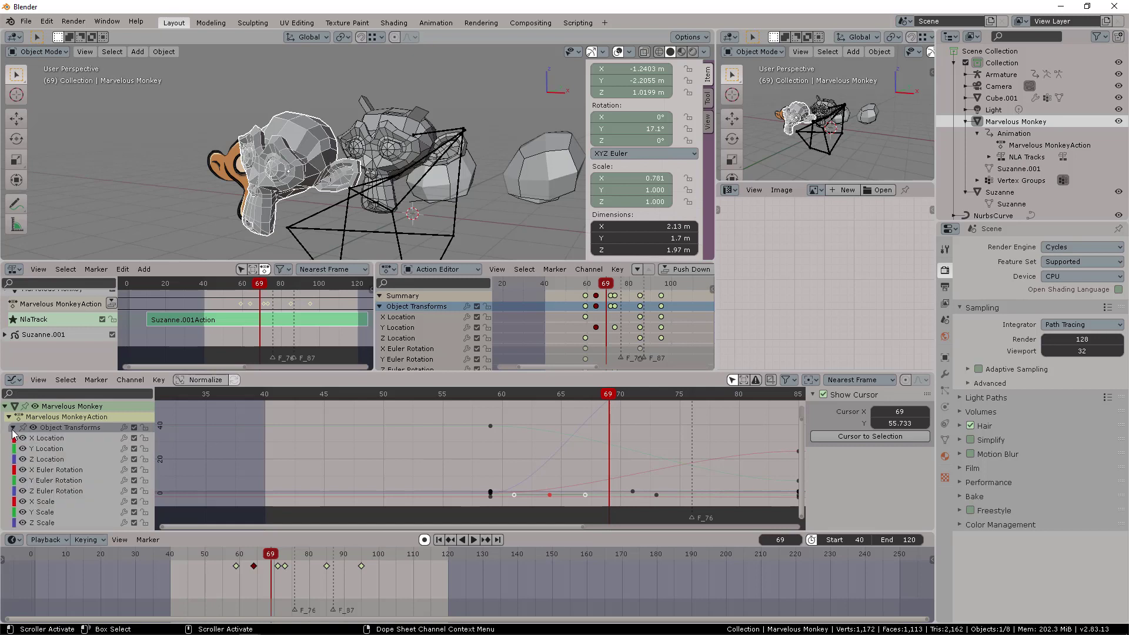
{"action": "left_click", "coordinate": [50, 439]}
{"action": "left_click", "coordinate": [50, 445]}
{"action": "left_click", "coordinate": [48, 470]}
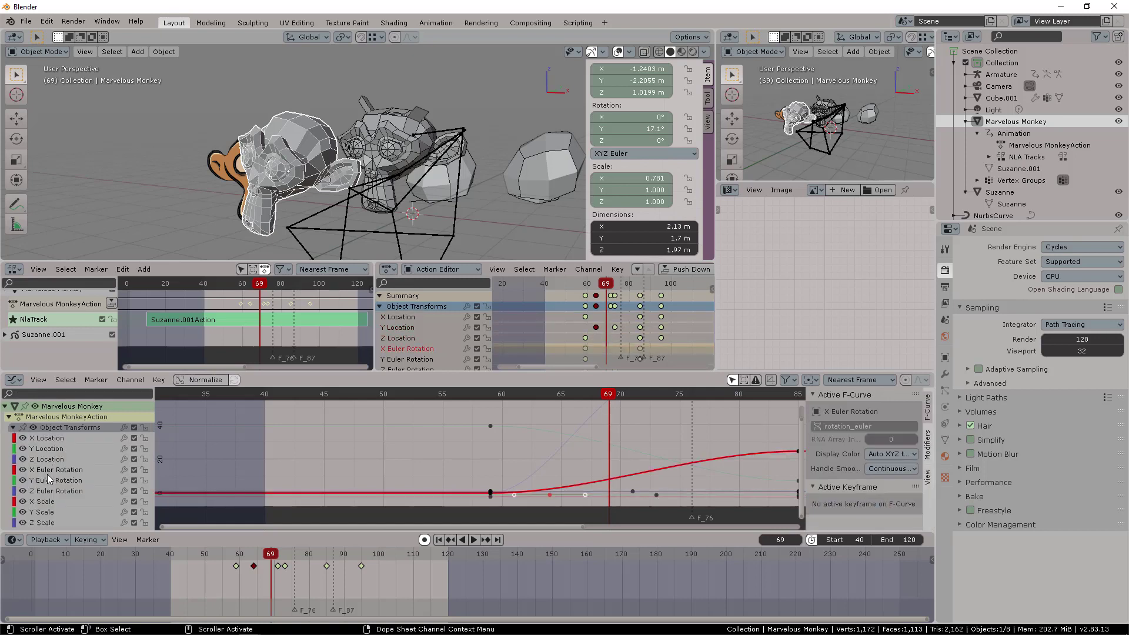
{"action": "scroll", "coordinate": [47, 474], "scroll_direction": "down", "scroll_amount": 1}
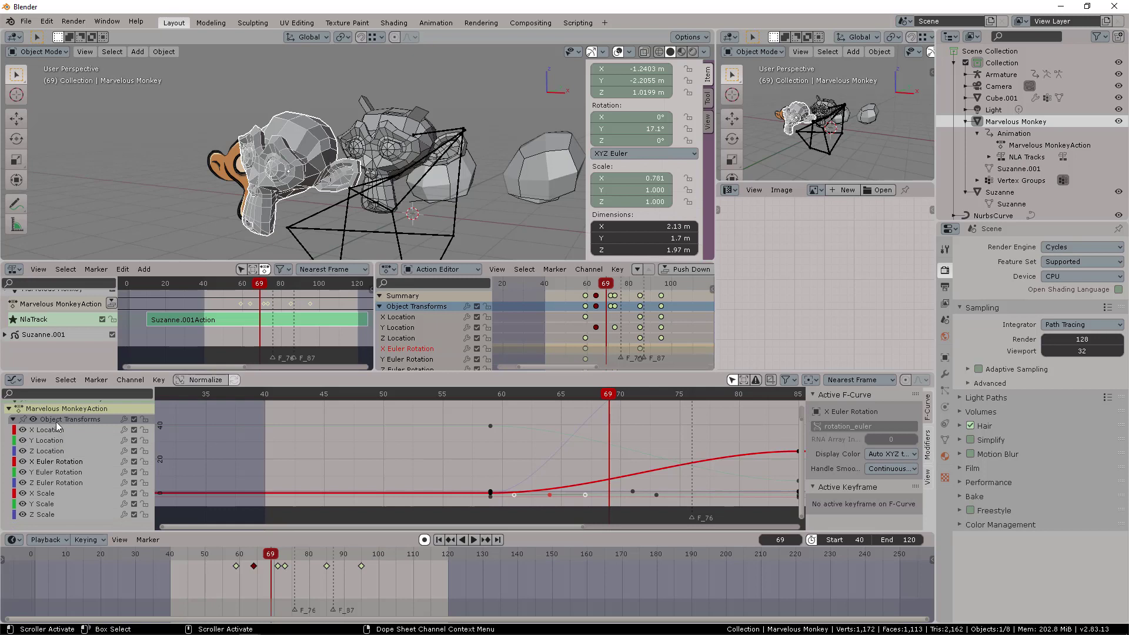
{"action": "scroll", "coordinate": [601, 459], "scroll_direction": "down", "scroll_amount": 1}
{"action": "scroll", "coordinate": [602, 458], "scroll_direction": "up", "scroll_amount": 1}
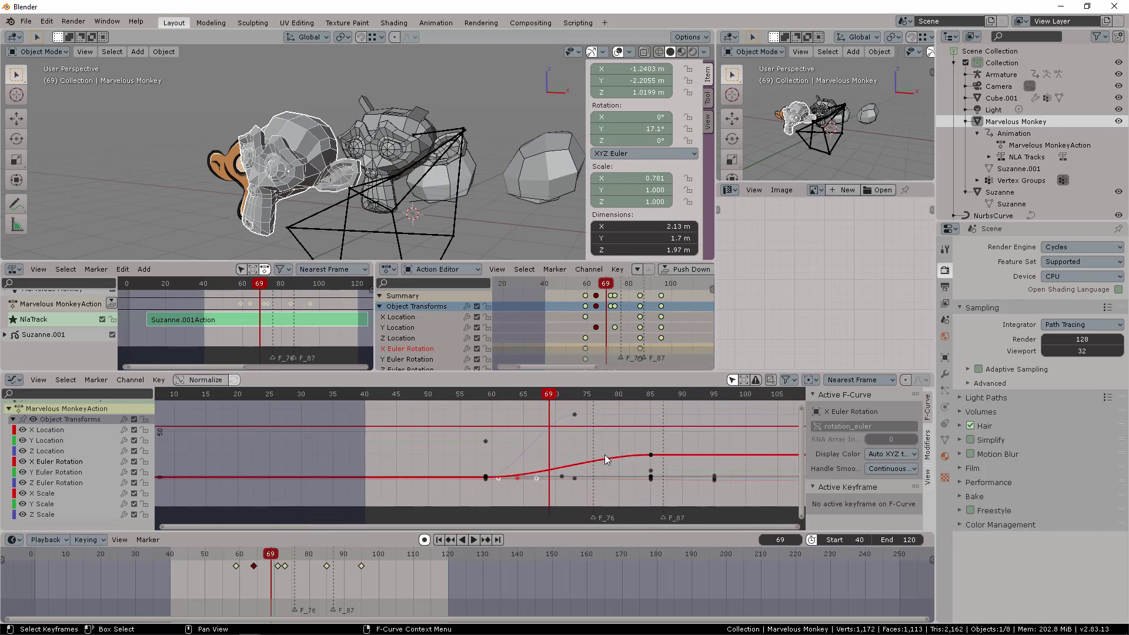
{"action": "scroll", "coordinate": [564, 459], "scroll_direction": "down", "scroll_amount": 4, "text": "ctrl"}
{"action": "scroll", "coordinate": [534, 460], "scroll_direction": "up", "scroll_amount": 2, "text": "ctrl"}
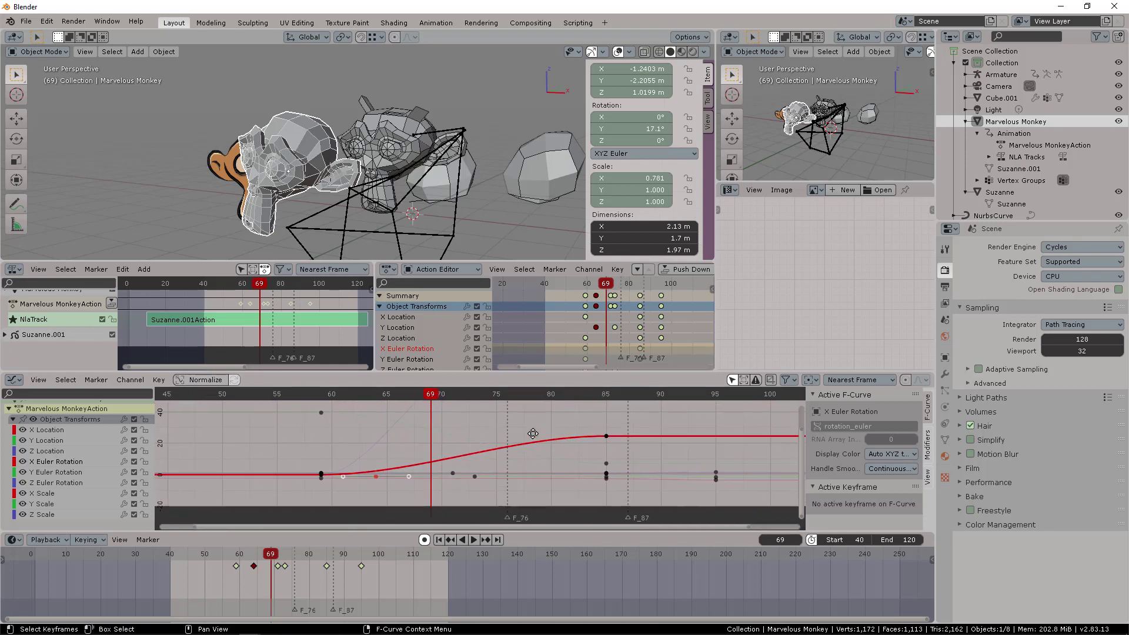
- Make X Location the active curve and pan the graph toward later frames
{"action": "left_click", "coordinate": [58, 431]}
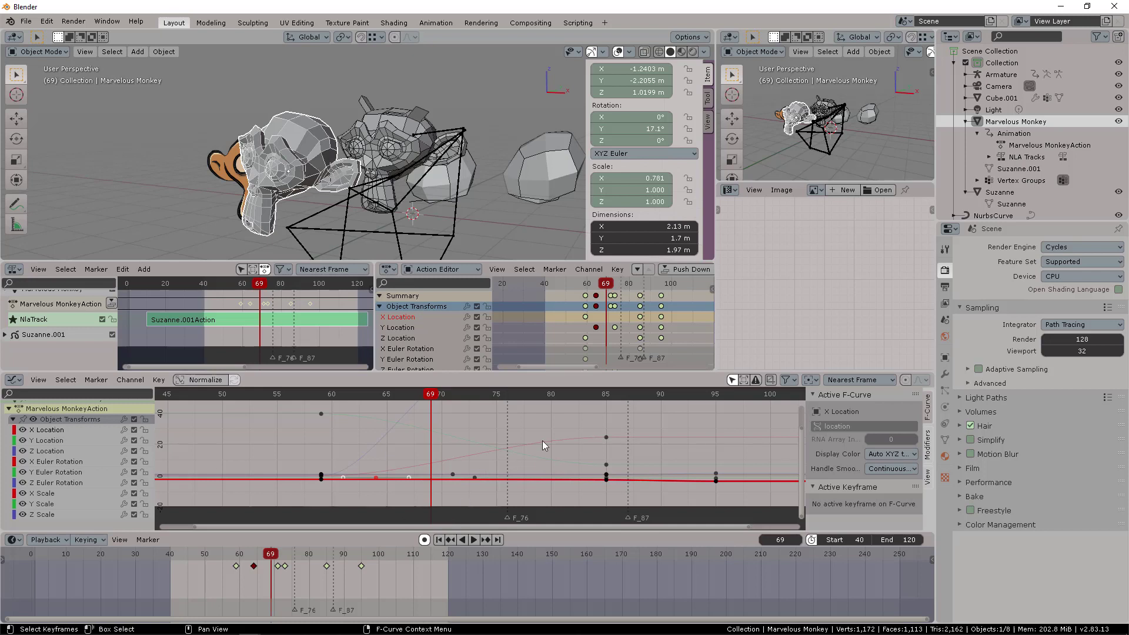
{"action": "scroll", "coordinate": [547, 442], "scroll_direction": "down", "scroll_amount": 3}
{"action": "middle_click_drag", "start_coordinate": [519, 461], "coordinate": [446, 450]}
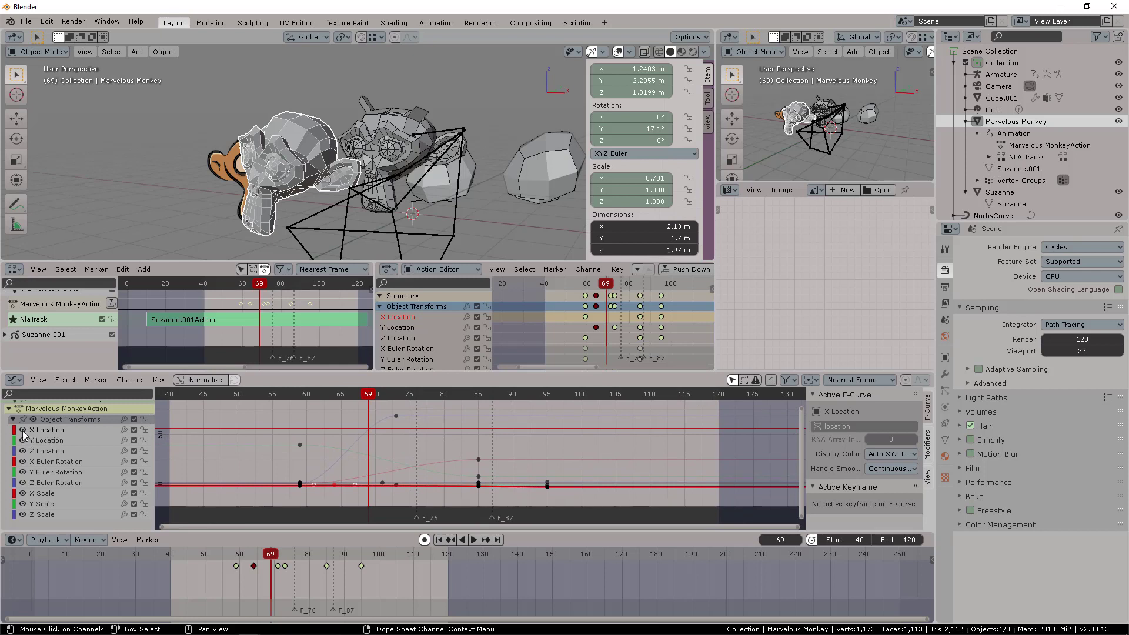
- Hide the location curves and show only the X Euler Rotation curve, making it active
{"action": "left_click_drag", "start_coordinate": [22, 429], "coordinate": [24, 517]}
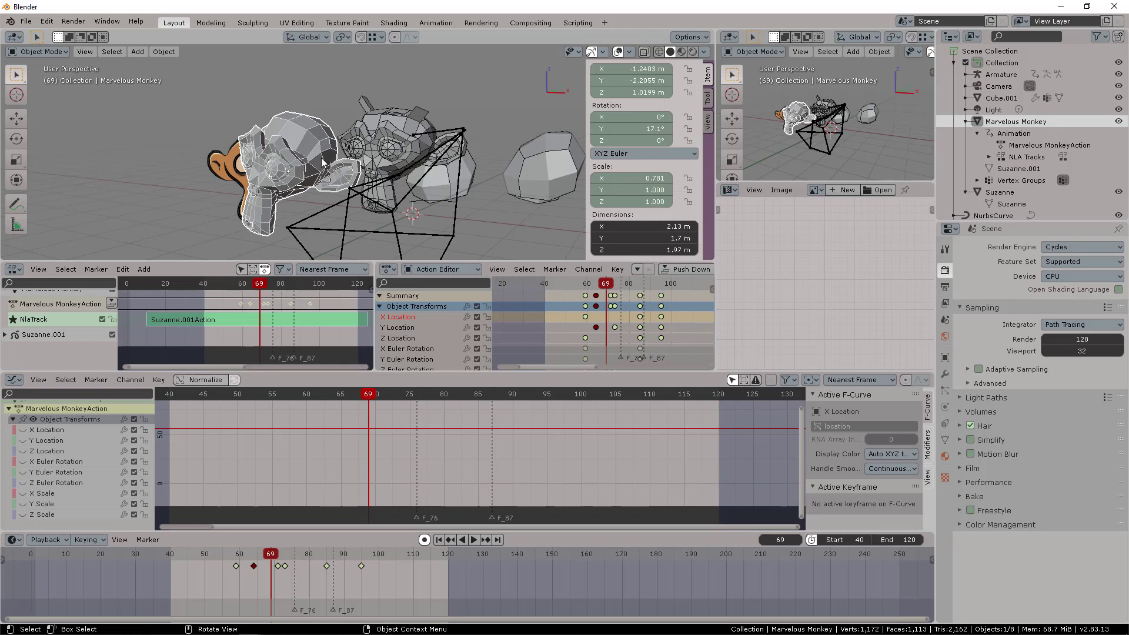
{"action": "left_click", "coordinate": [59, 462]}
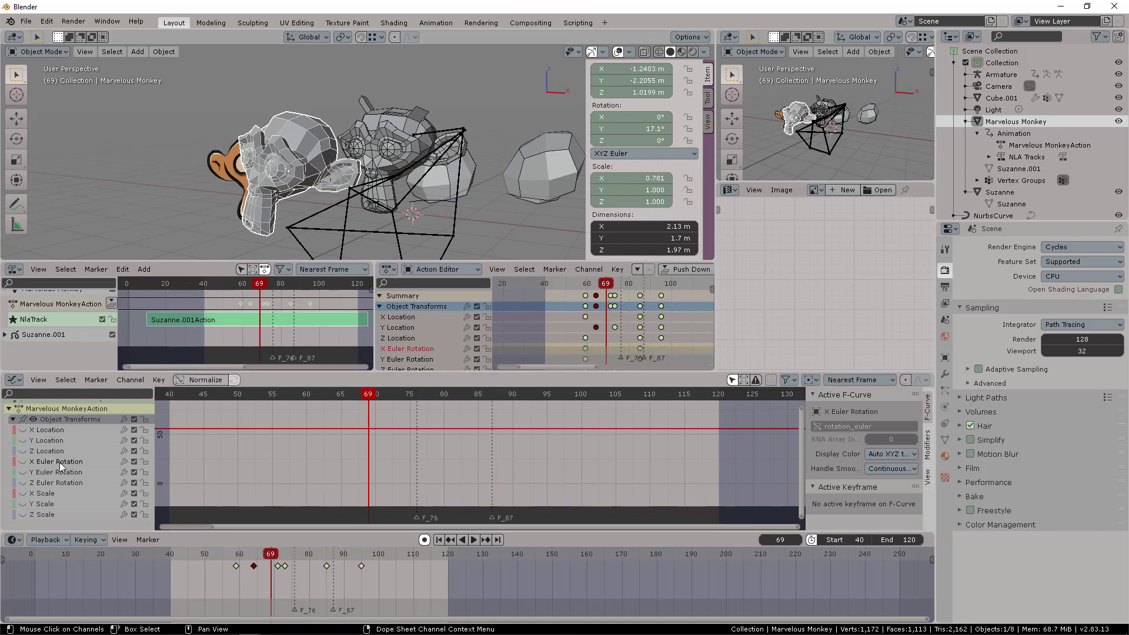
{"action": "left_click", "coordinate": [23, 462]}
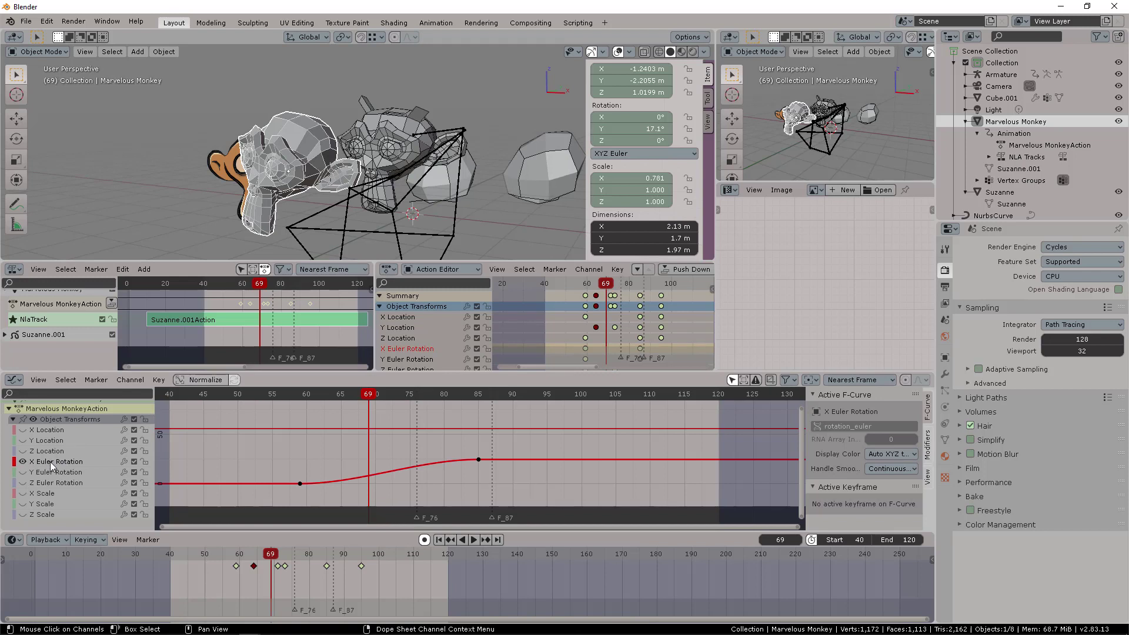
- Raise the frame-59 keyframe slightly and move the frame-85 keyframe earlier to 41.3°, then preview playback
{"action": "mouse_move", "coordinate": [304, 483]}
{"action": "left_mouse_down"}
{"action": "mouse_move", "coordinate": [302, 471]}
{"action": "mouse_move", "coordinate": [313, 480]}
{"action": "left_mouse_up"}
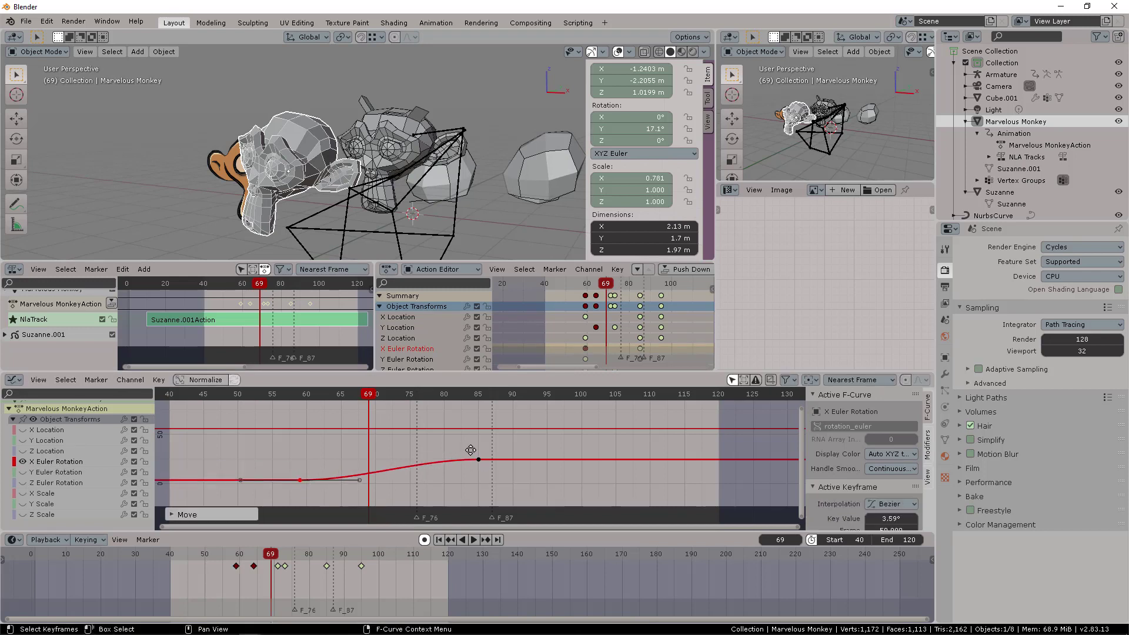
{"action": "left_click_drag", "start_coordinate": [476, 459], "coordinate": [437, 459]}
{"action": "key", "text": "space"}
{"action": "key", "text": "space"}
{"action": "key", "text": "space"}
{"action": "key", "text": "Escape"}
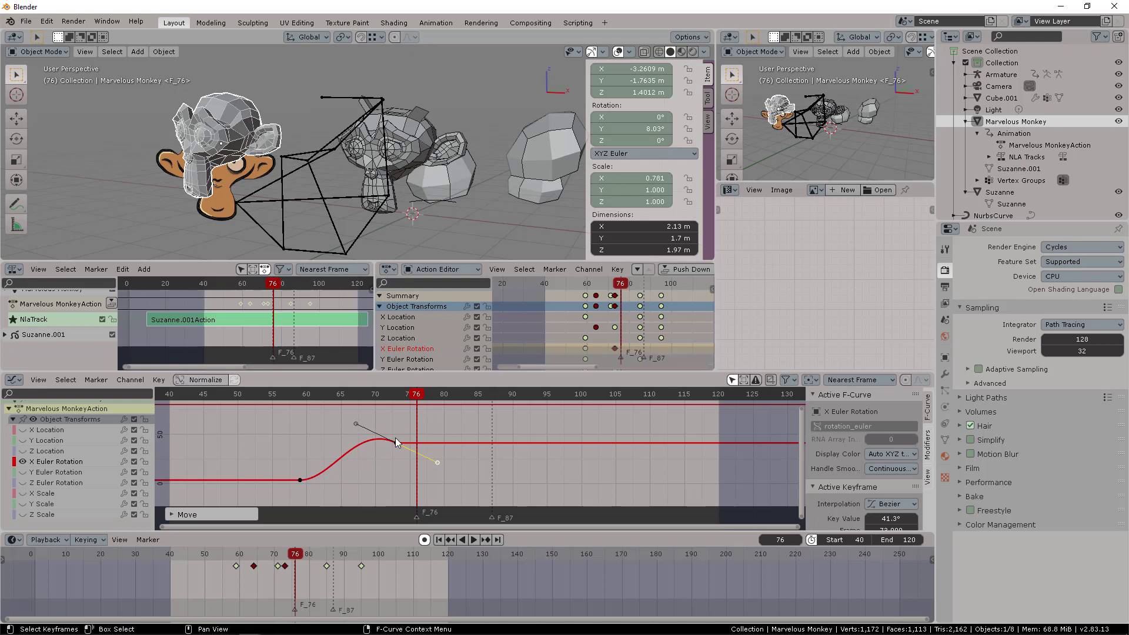
- Reshape the Bezier handles of the 41.3° keyframe near frame 76 to lower its outgoing easing
{"action": "left_click_drag", "start_coordinate": [356, 426], "coordinate": [359, 429]}
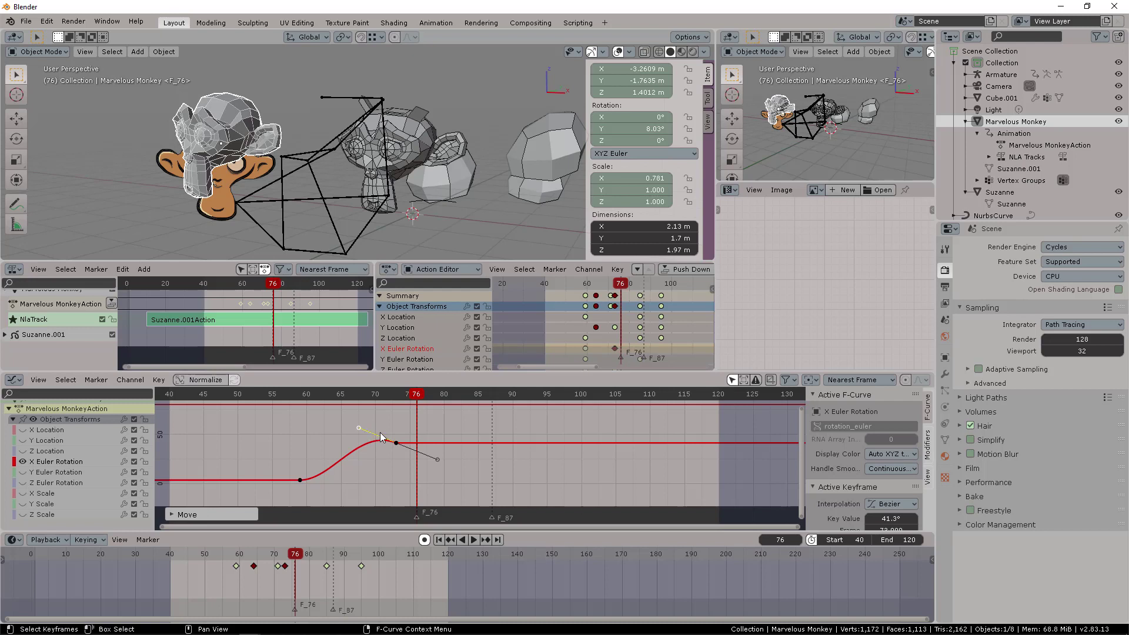
{"action": "left_click_drag", "start_coordinate": [396, 447], "coordinate": [400, 445]}
{"action": "left_click", "coordinate": [397, 443]}
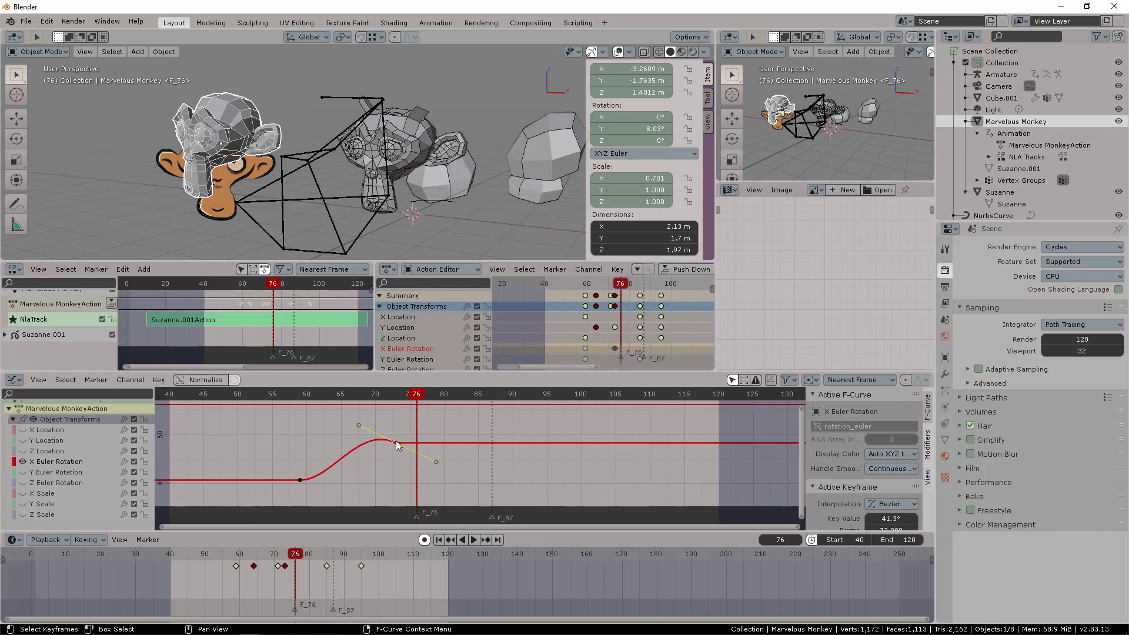
{"action": "left_click_drag", "start_coordinate": [400, 440], "coordinate": [404, 432]}
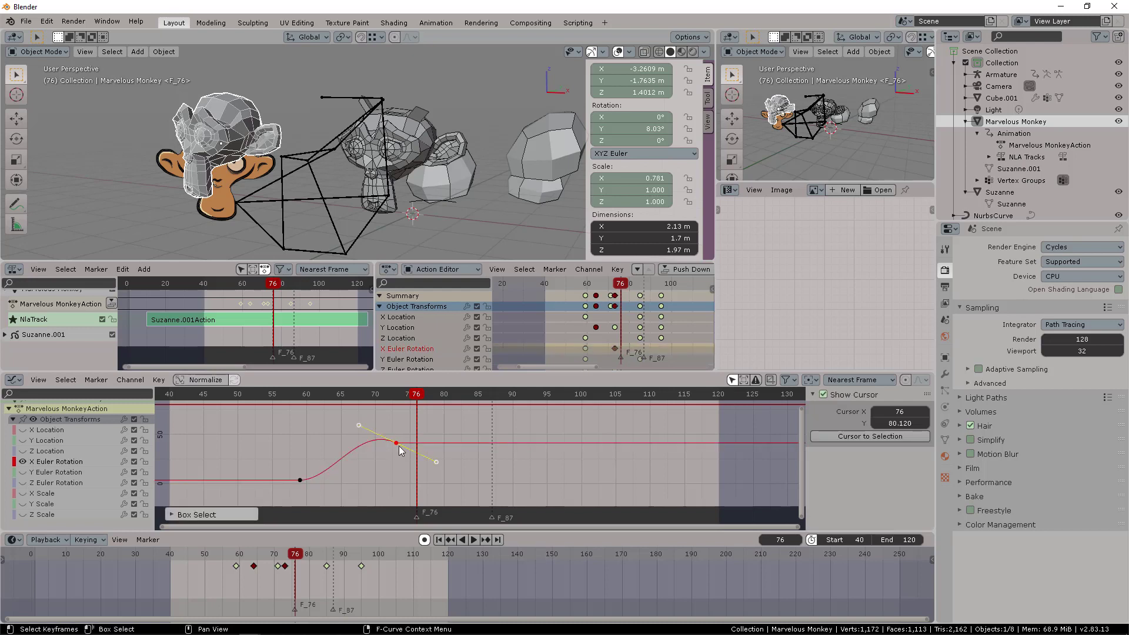
{"action": "key", "text": "Home"}
{"action": "mouse_move", "coordinate": [401, 444]}
{"action": "middle_mouse_down"}
{"action": "mouse_move", "coordinate": [411, 460]}
{"action": "mouse_move", "coordinate": [373, 451]}
{"action": "mouse_move", "coordinate": [418, 441]}
{"action": "middle_mouse_up"}
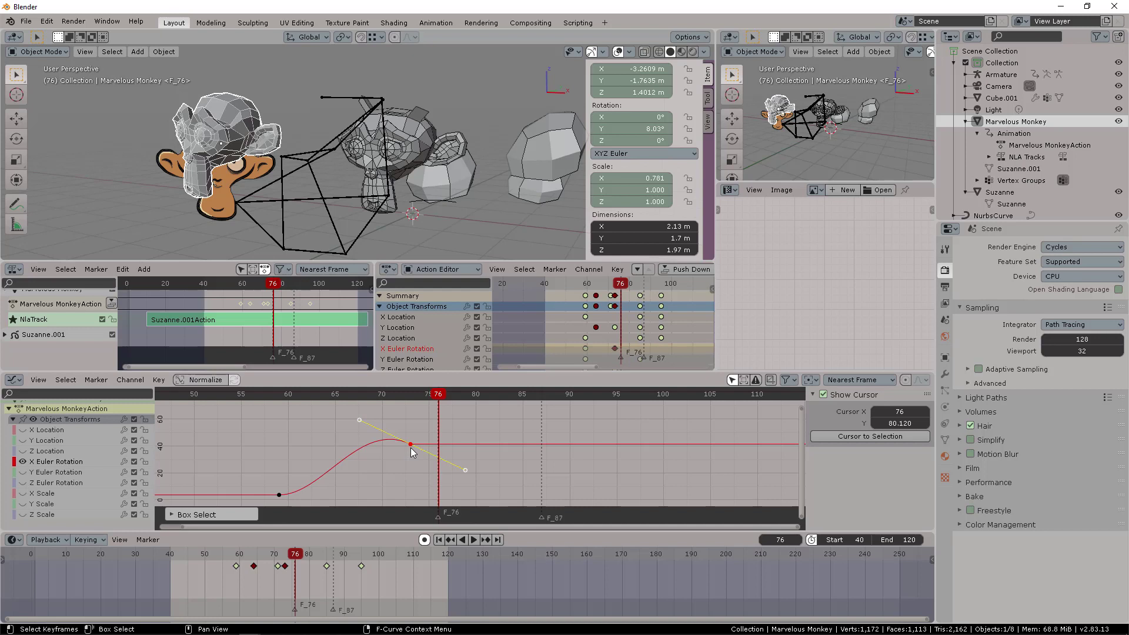
{"action": "mouse_move", "coordinate": [466, 469]}
{"action": "left_mouse_down"}
{"action": "mouse_move", "coordinate": [457, 475]}
{"action": "mouse_move", "coordinate": [450, 462]}
{"action": "left_mouse_up"}
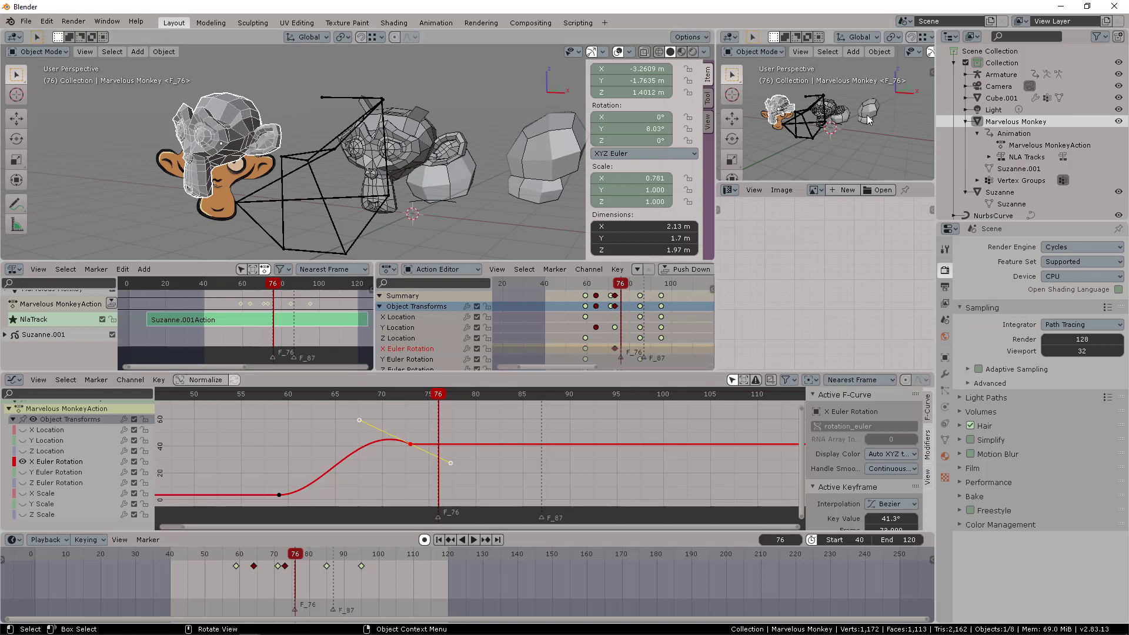
- Widen the outliner and properties area, select Cube.001, and pan and zoom the scene view
{"action": "left_click_drag", "start_coordinate": [935, 158], "coordinate": [840, 159]}
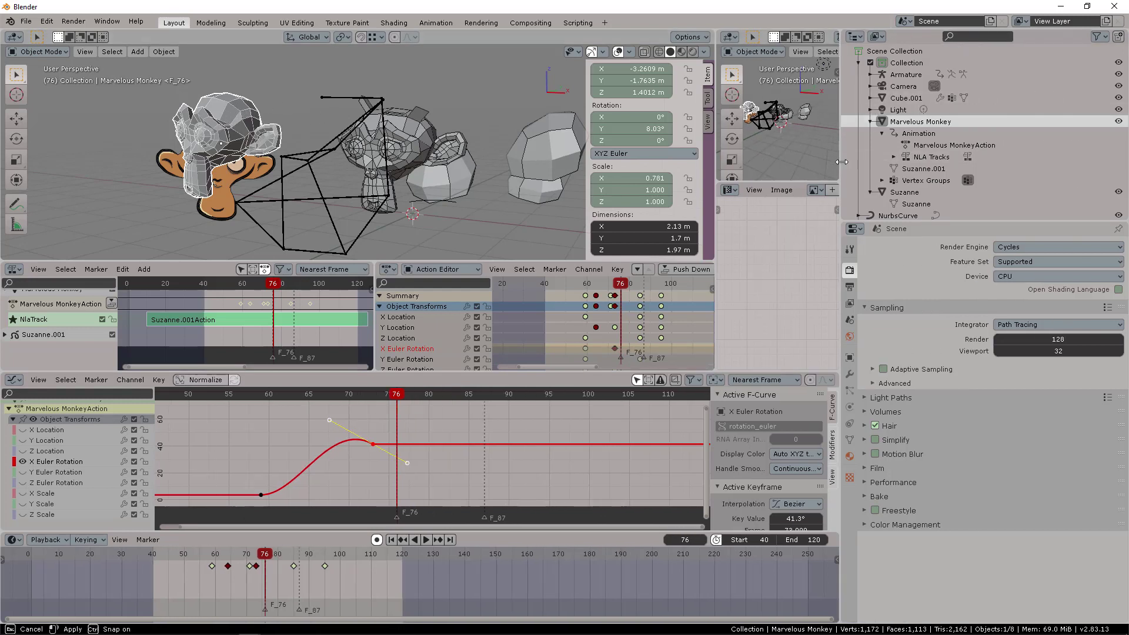
{"action": "left_click", "coordinate": [560, 149]}
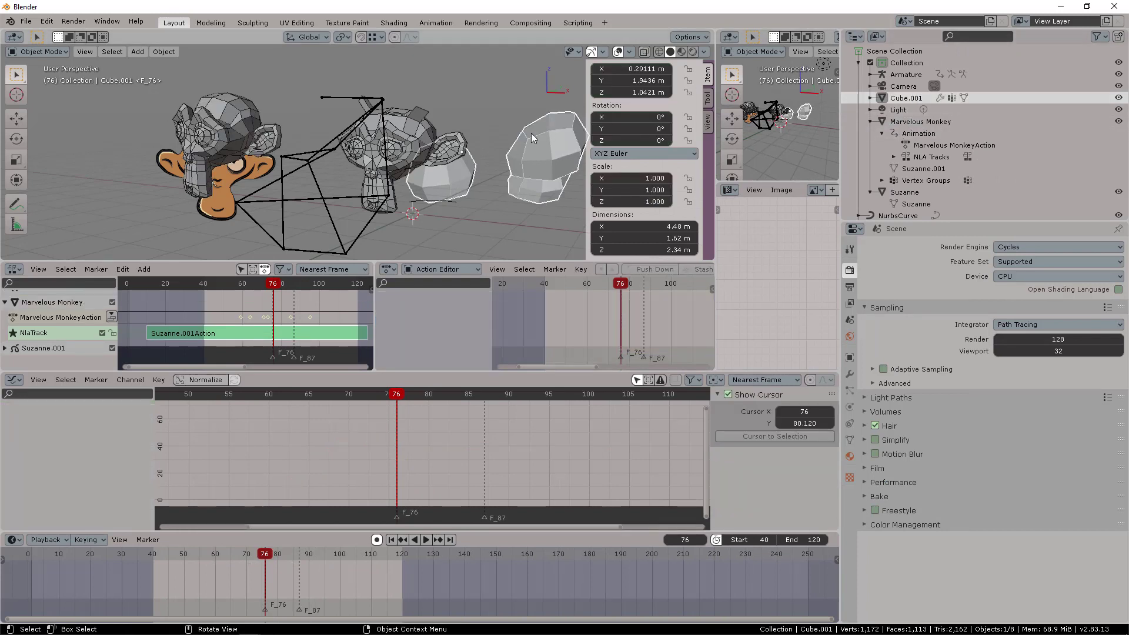
{"action": "middle_click_drag", "start_coordinate": [529, 142], "coordinate": [433, 141], "text": "shift"}
{"action": "scroll", "coordinate": [403, 116], "scroll_direction": "up", "scroll_amount": 2}
{"action": "scroll", "coordinate": [435, 137], "scroll_direction": "up", "scroll_amount": 2}
- Select Suzanne, add Marvelous Monkey as the active object, and orbit the scene
{"action": "left_click", "coordinate": [432, 144]}
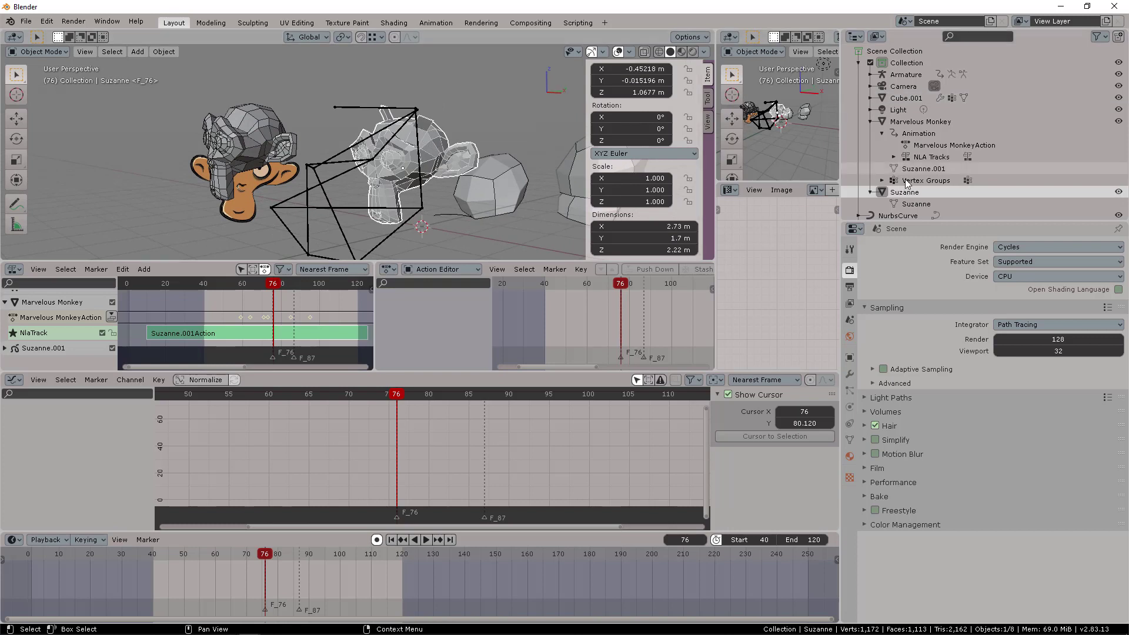
{"action": "left_click", "coordinate": [266, 118], "text": "shift"}
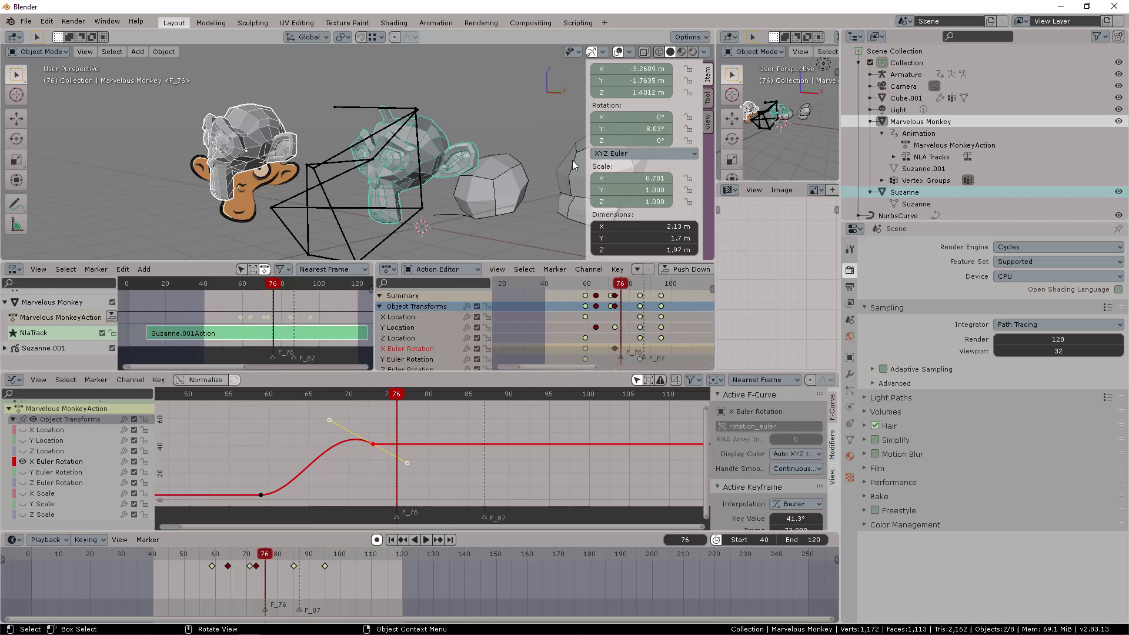
{"action": "middle_click_drag", "start_coordinate": [457, 138], "coordinate": [517, 135]}
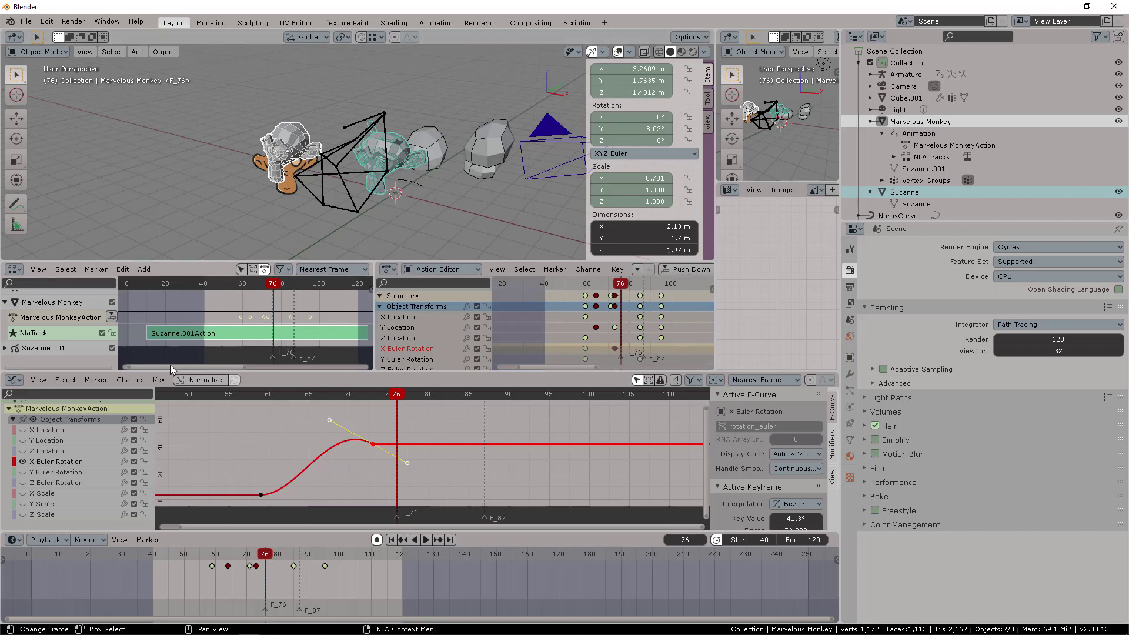
- Drag the Graph Editor border down to heighten the NLA and action editors, and close the viewport's N sidebar
{"action": "left_click_drag", "start_coordinate": [321, 373], "coordinate": [325, 405]}
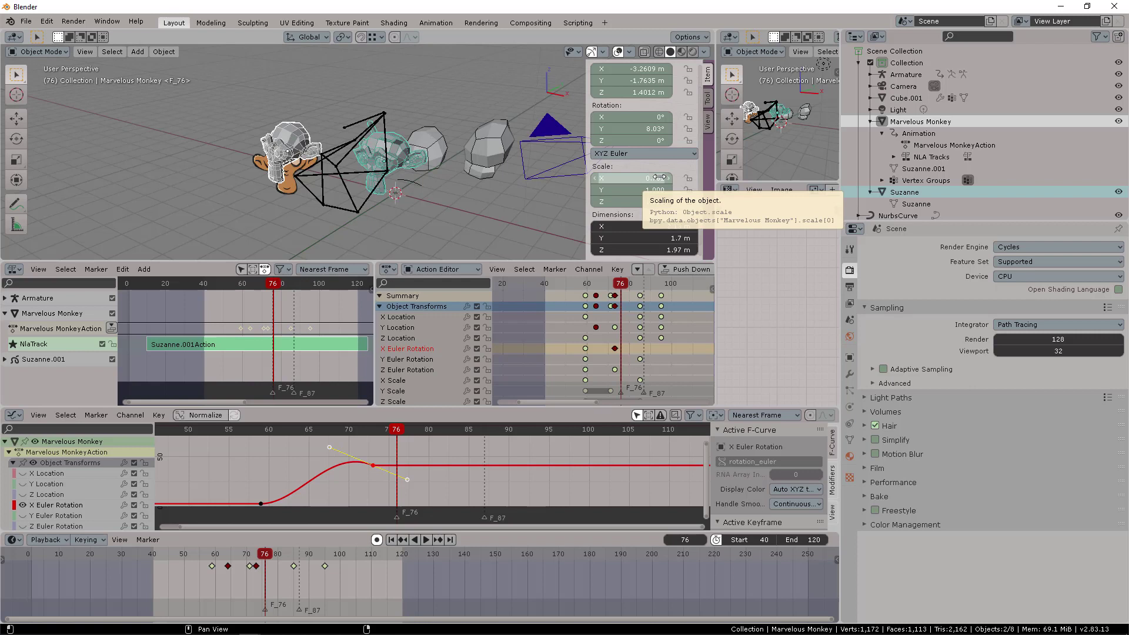
{"action": "key", "text": "n"}
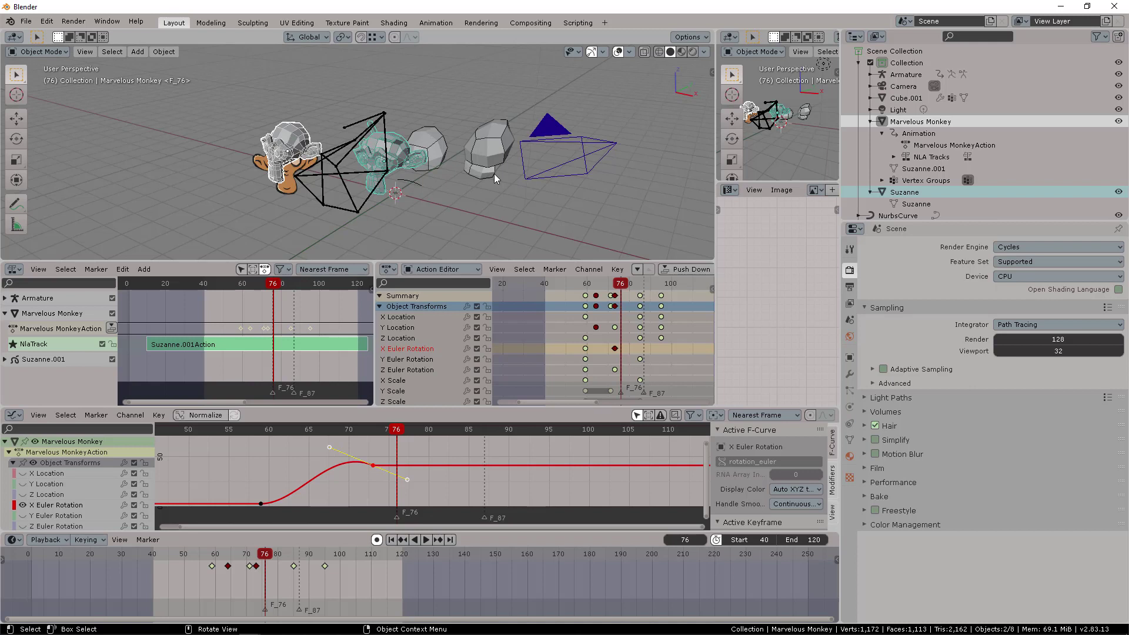
- Deselect the curves, widen the Action Editor, and make Z Location the active channel
{"action": "left_click", "coordinate": [449, 150]}
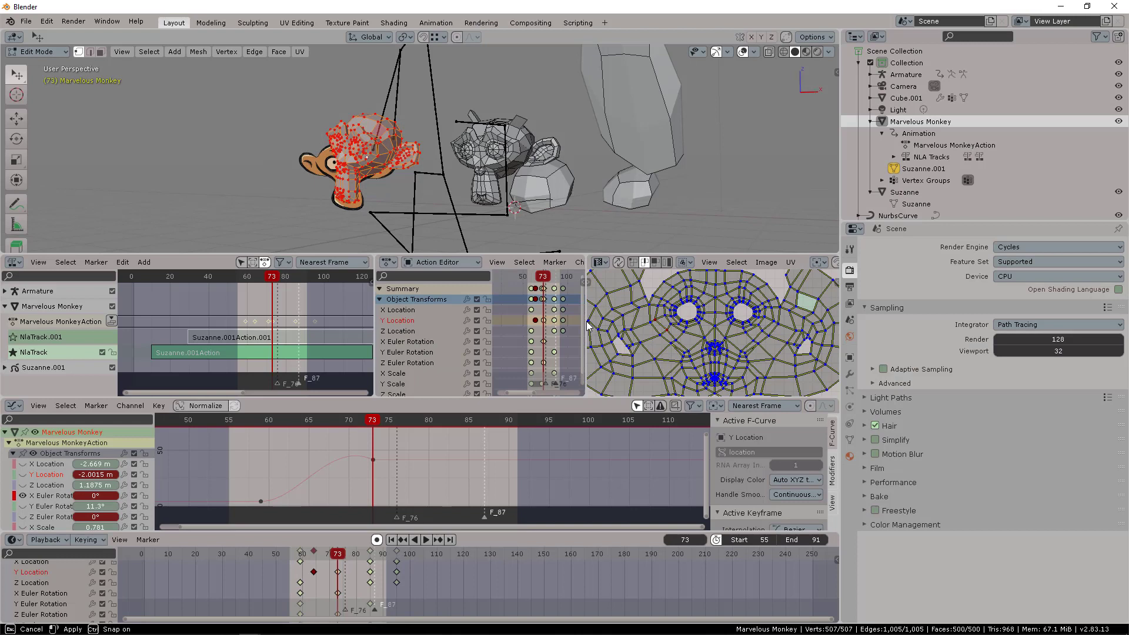
{"action": "left_click_drag", "start_coordinate": [587, 324], "coordinate": [663, 323]}
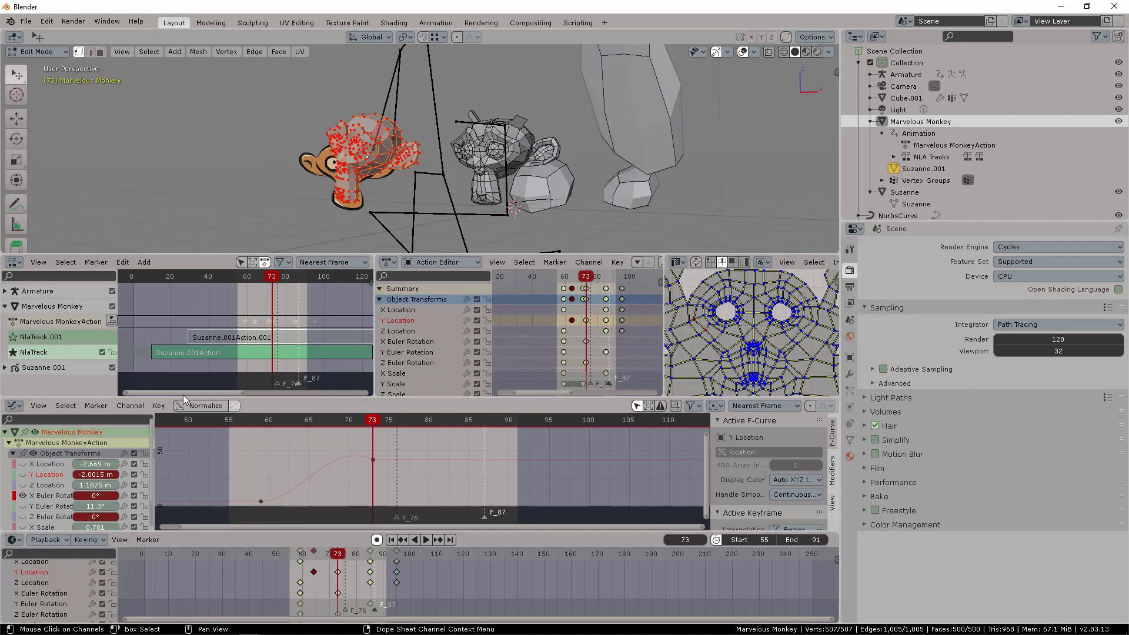
{"action": "left_click", "coordinate": [405, 331]}
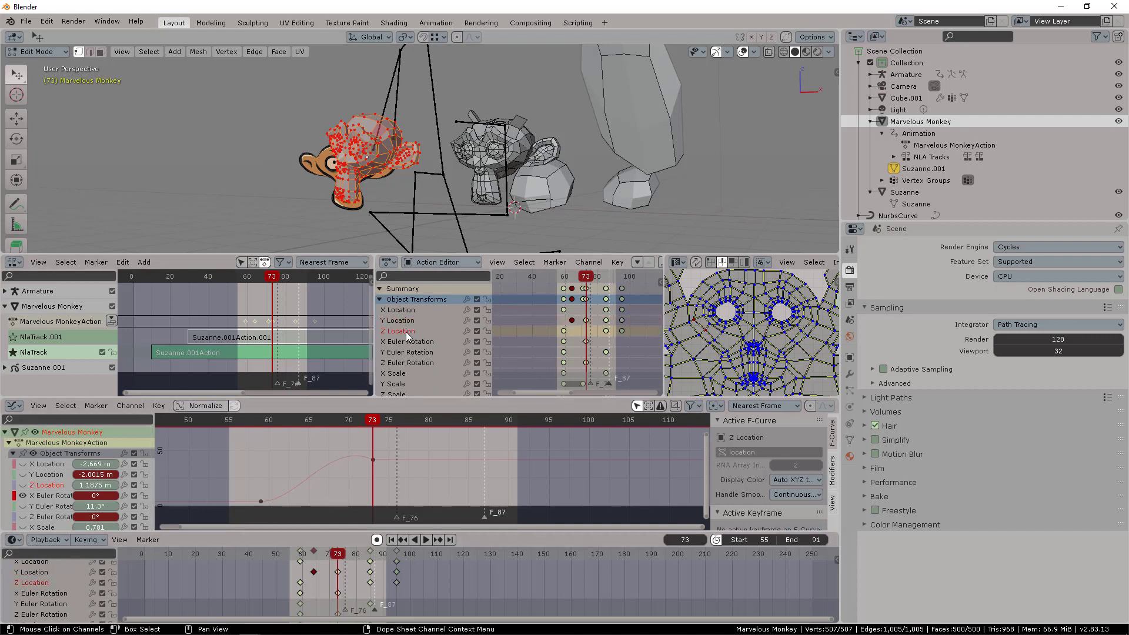
- Toggle the Z Location eye so only its flat curve, keyed near frames 60, 85 and 95, shows
{"action": "left_click", "coordinate": [23, 485], "text": "ctrl"}
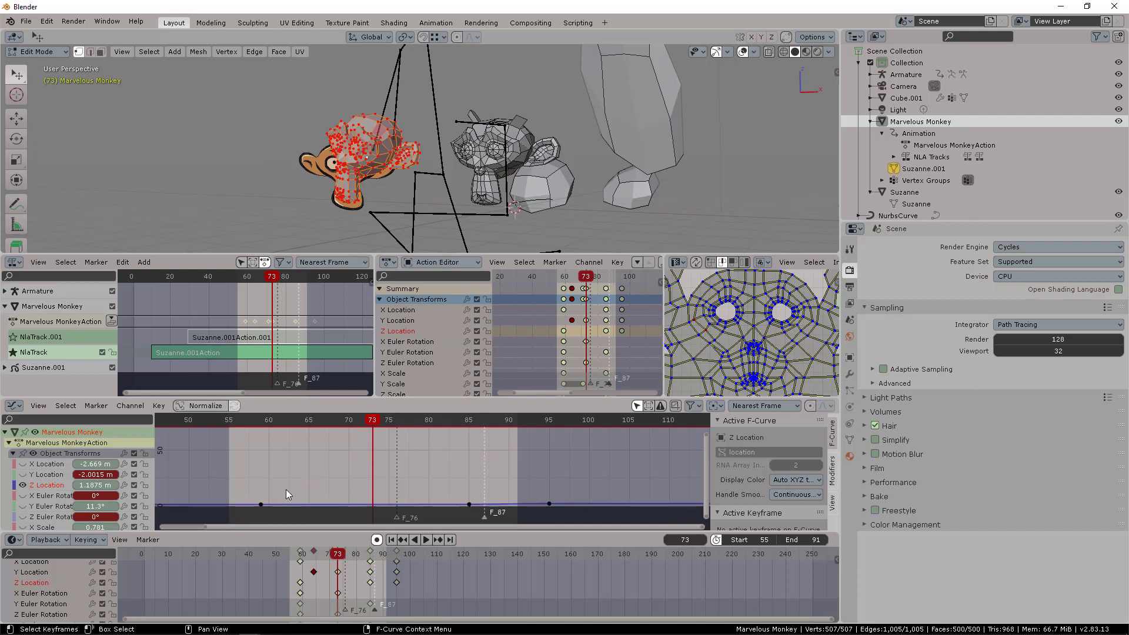
{"action": "middle_click_drag", "start_coordinate": [316, 456], "coordinate": [317, 458]}
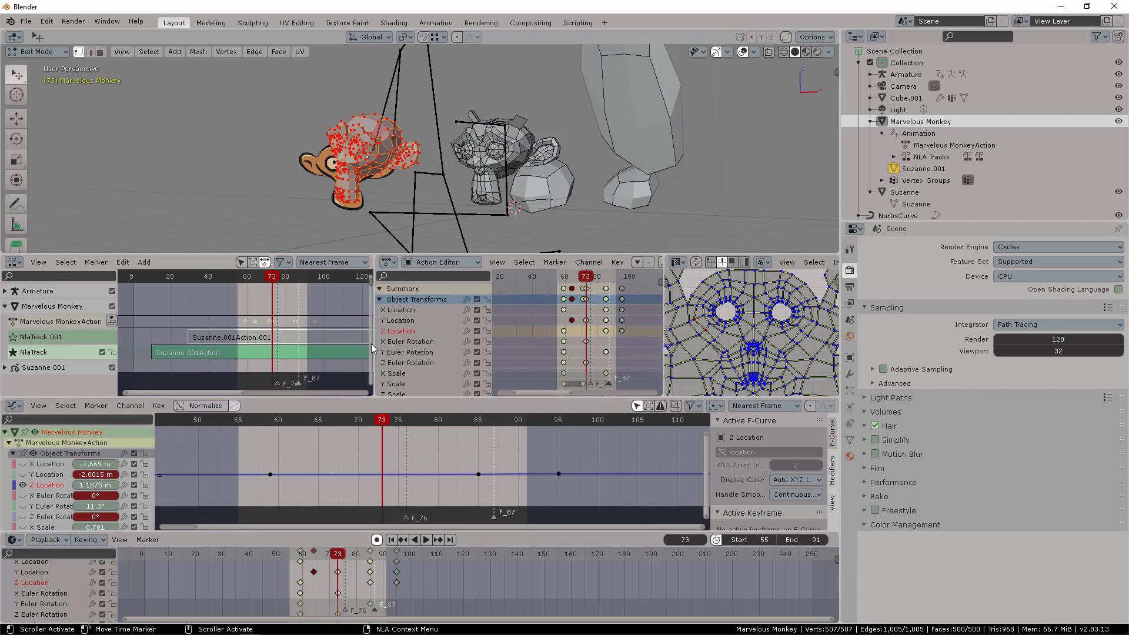
- Collapse Object Transforms, Marvelous MonkeyAction and Marvelous Monkey, then re-expand Marvelous Monkey
{"action": "left_click", "coordinate": [13, 454]}
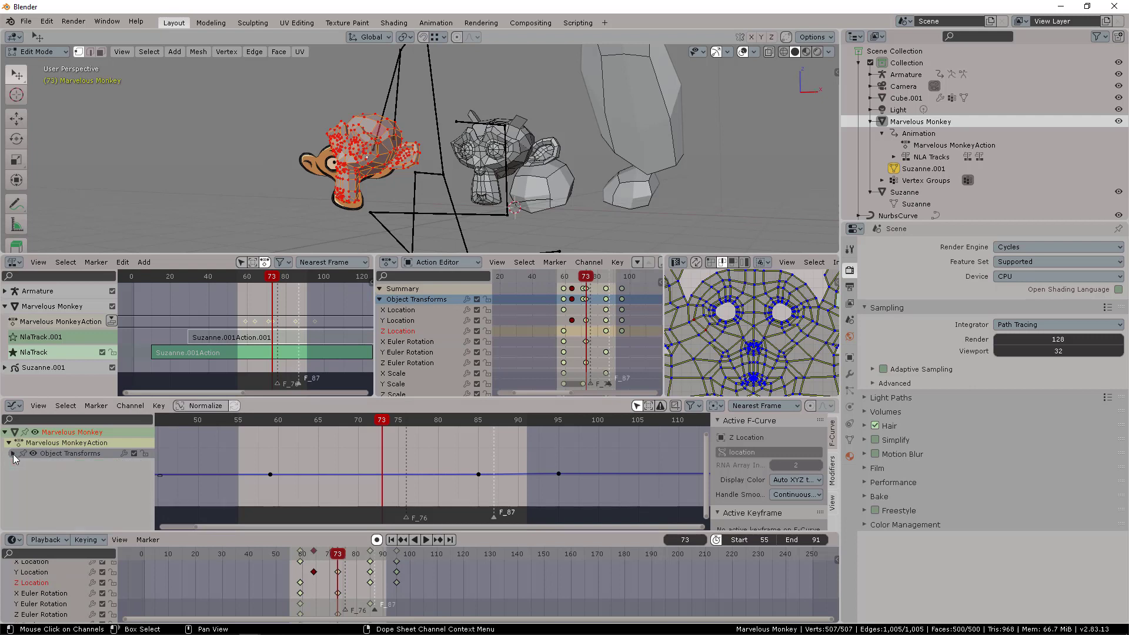
{"action": "left_click", "coordinate": [10, 443]}
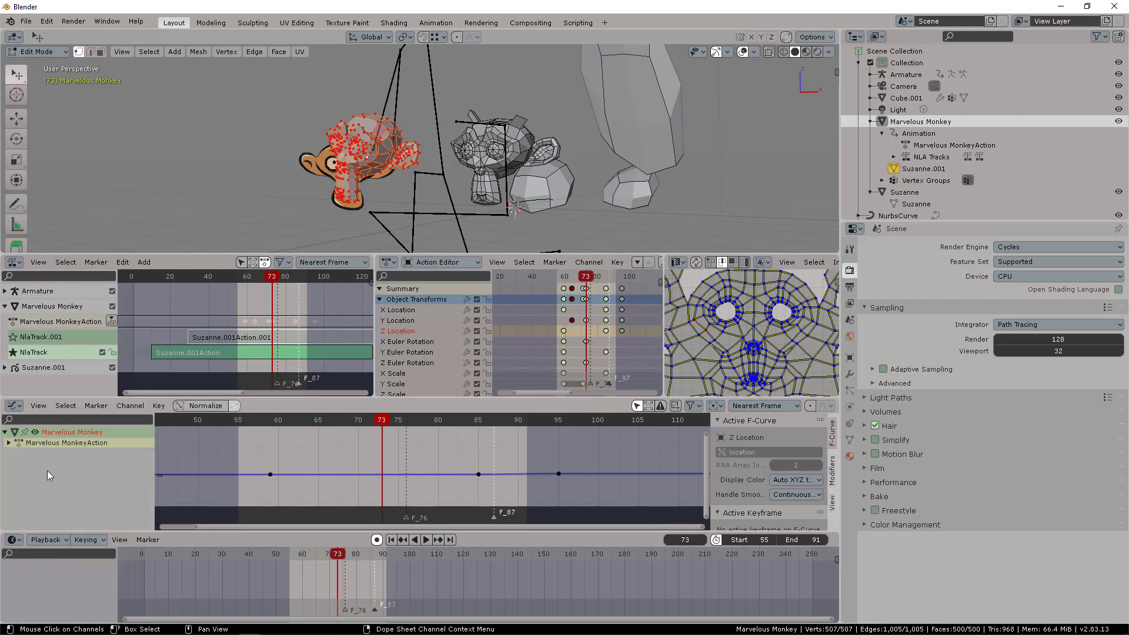
{"action": "left_click", "coordinate": [6, 432]}
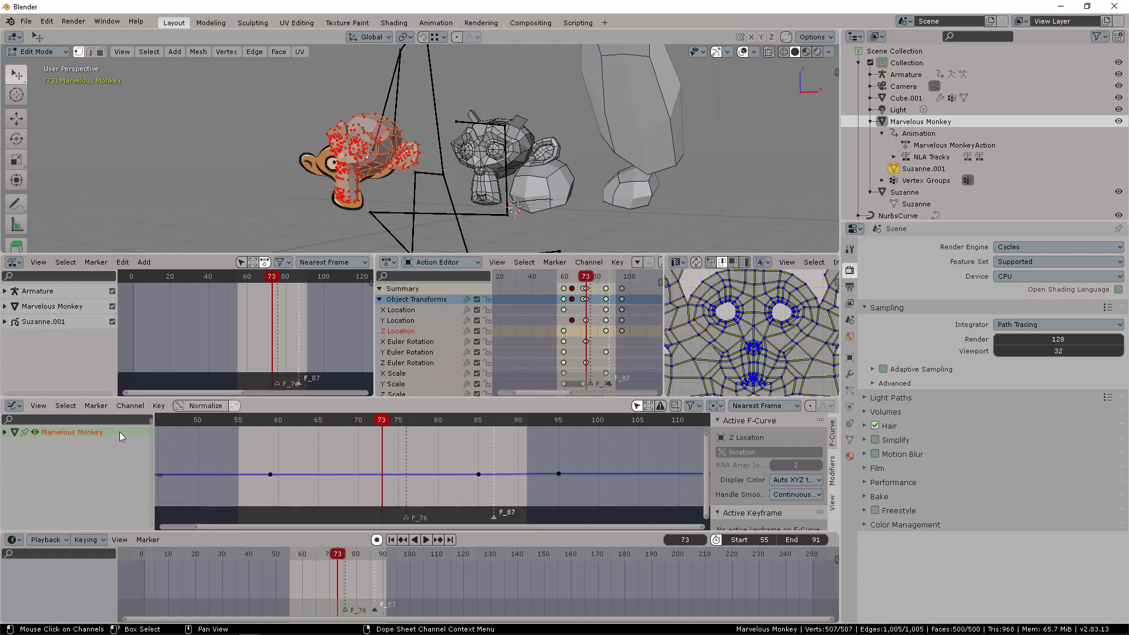
{"action": "left_click", "coordinate": [6, 432]}
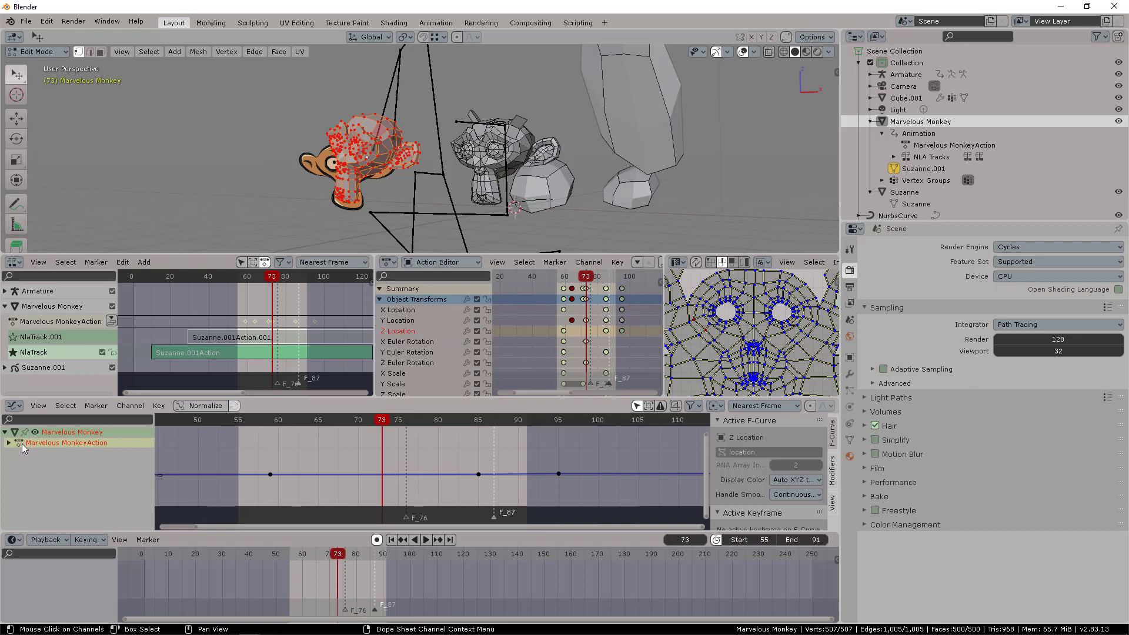
- Switch the Action Editor to Dope Sheet and expand Marvelous MonkeyAction and Object Transforms channels
{"action": "left_click", "coordinate": [439, 263]}
{"action": "left_click", "coordinate": [431, 277]}
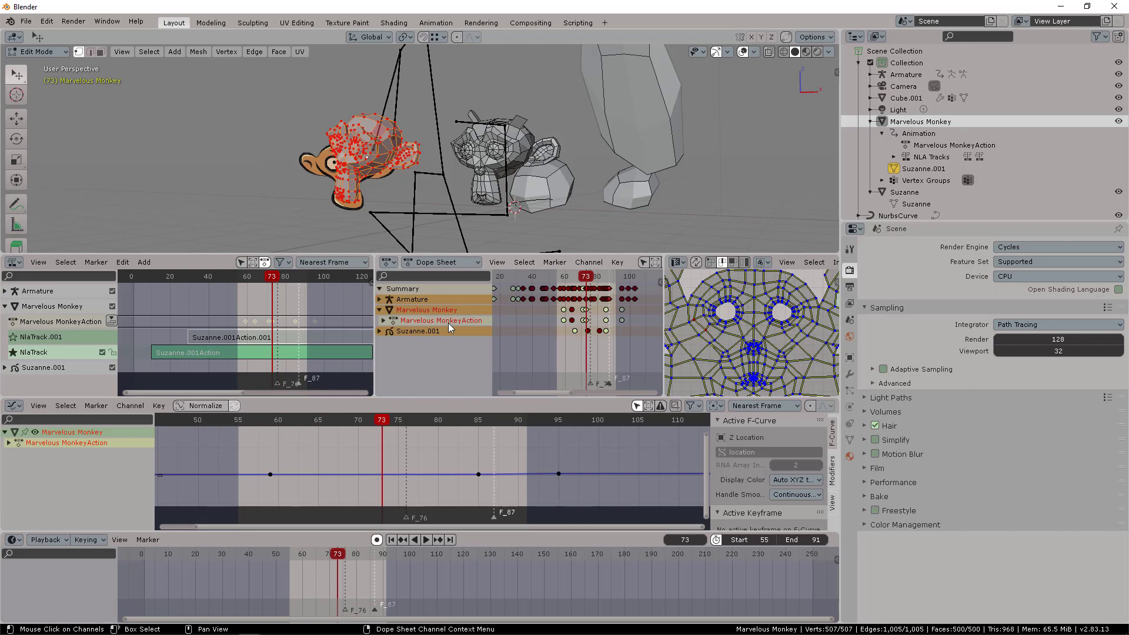
{"action": "left_click", "coordinate": [384, 320]}
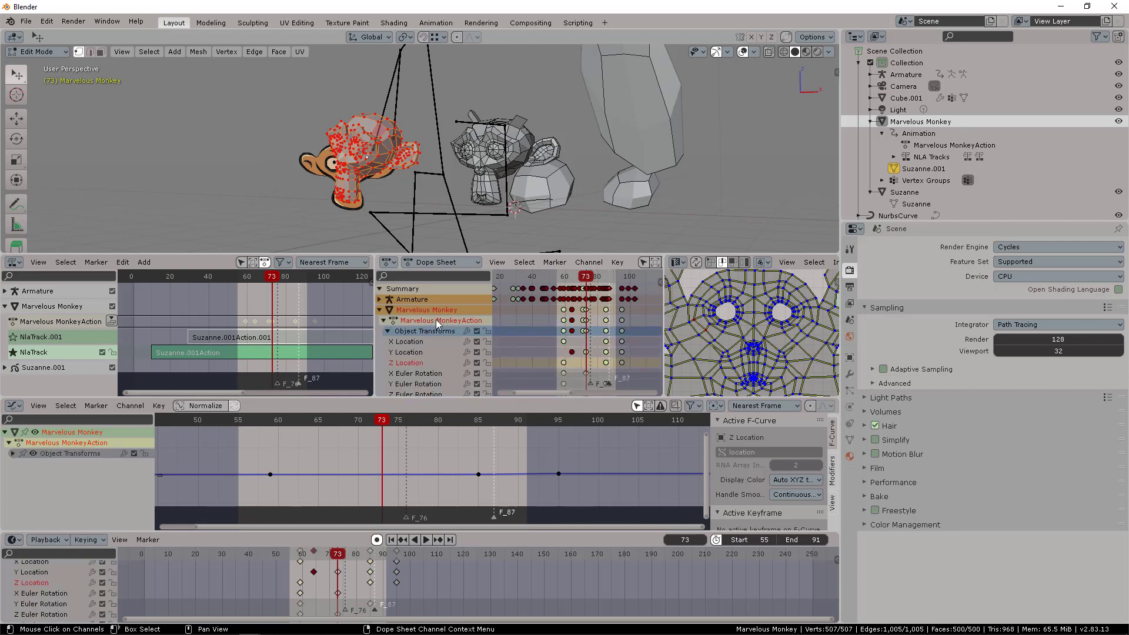
{"action": "left_click", "coordinate": [385, 320]}
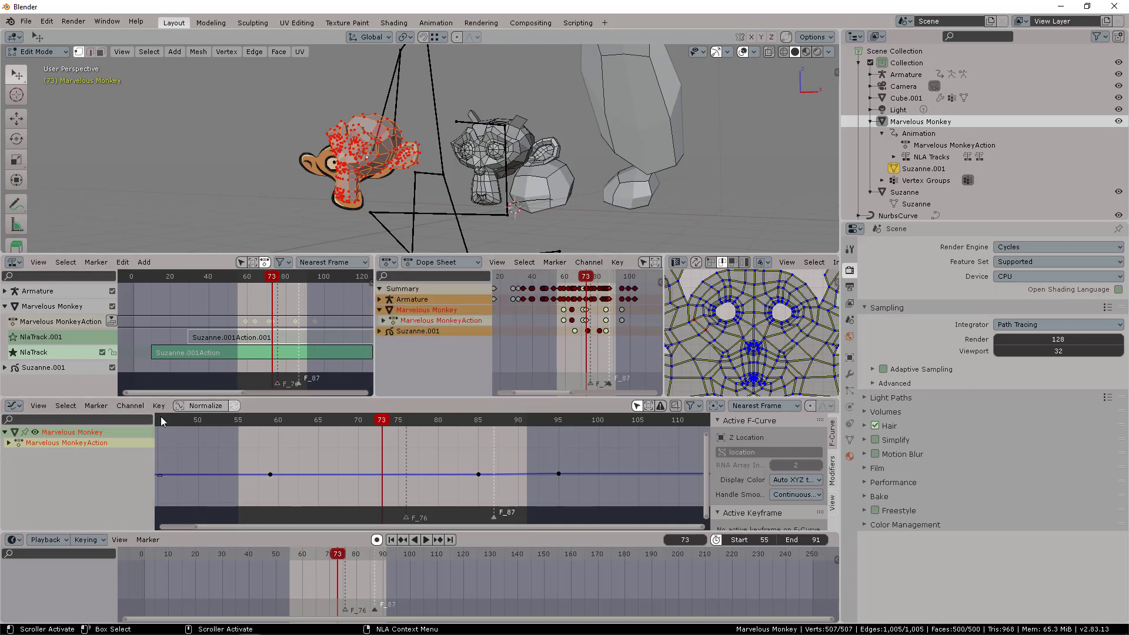
{"action": "left_click", "coordinate": [384, 320]}
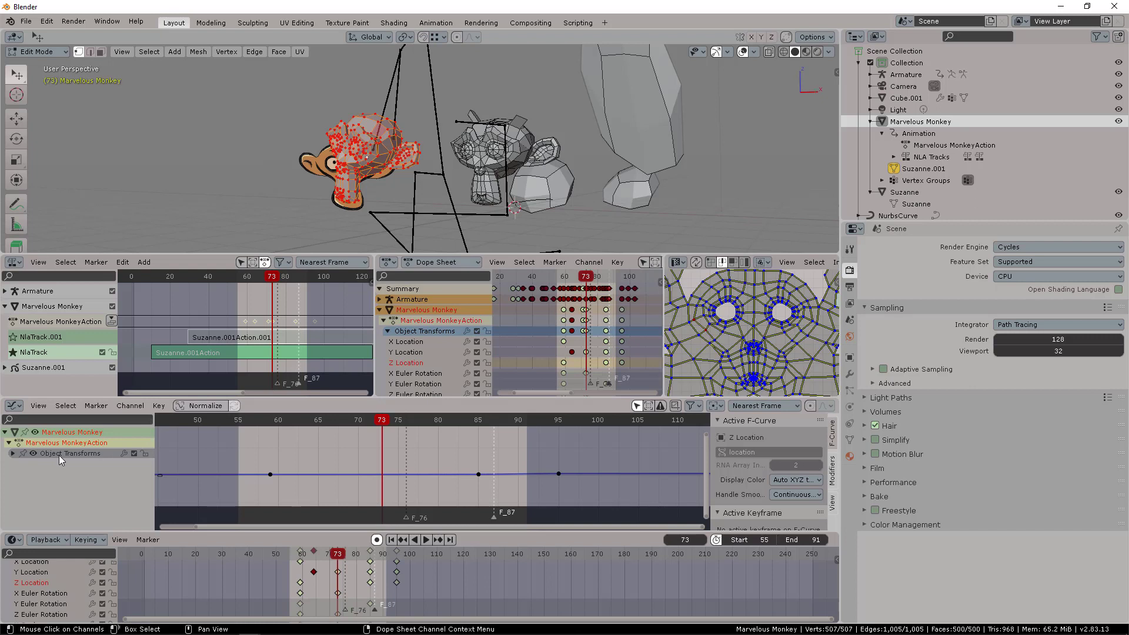
{"action": "left_click", "coordinate": [13, 454]}
{"action": "scroll", "coordinate": [82, 474], "scroll_direction": "down", "scroll_amount": 1}
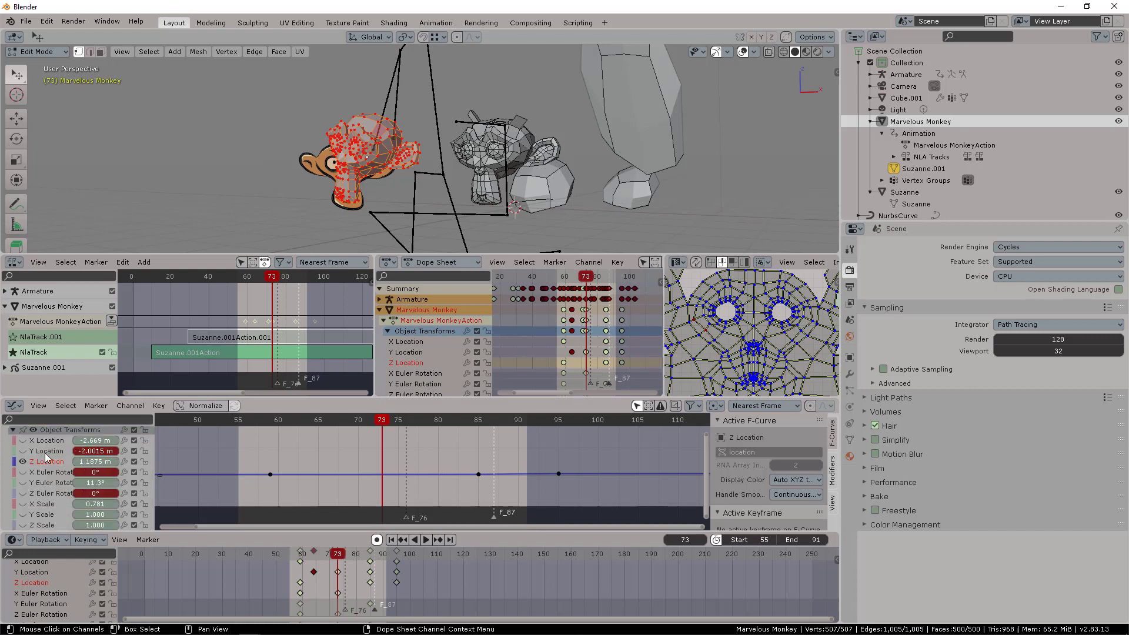
{"action": "scroll", "coordinate": [87, 482], "scroll_direction": "down", "scroll_amount": 1}
{"action": "scroll", "coordinate": [87, 482], "scroll_direction": "up", "scroll_amount": 2}
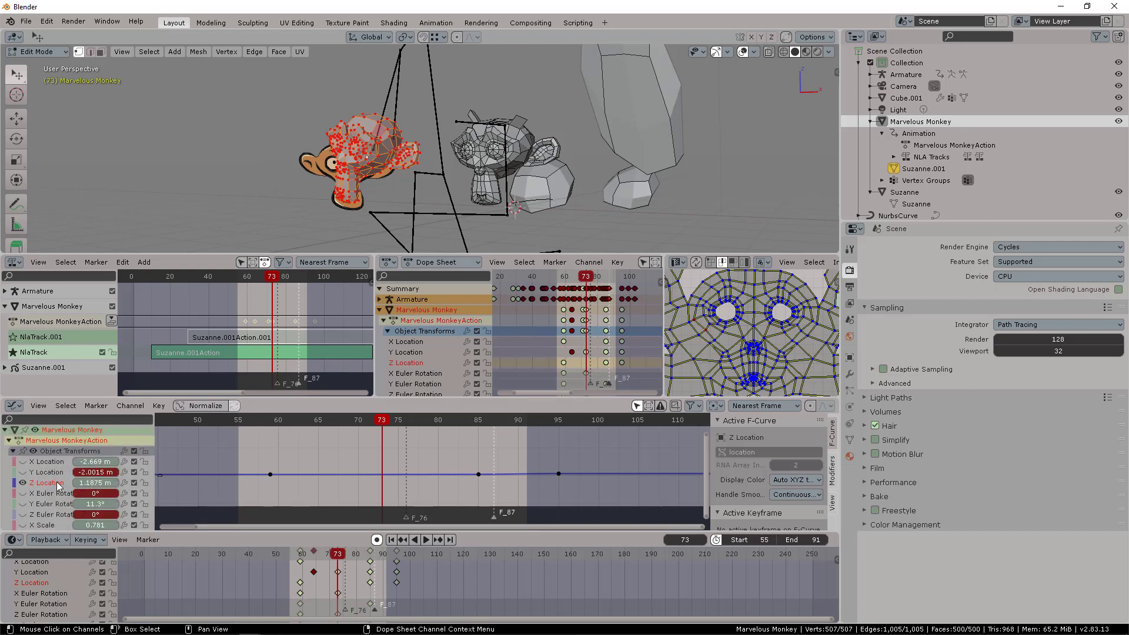
- Key Z Location at 3.3175 on frame 73, then drag that key down to 1.1875 m
{"action": "left_click", "coordinate": [44, 407]}
{"action": "left_click_drag", "start_coordinate": [97, 472], "coordinate": [453, 467]}
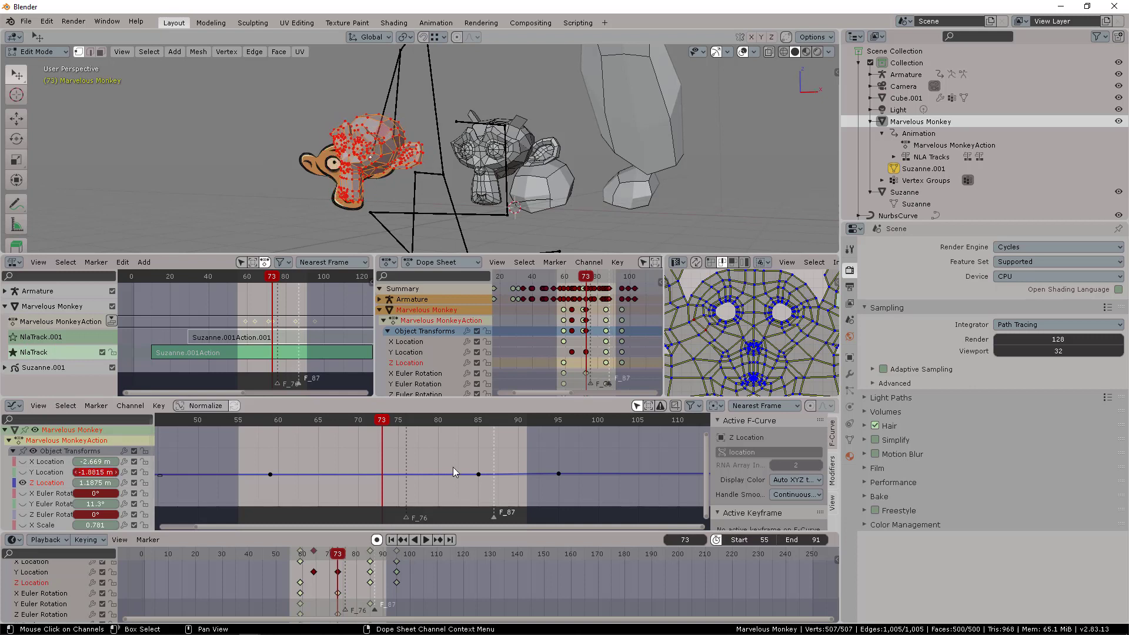
{"action": "double_click", "coordinate": [103, 483]}
{"action": "type", "text": "3.3175"}
{"action": "key", "text": "Return"}
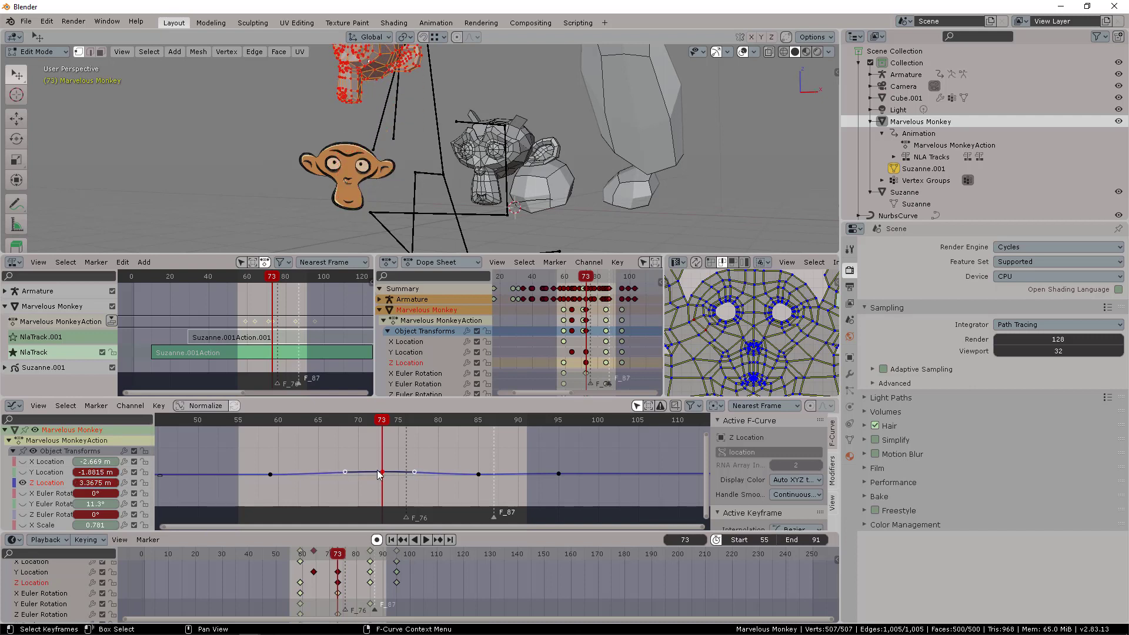
{"action": "mouse_move", "coordinate": [382, 473]}
{"action": "left_mouse_down"}
{"action": "mouse_move", "coordinate": [383, 429]}
{"action": "mouse_move", "coordinate": [382, 493]}
{"action": "left_mouse_up"}
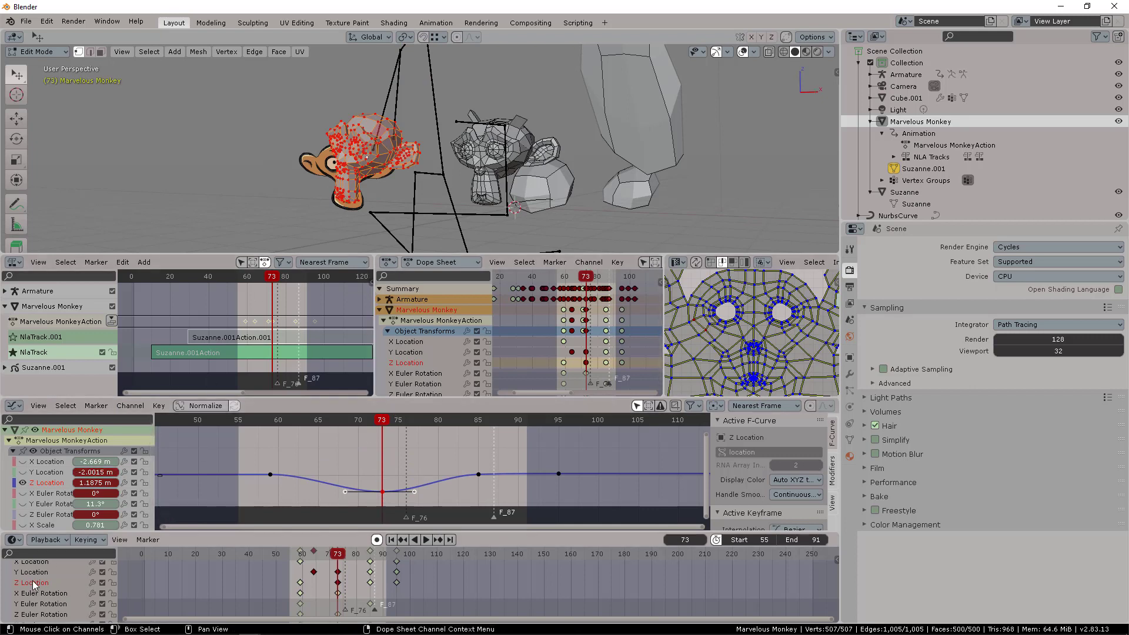
- Collapse Marvelous Monkey in all animation editors and expand the timeline's Summary row
{"action": "scroll", "coordinate": [88, 582], "scroll_direction": "up", "scroll_amount": 3}
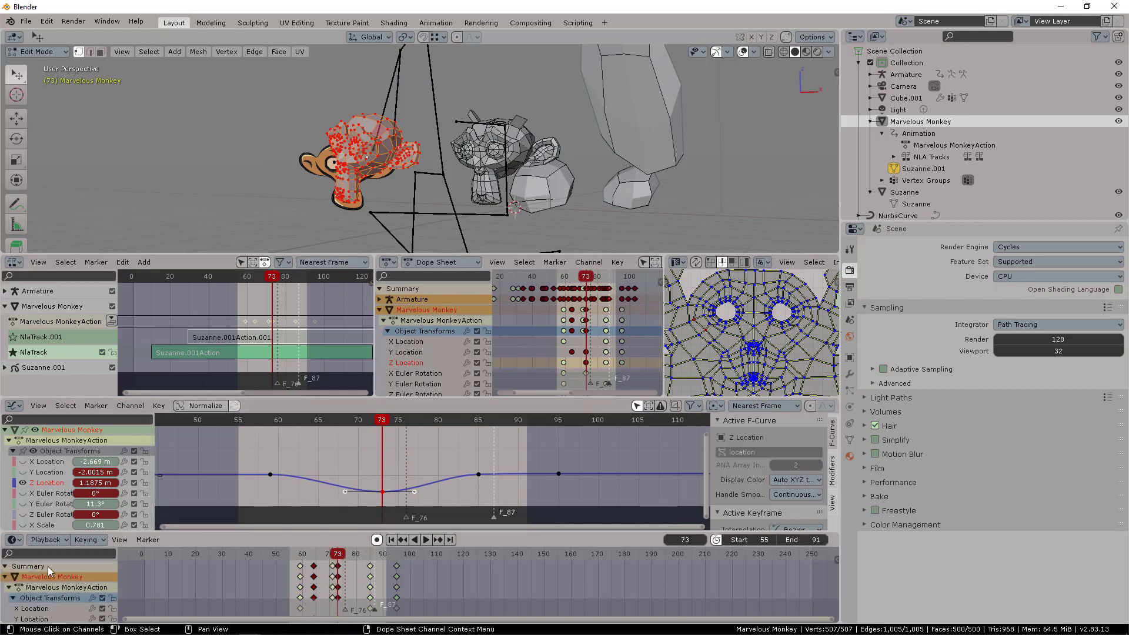
{"action": "left_click", "coordinate": [6, 577]}
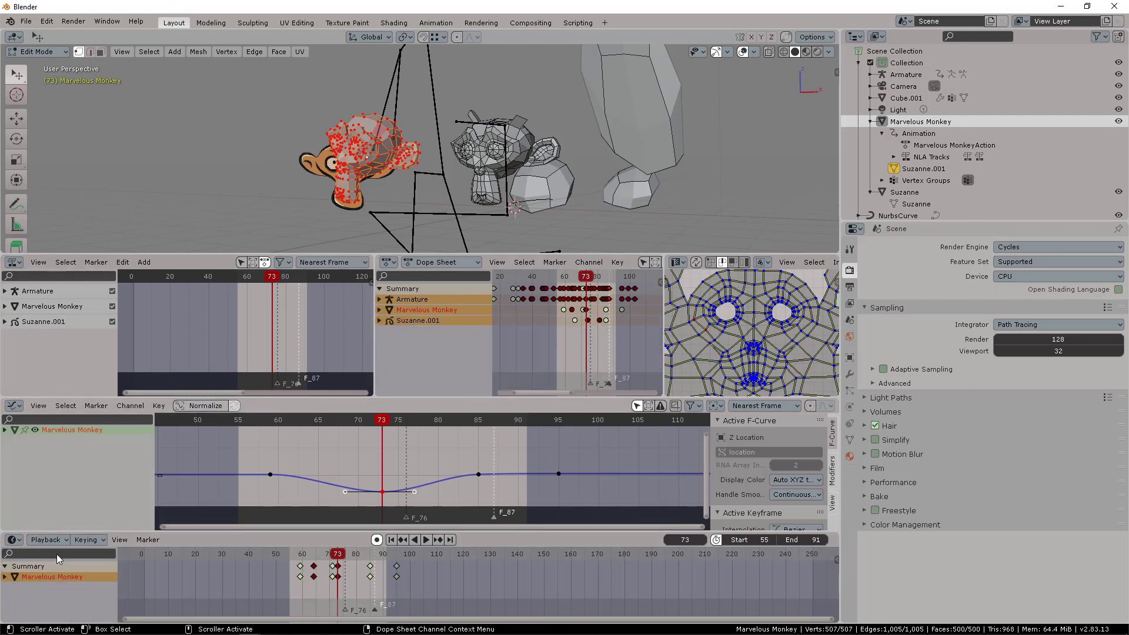
{"action": "left_click", "coordinate": [5, 567]}
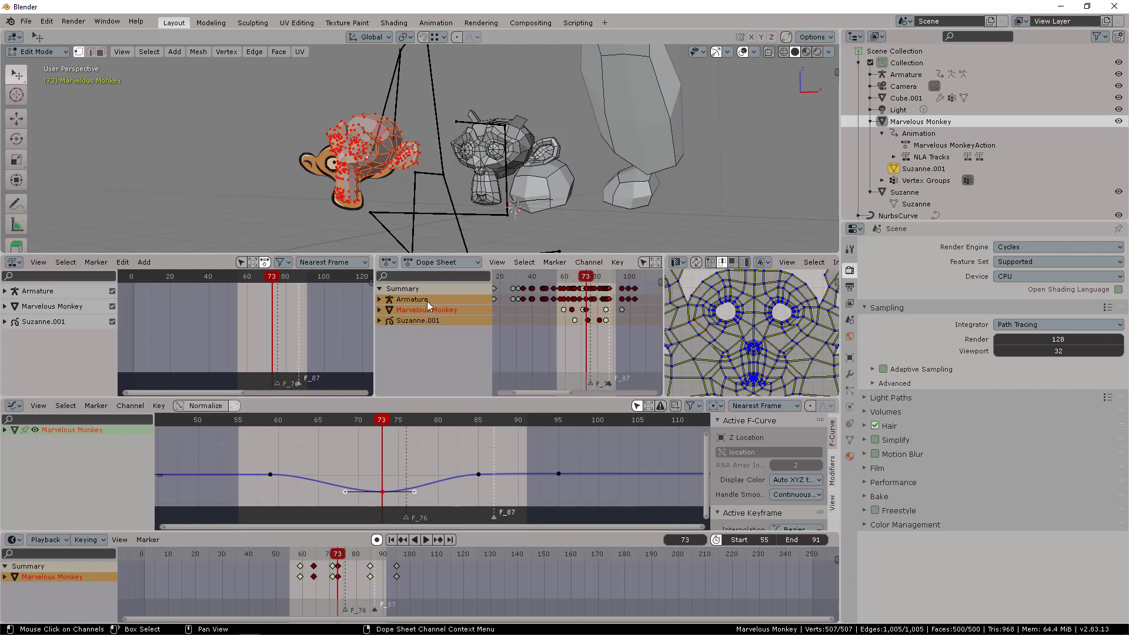
- Return to Object Mode and expand Marvelous Monkey's outliner children and animation channels
{"action": "left_click", "coordinate": [870, 121]}
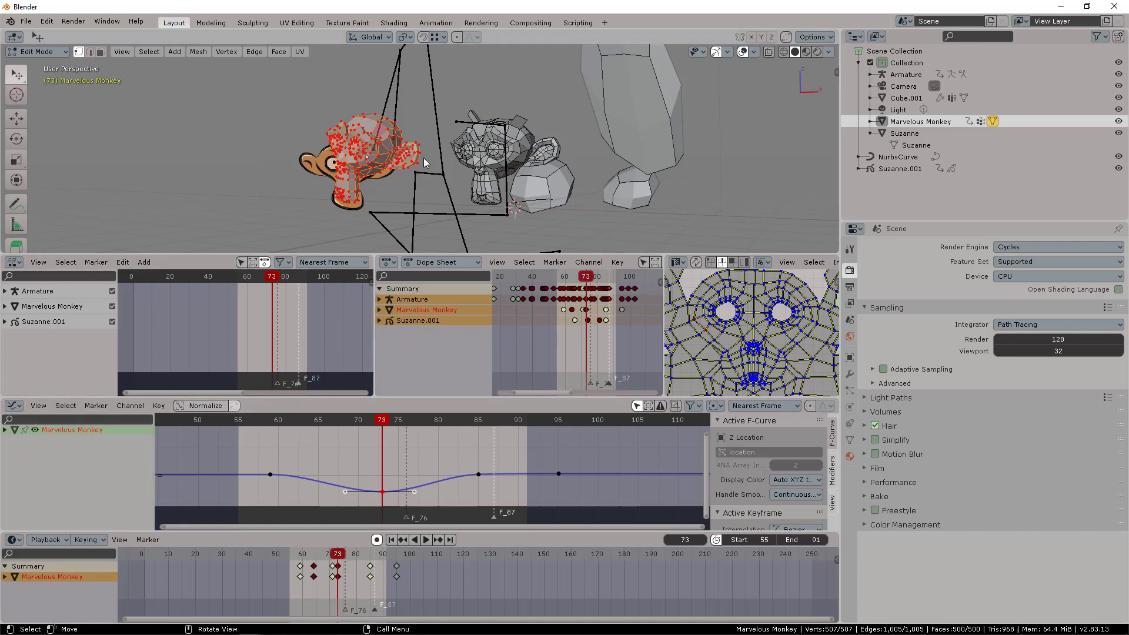
{"action": "key", "text": "Tab"}
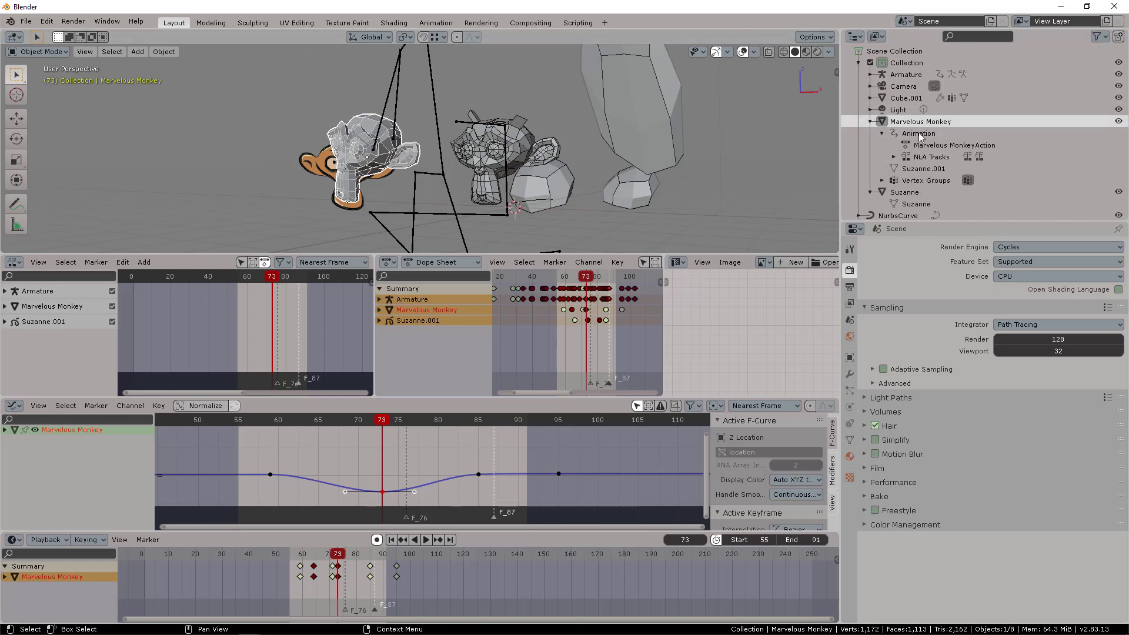
{"action": "left_click", "coordinate": [922, 147]}
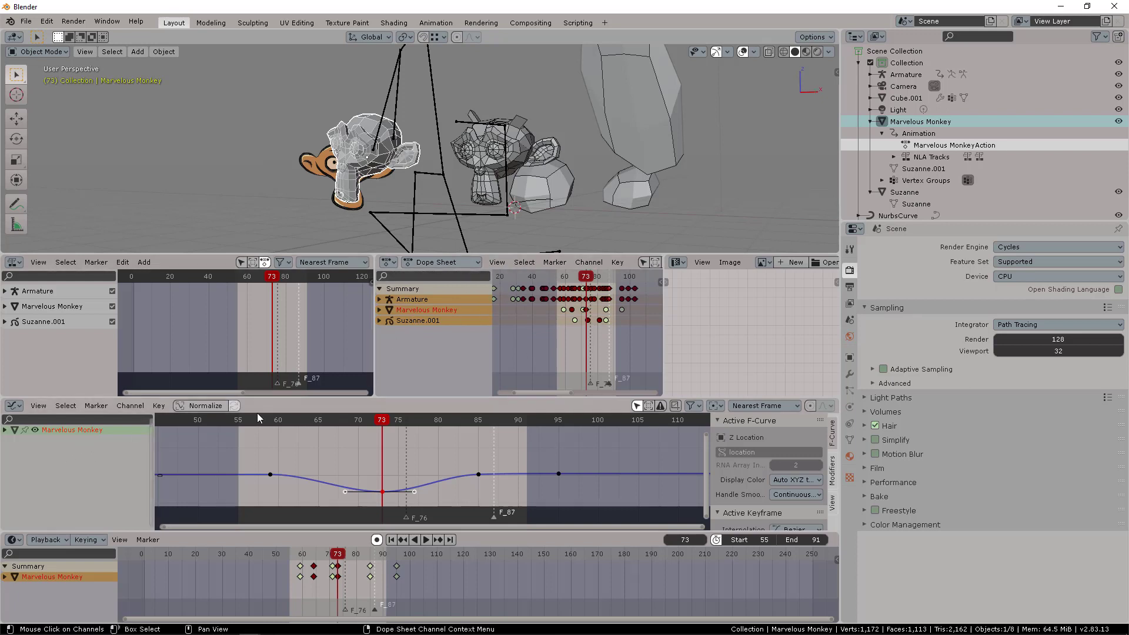
{"action": "left_click", "coordinate": [6, 430]}
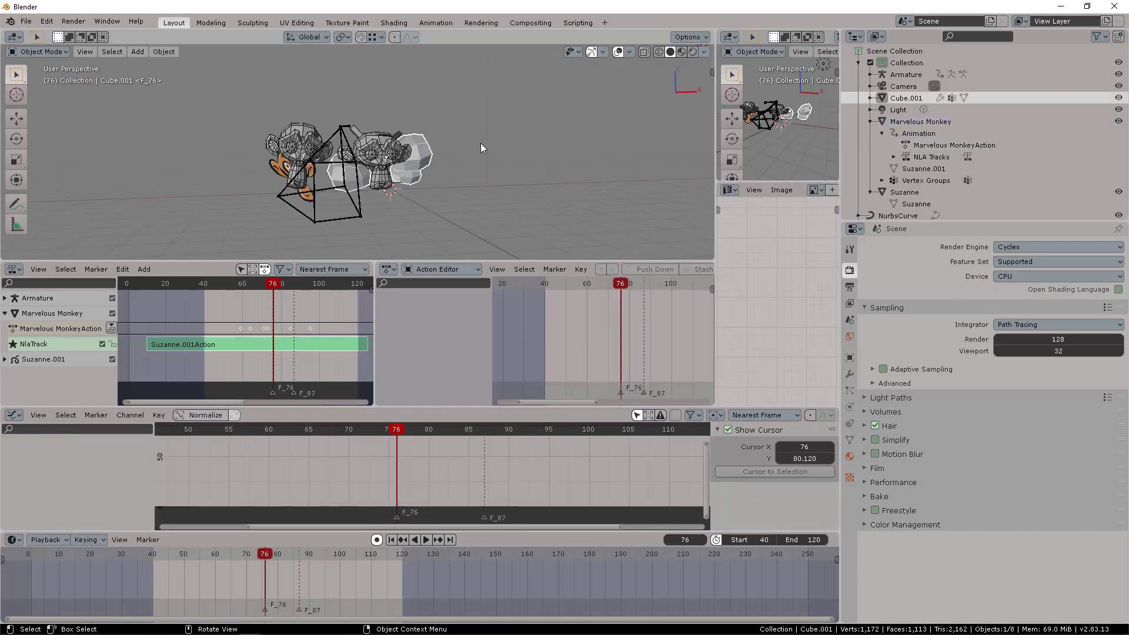
- Orbit the viewport and select the Suzanne monkey mesh
{"action": "middle_click_drag", "start_coordinate": [447, 173], "coordinate": [443, 135]}
{"action": "left_click", "coordinate": [409, 134]}
{"action": "scroll", "coordinate": [410, 134], "scroll_direction": "up", "scroll_amount": 6}
- Put Suzanne into Edit Mode and box-select the snout faces to see their UV island
{"action": "key", "text": "ctrl+Tab"}
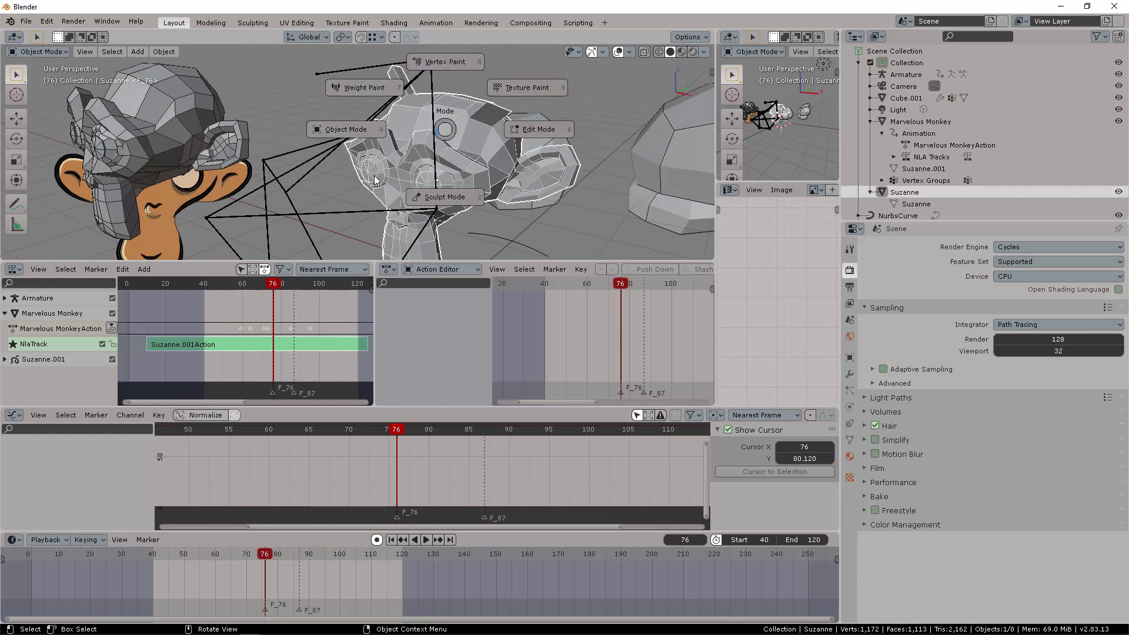
{"action": "left_click", "coordinate": [534, 129]}
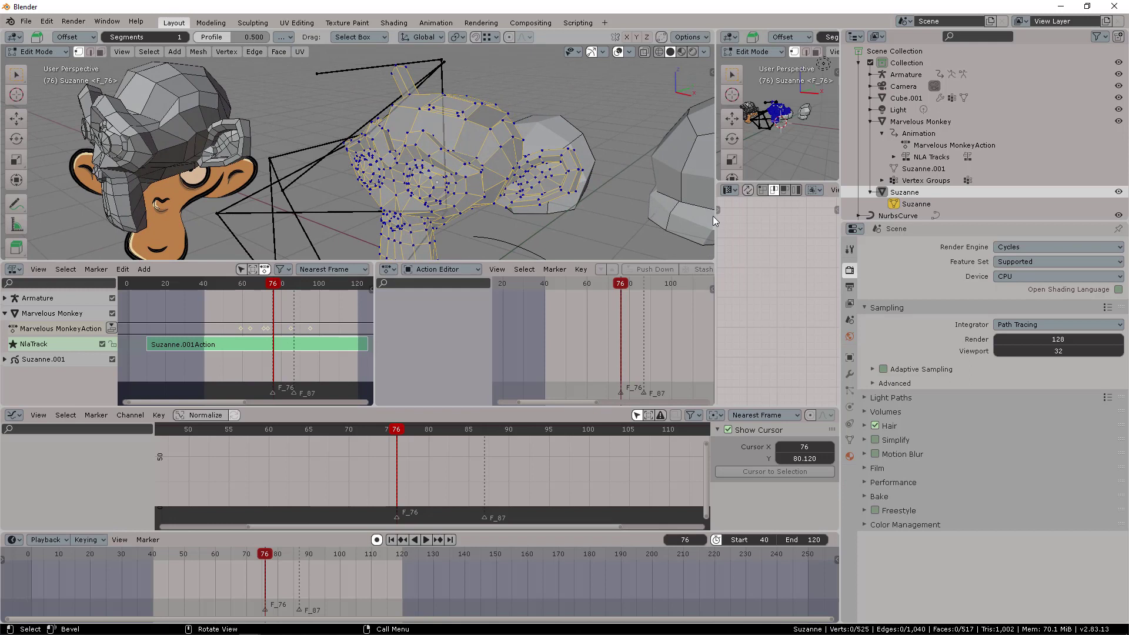
{"action": "left_click_drag", "start_coordinate": [716, 217], "coordinate": [558, 205]}
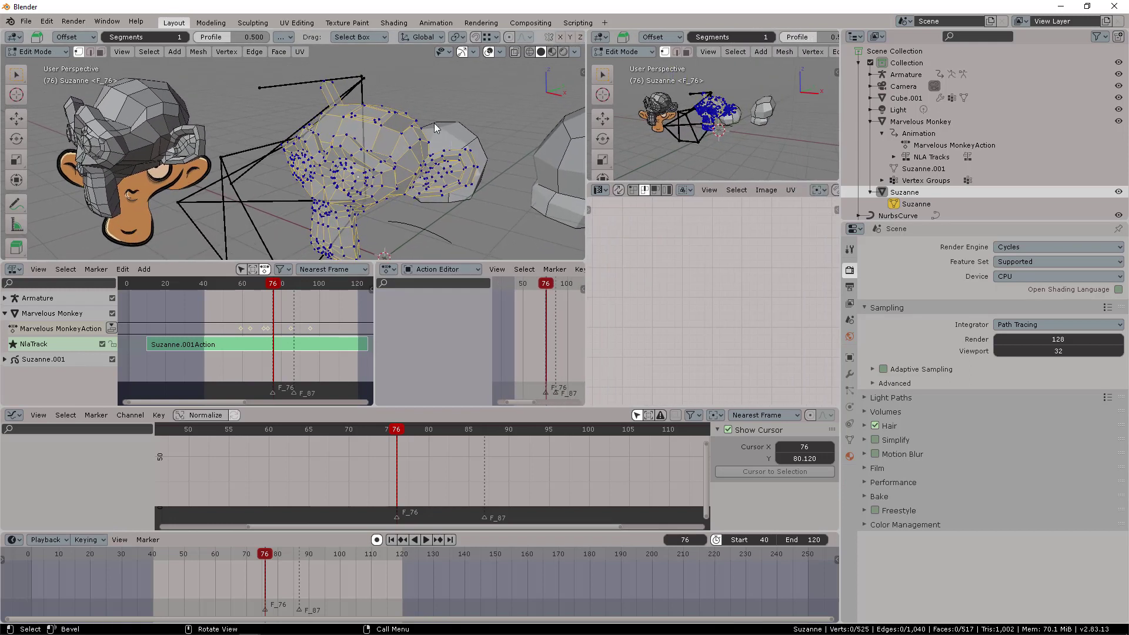
{"action": "left_click_drag", "start_coordinate": [469, 109], "coordinate": [380, 199]}
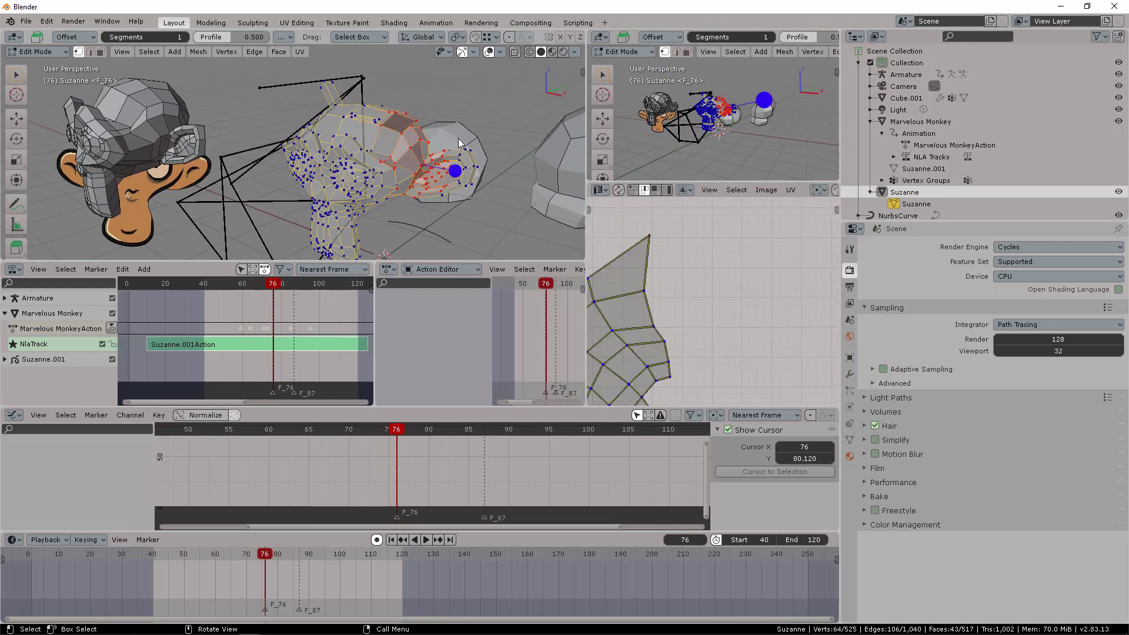
{"action": "middle_click_drag", "start_coordinate": [631, 267], "coordinate": [705, 283]}
{"action": "scroll", "coordinate": [722, 296], "scroll_direction": "down", "scroll_amount": 2}
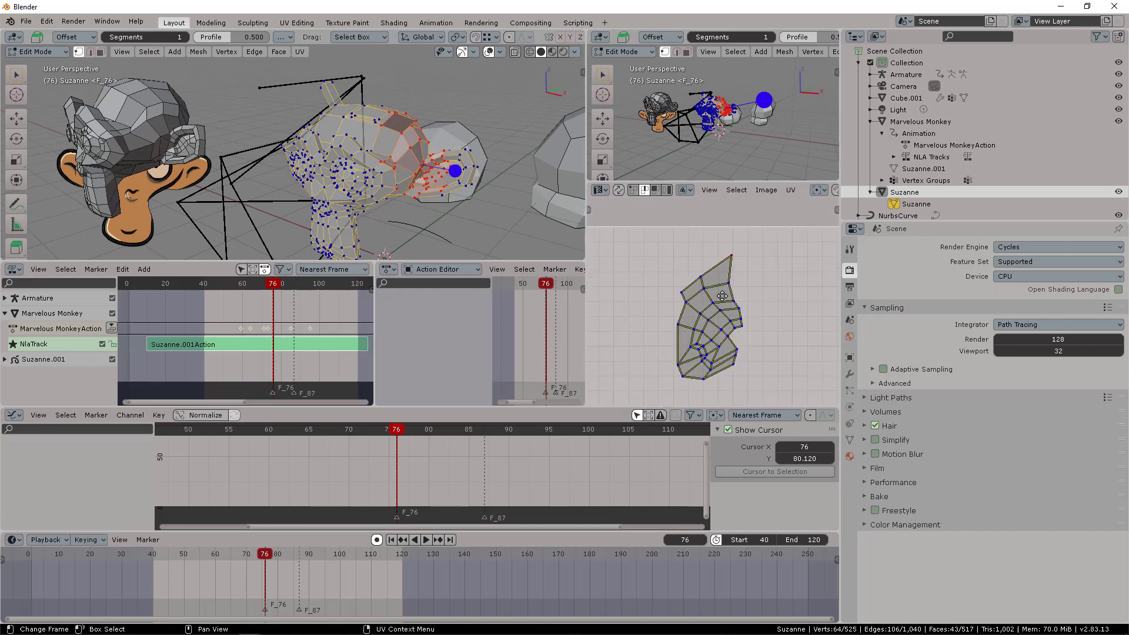
- Select the whole mesh and frame the full UV layout in the UV Editor
{"action": "key", "text": "a"}
{"action": "scroll", "coordinate": [704, 328], "scroll_direction": "down", "scroll_amount": 2}
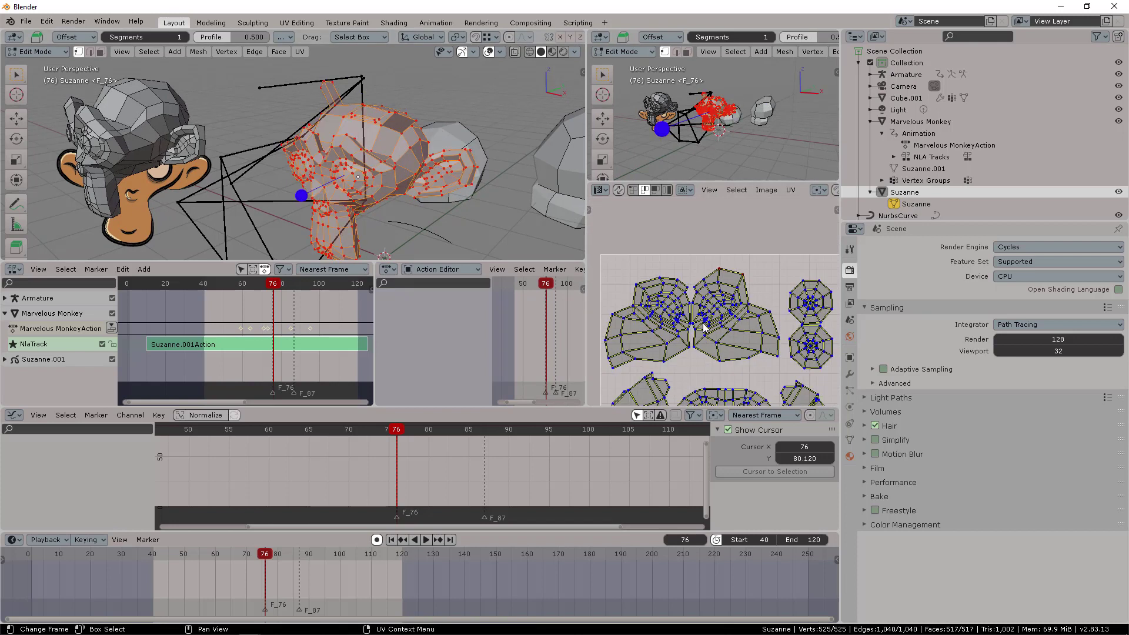
{"action": "middle_click_drag", "start_coordinate": [704, 327], "coordinate": [694, 268]}
{"action": "scroll", "coordinate": [708, 273], "scroll_direction": "down", "scroll_amount": 2}
{"action": "key", "text": "Home"}
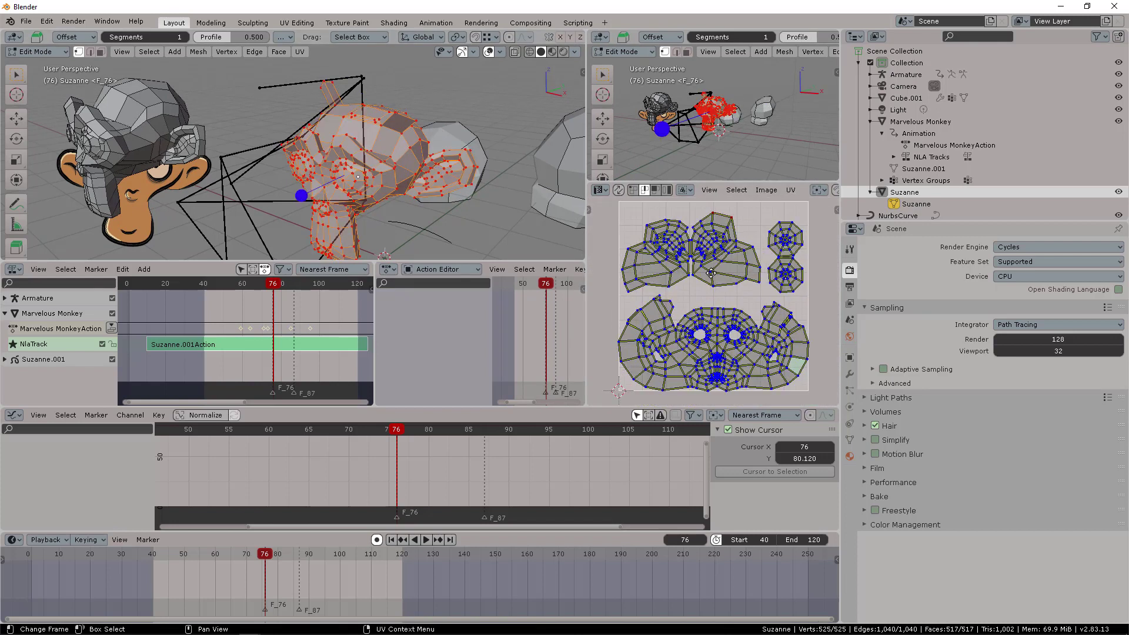
{"action": "scroll", "coordinate": [710, 272], "scroll_direction": "up", "scroll_amount": 2}
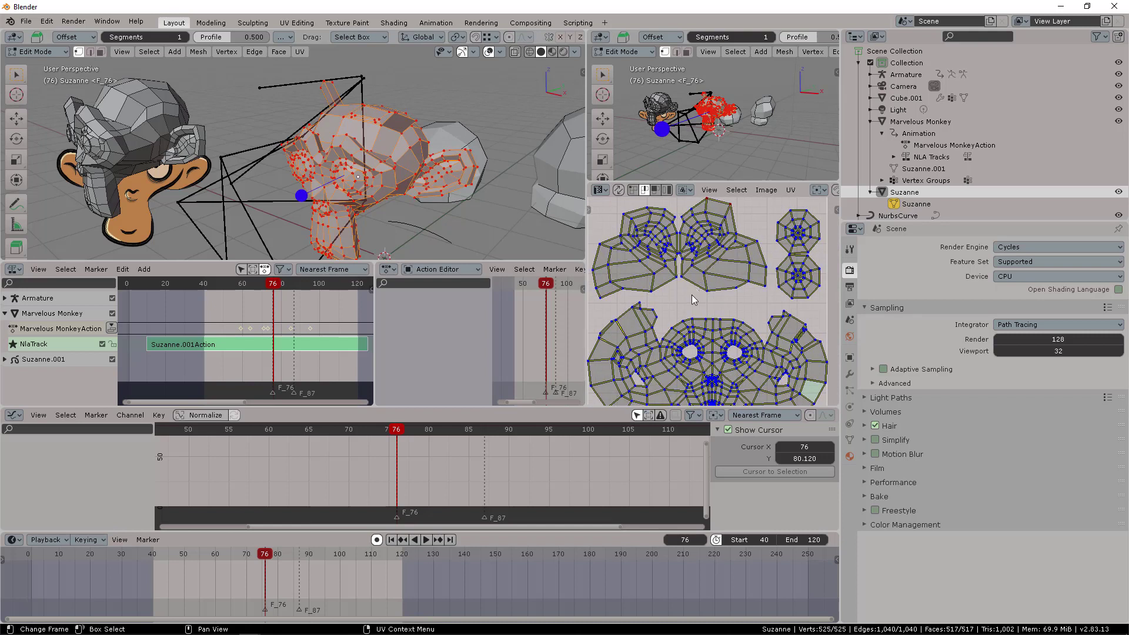
{"action": "left_click_drag", "start_coordinate": [627, 407], "coordinate": [629, 418]}
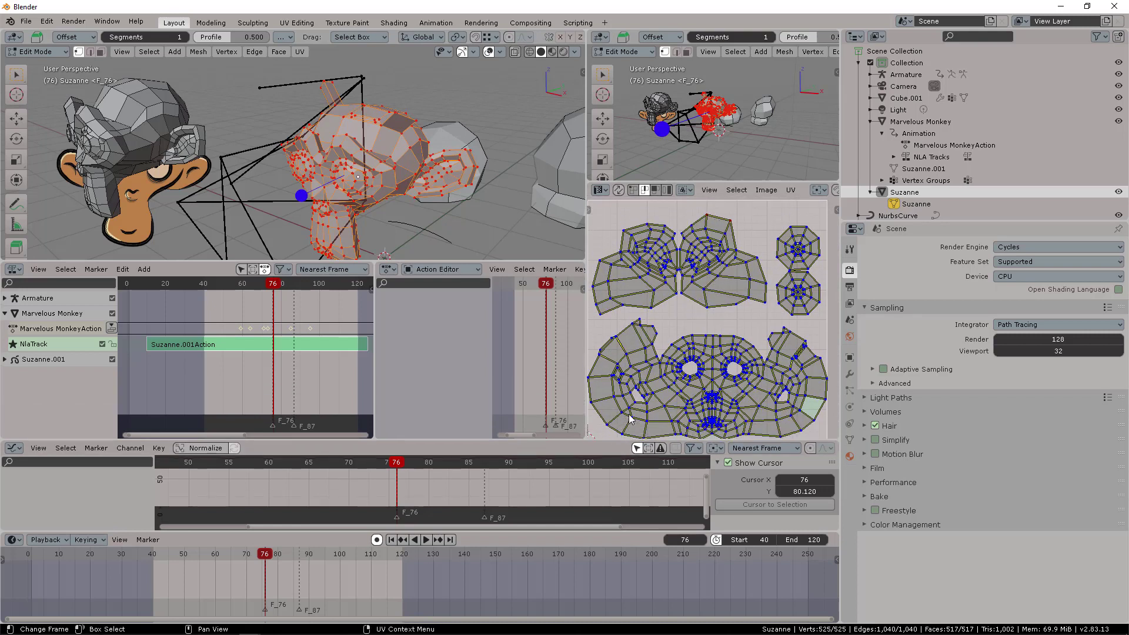
- Select one ear island with Ctrl+L and frame its UVs
{"action": "left_click", "coordinate": [490, 204]}
{"action": "left_click", "coordinate": [474, 167]}
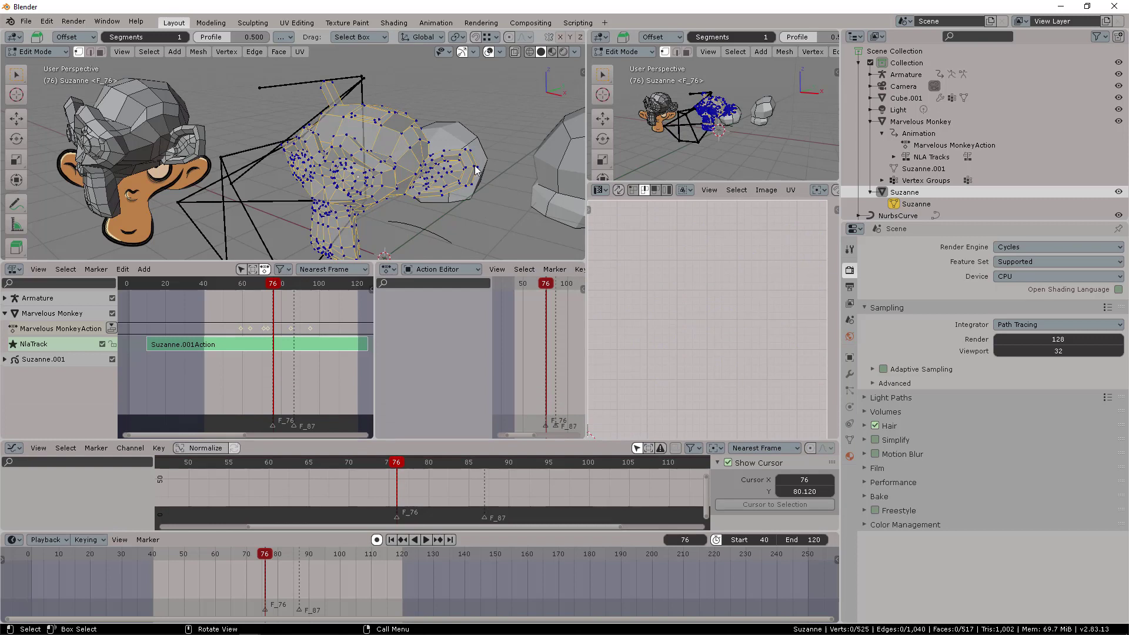
{"action": "key", "text": "ctrl+l"}
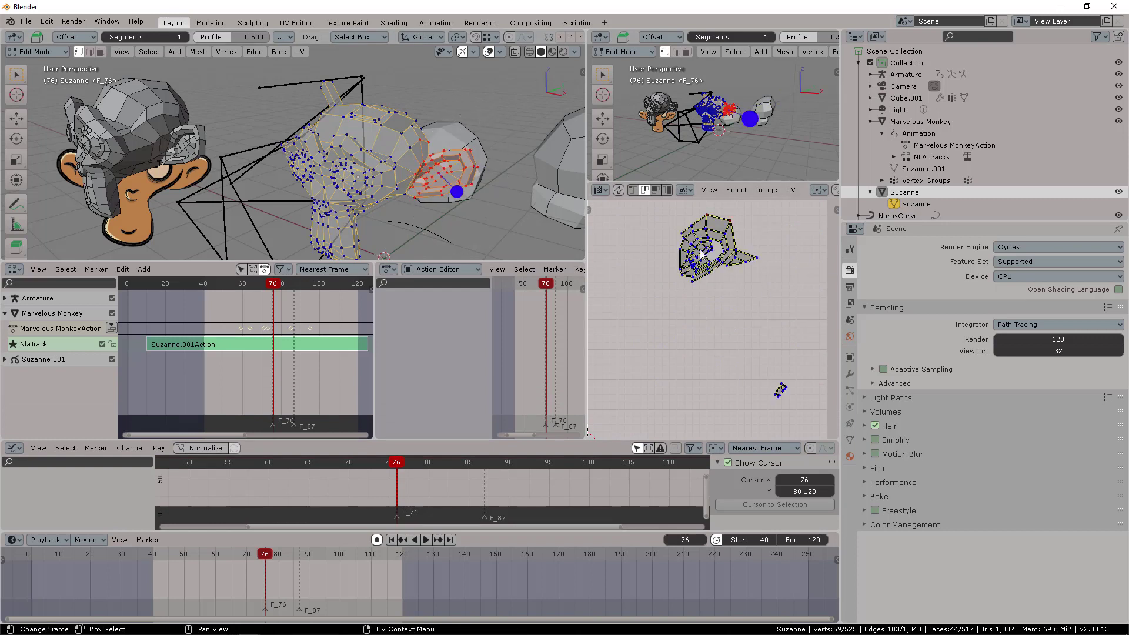
{"action": "key", "text": "KP_Decimal"}
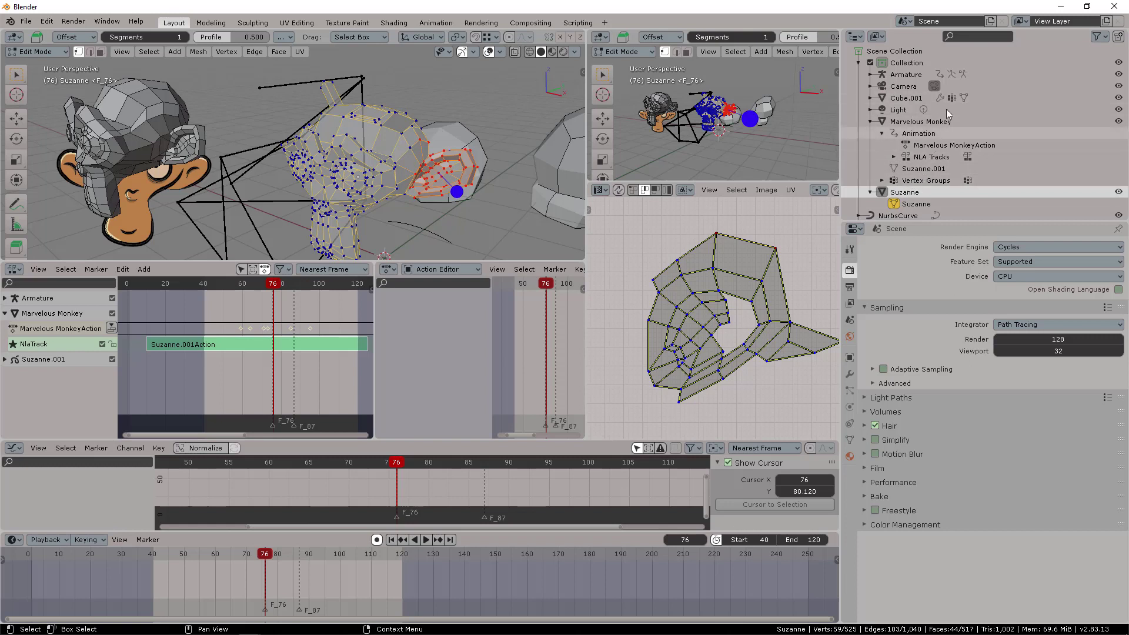
{"action": "scroll", "coordinate": [924, 155], "scroll_direction": "down", "scroll_amount": 2}
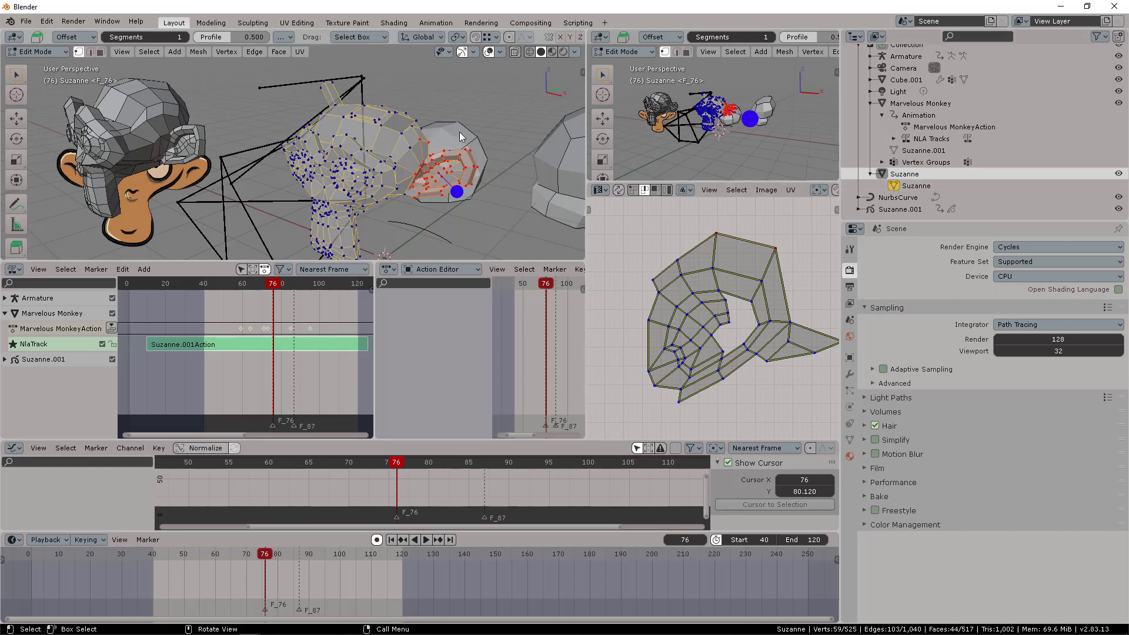
{"action": "key", "text": "ctrl+Tab"}
- Return Suzanne to Object Mode, enlarge the side view, and orbit to face the monkeys
{"action": "left_click", "coordinate": [384, 152]}
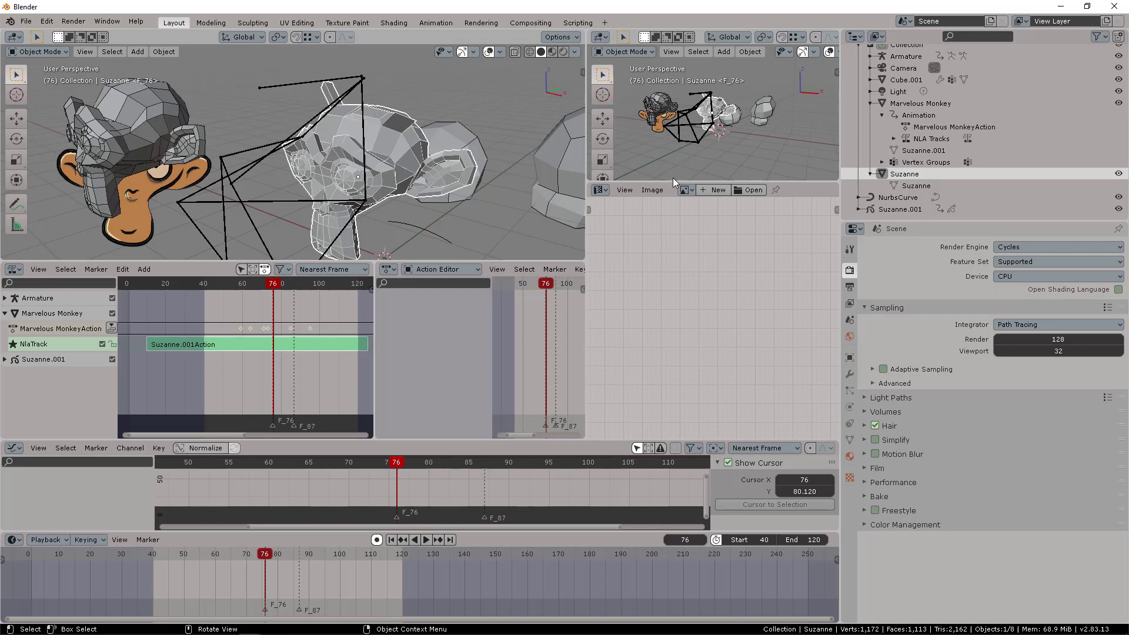
{"action": "left_click_drag", "start_coordinate": [671, 182], "coordinate": [655, 155]}
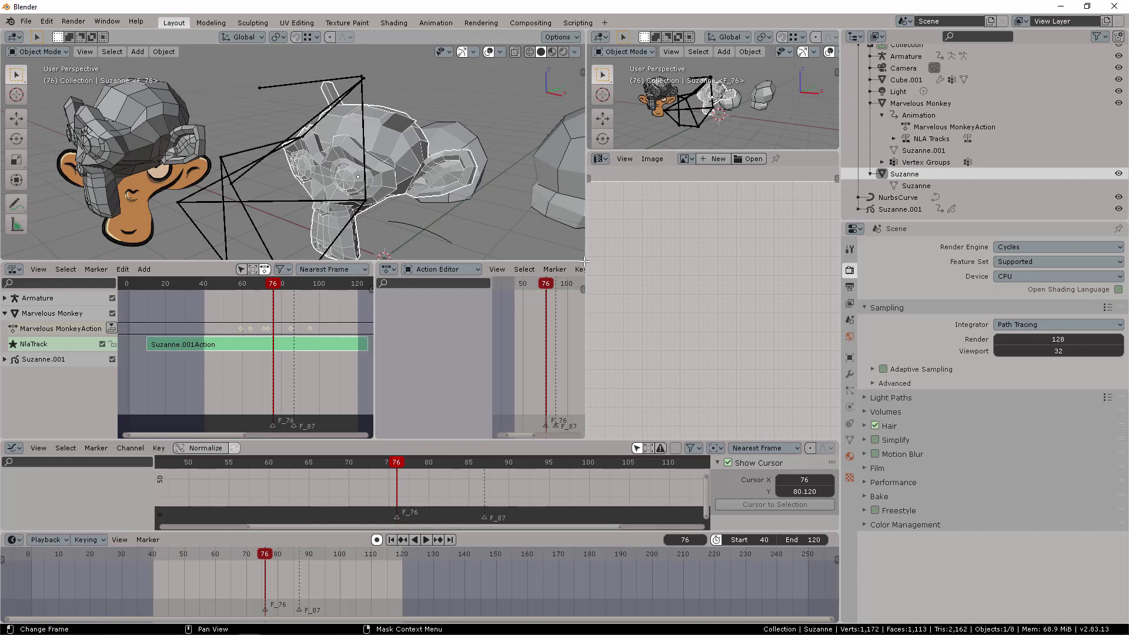
{"action": "left_click_drag", "start_coordinate": [632, 147], "coordinate": [633, 260]}
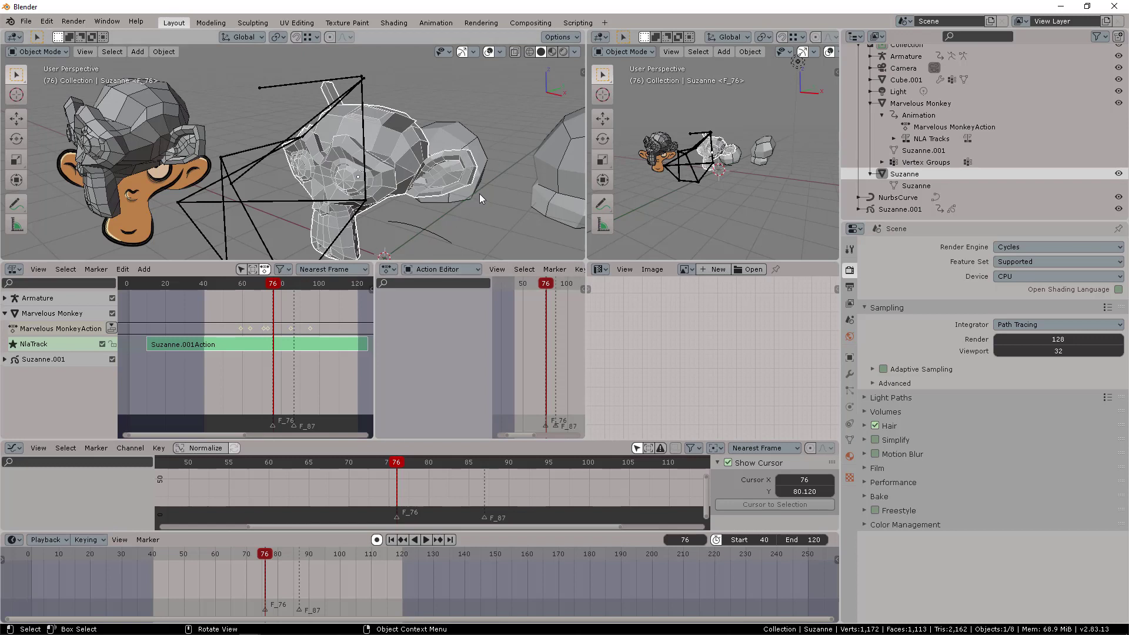
{"action": "mouse_move", "coordinate": [478, 193]}
{"action": "middle_mouse_down"}
{"action": "mouse_move", "coordinate": [375, 172]}
{"action": "mouse_move", "coordinate": [463, 185]}
{"action": "middle_mouse_up"}
{"action": "middle_click_drag", "start_coordinate": [398, 173], "coordinate": [452, 165]}
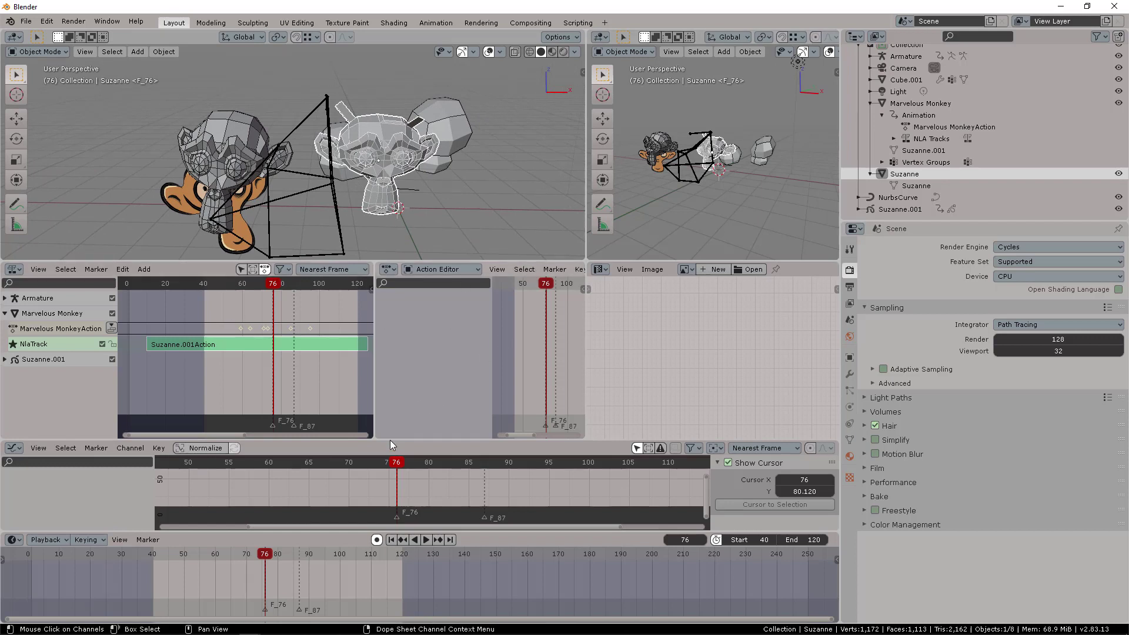
- Select Marvelous Monkey and set the current frame to 57 in the Graph Editor
{"action": "left_click_drag", "start_coordinate": [405, 440], "coordinate": [405, 392]}
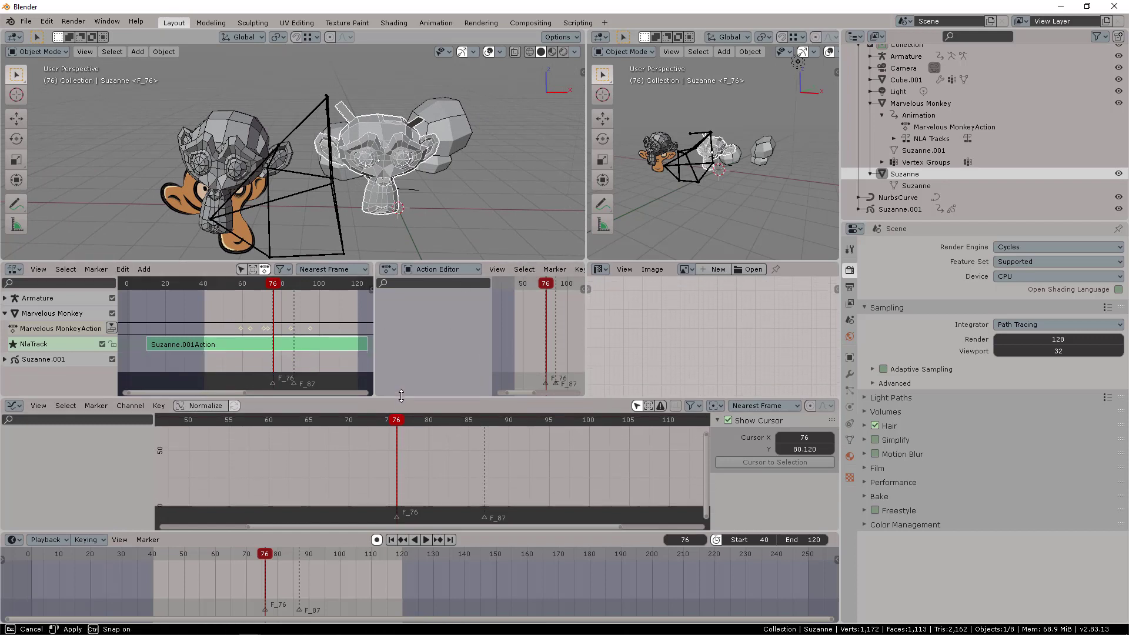
{"action": "left_click", "coordinate": [262, 166]}
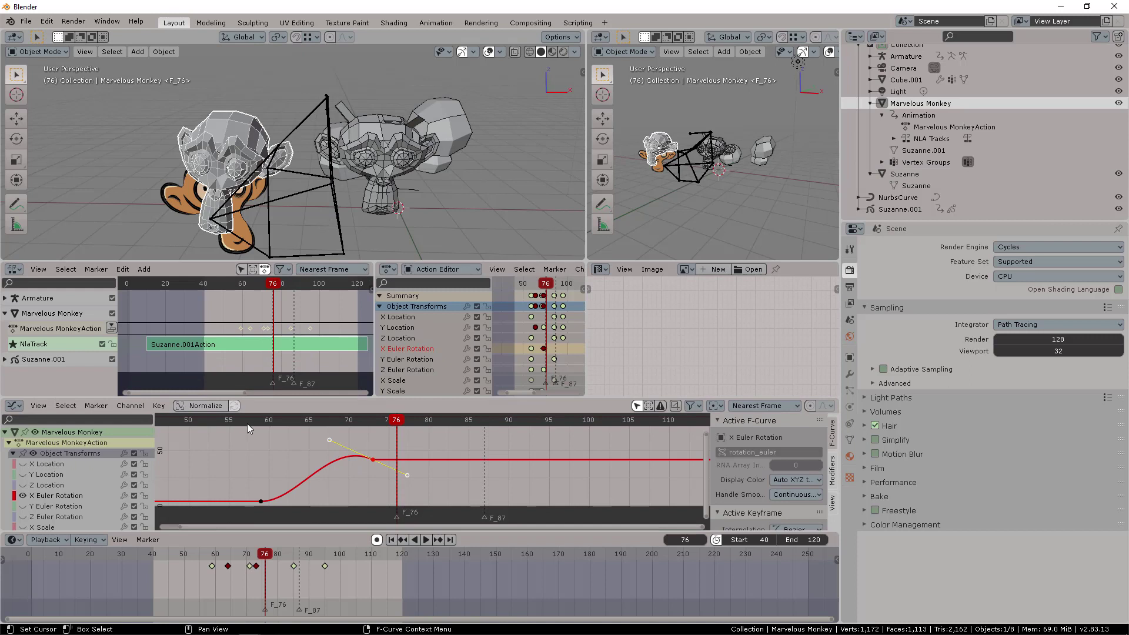
{"action": "left_click_drag", "start_coordinate": [245, 436], "coordinate": [231, 436]}
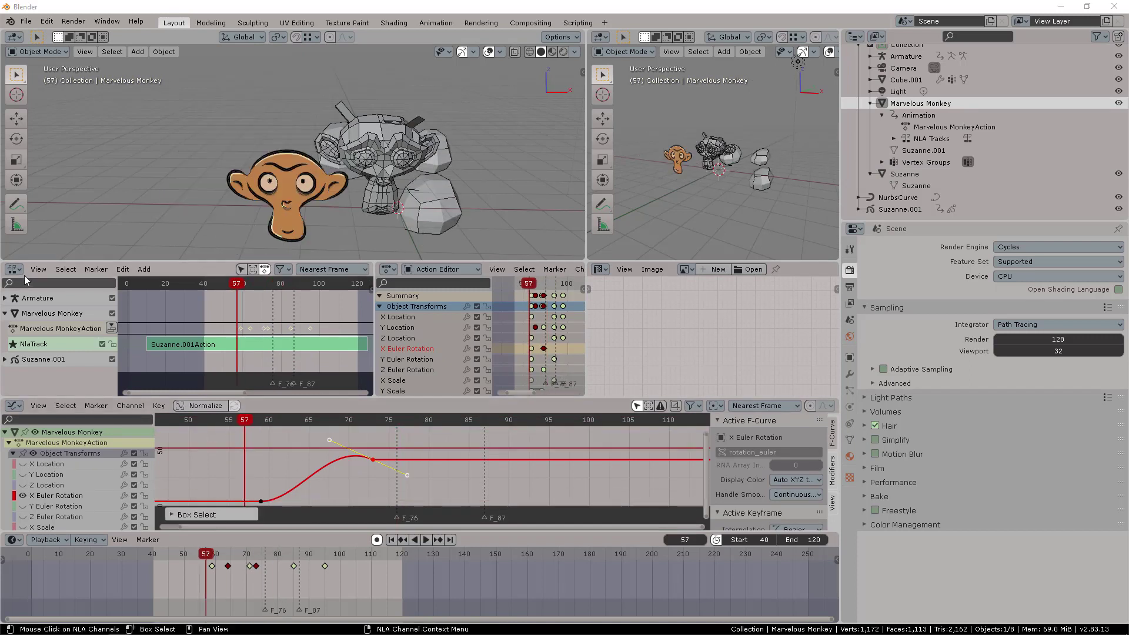
- Set the preview range to frames 55–91 from the Graph Editor's View menu
{"action": "left_click", "coordinate": [42, 407]}
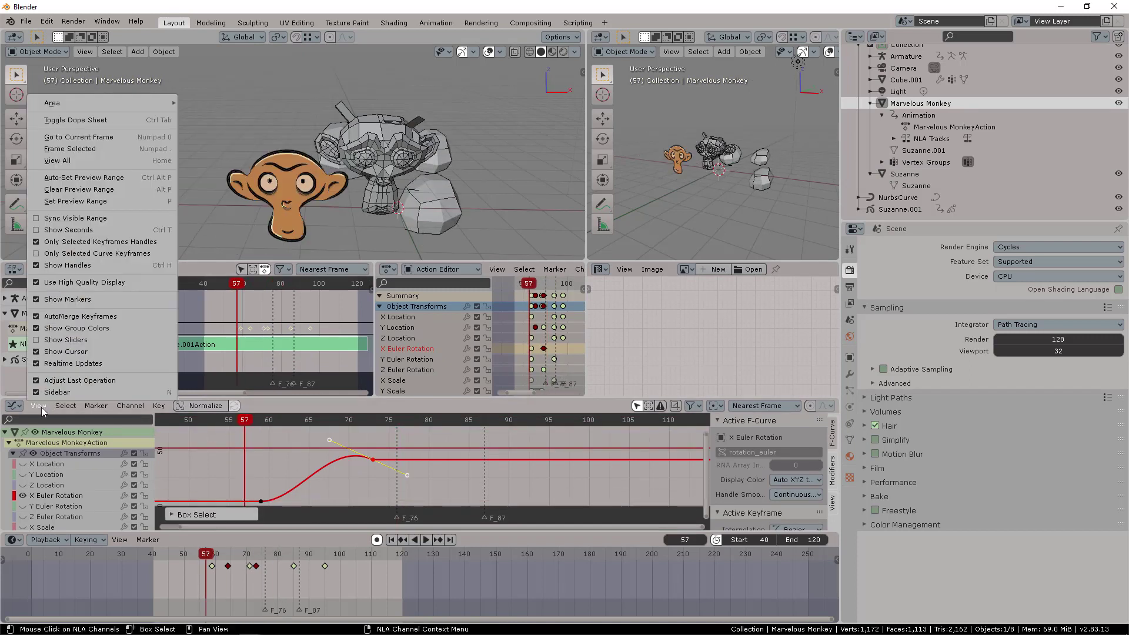
{"action": "left_click", "coordinate": [97, 201]}
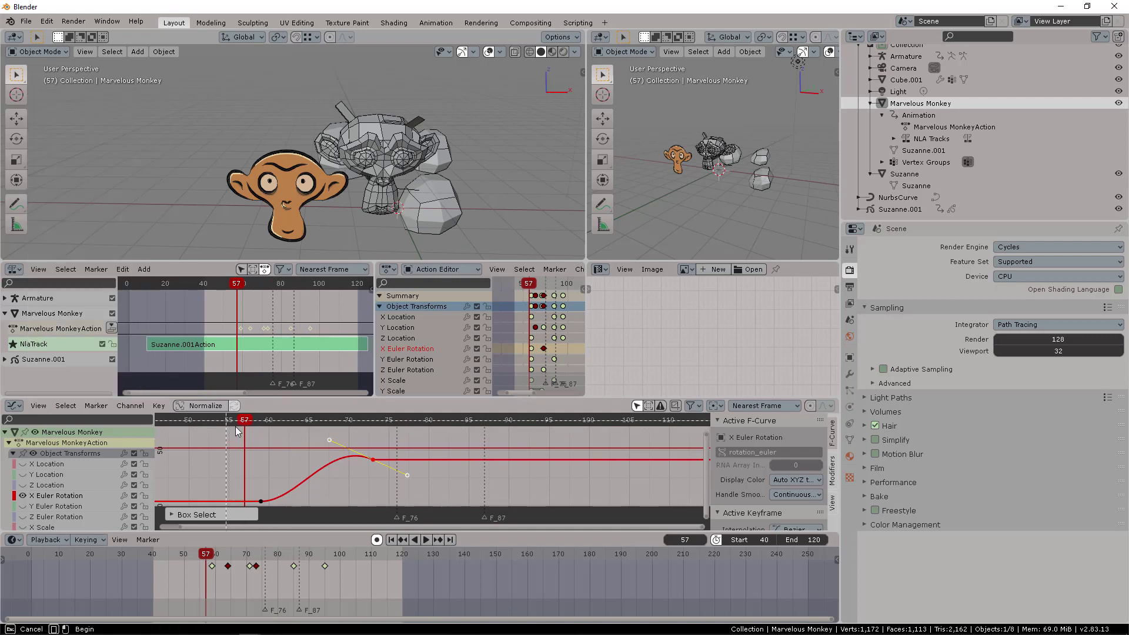
{"action": "left_click_drag", "start_coordinate": [228, 421], "coordinate": [518, 524]}
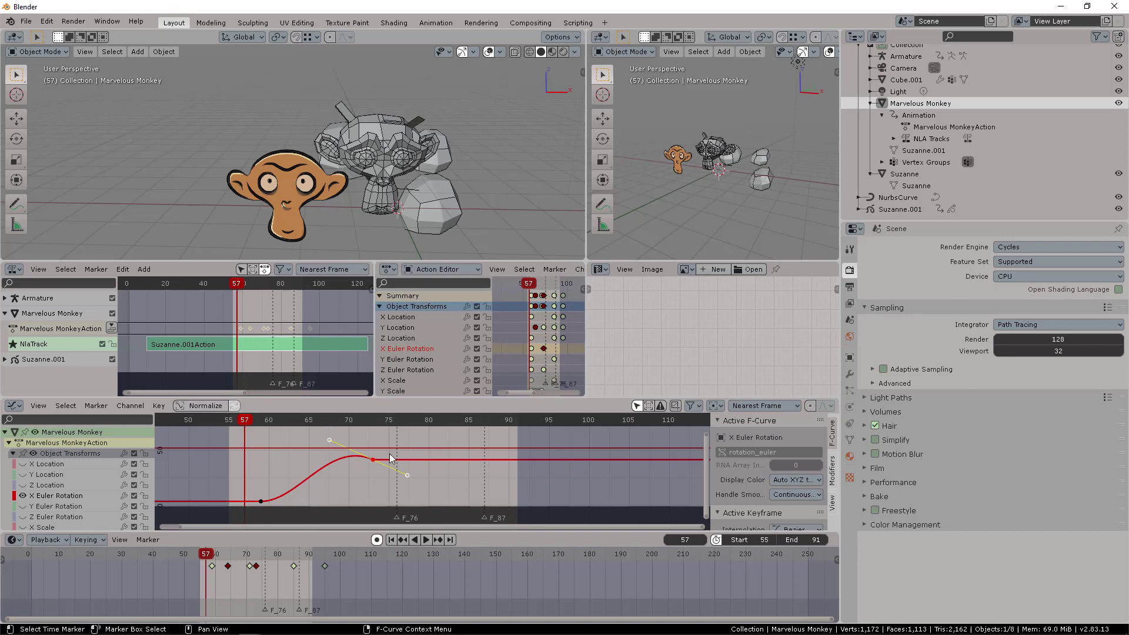
- Select markers F_76 and F_87, play the animation, and scrub the playhead
{"action": "left_click", "coordinate": [397, 517]}
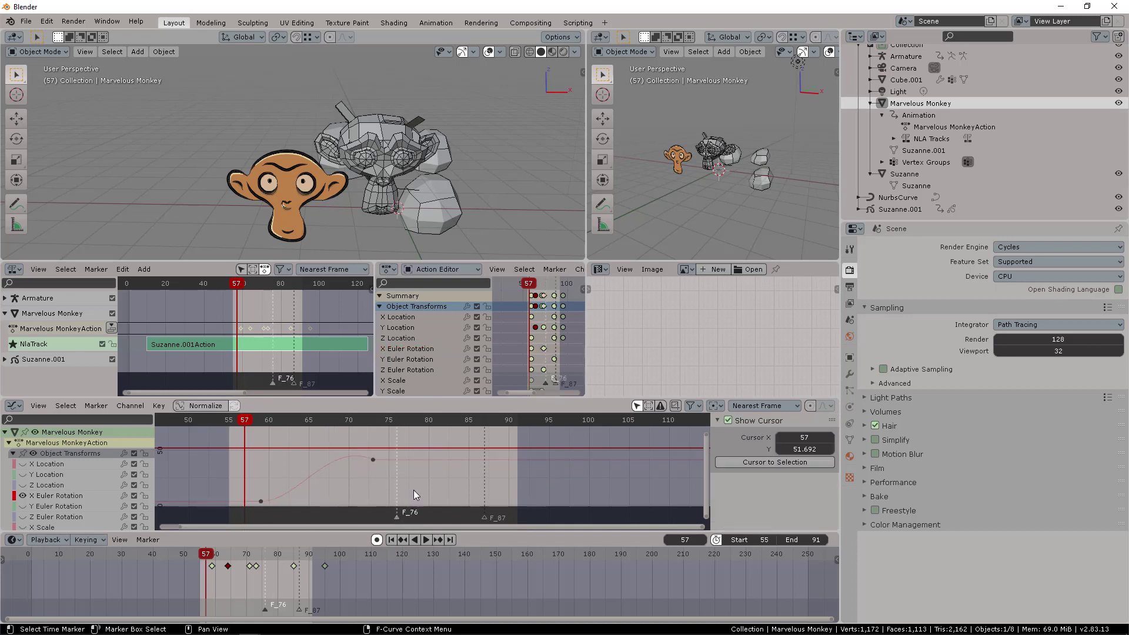
{"action": "left_click", "coordinate": [480, 517]}
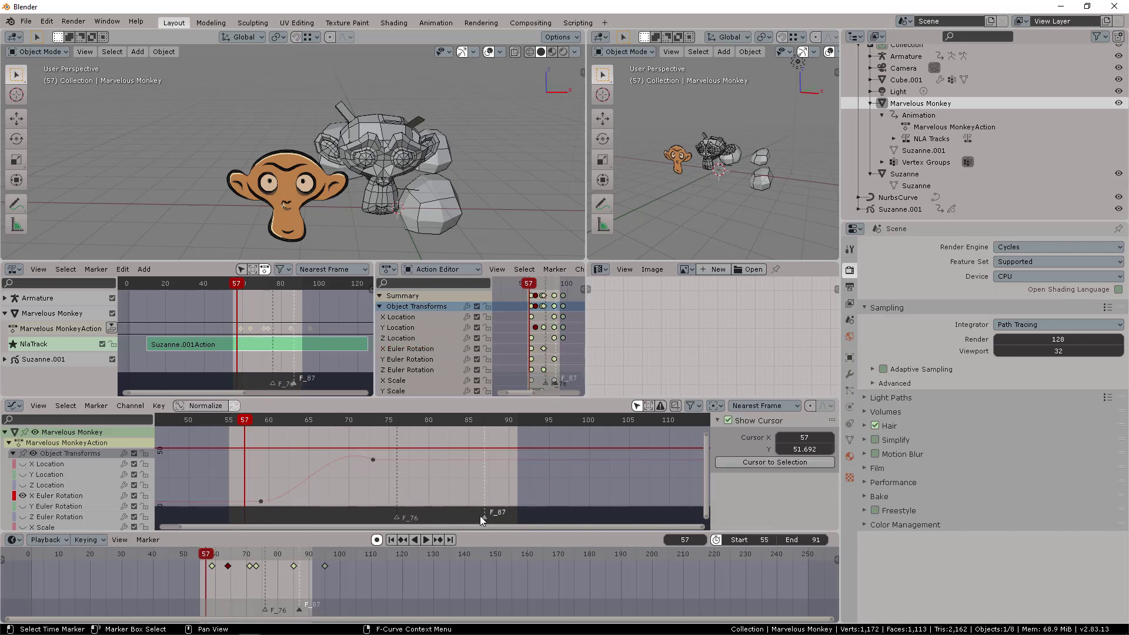
{"action": "left_click", "coordinate": [397, 517]}
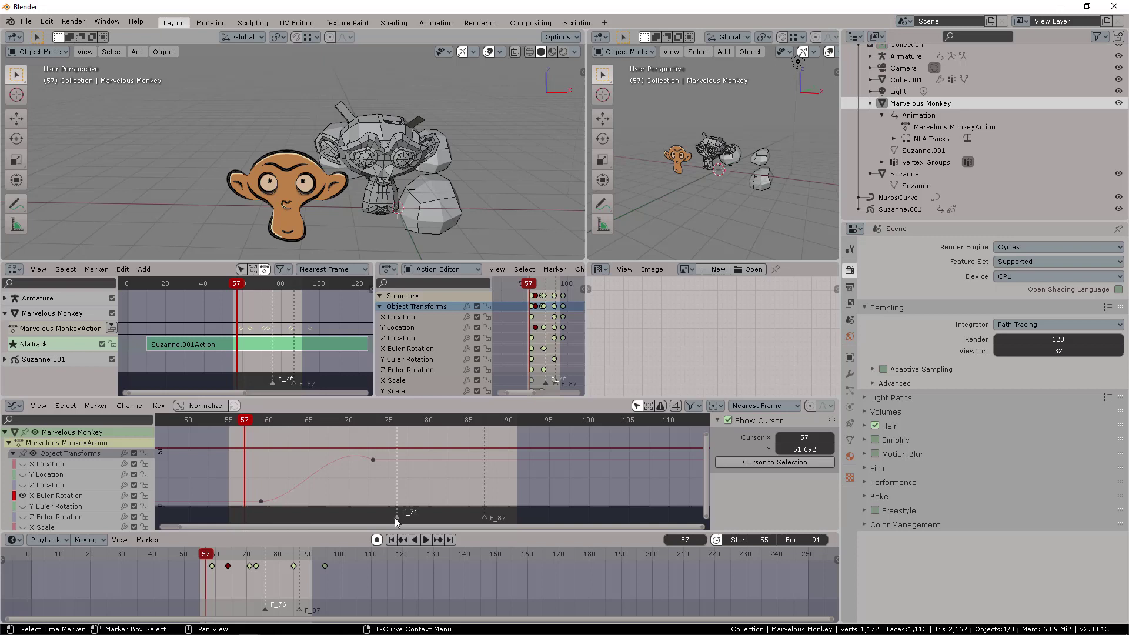
{"action": "left_click", "coordinate": [484, 516]}
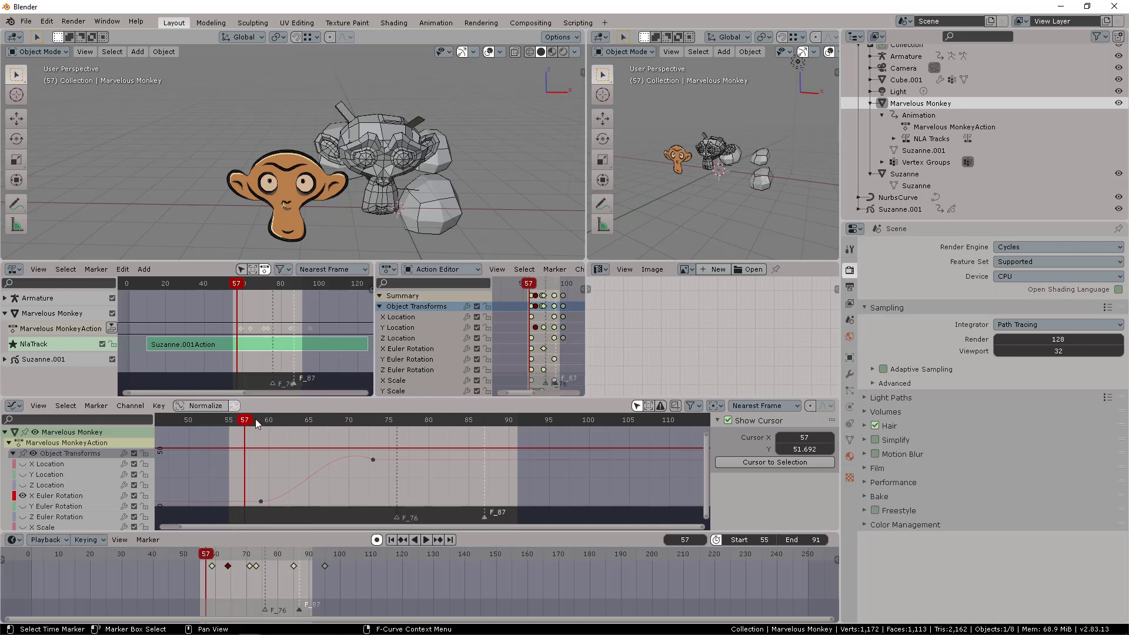
{"action": "key", "text": "space"}
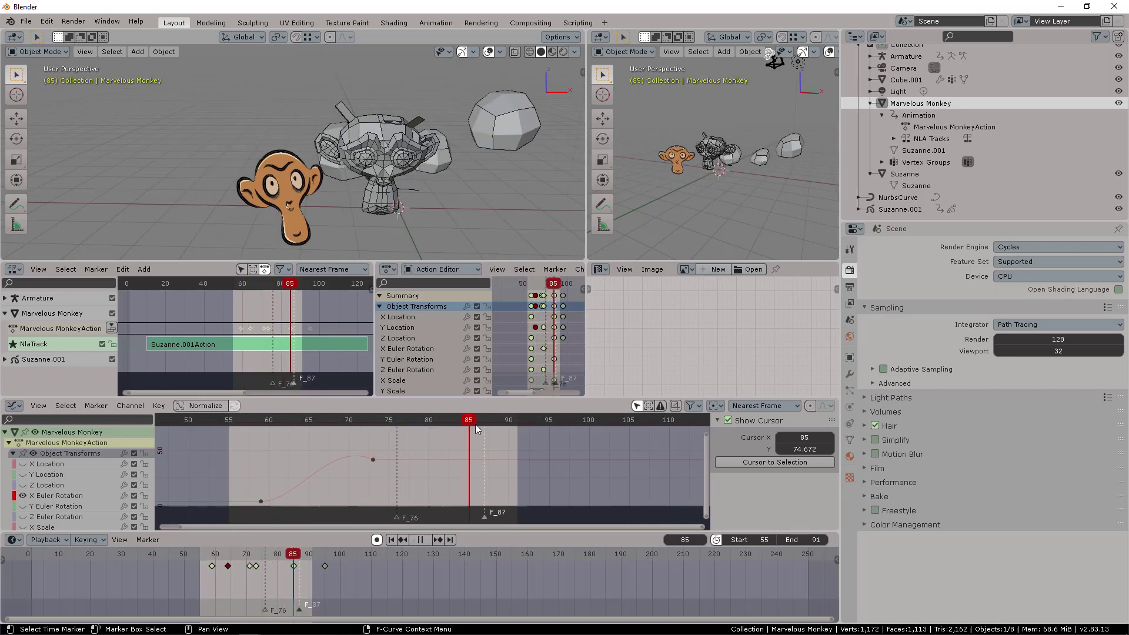
{"action": "left_click_drag", "start_coordinate": [475, 424], "coordinate": [378, 430]}
{"action": "key", "text": "space"}
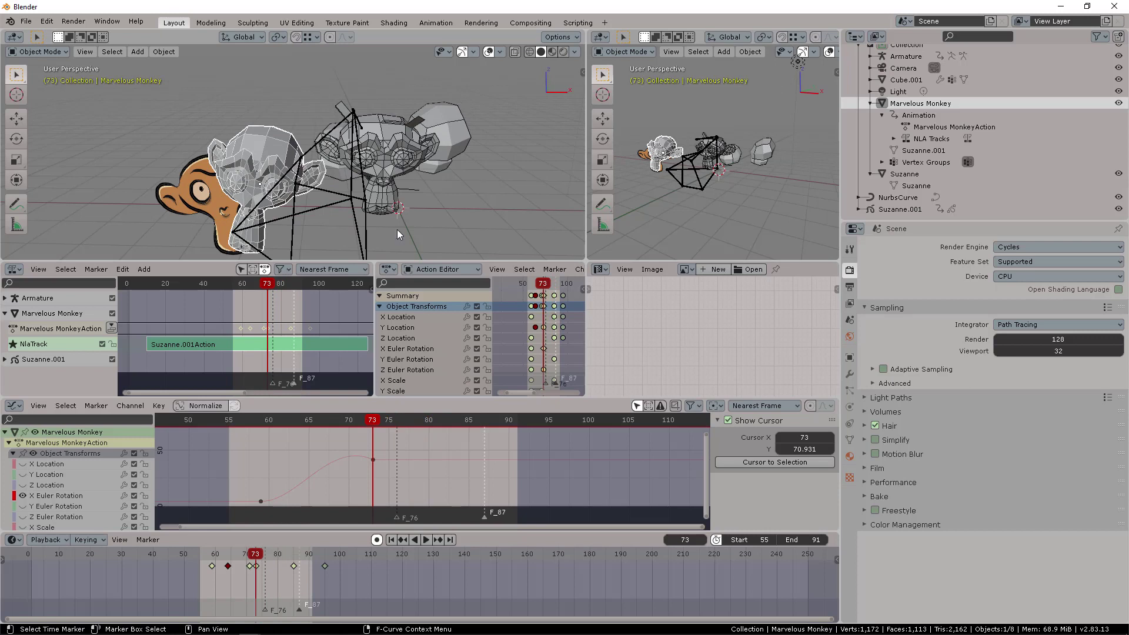
{"action": "middle_click_drag", "start_coordinate": [411, 194], "coordinate": [425, 159]}
{"action": "scroll", "coordinate": [438, 165], "scroll_direction": "down", "scroll_amount": 4}
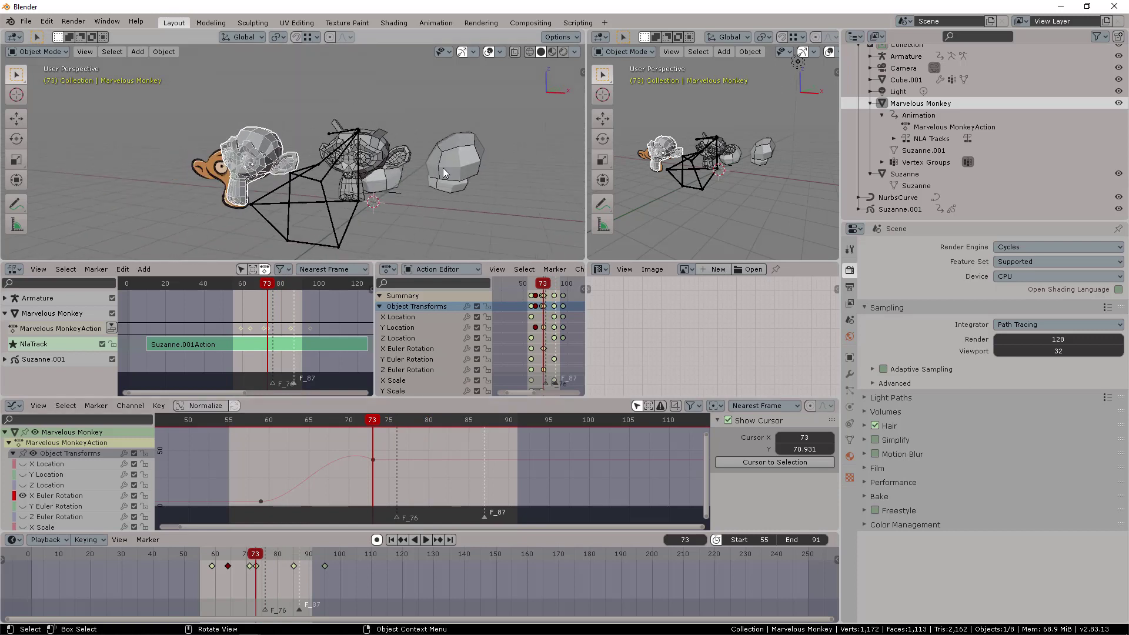
{"action": "key", "text": "n"}
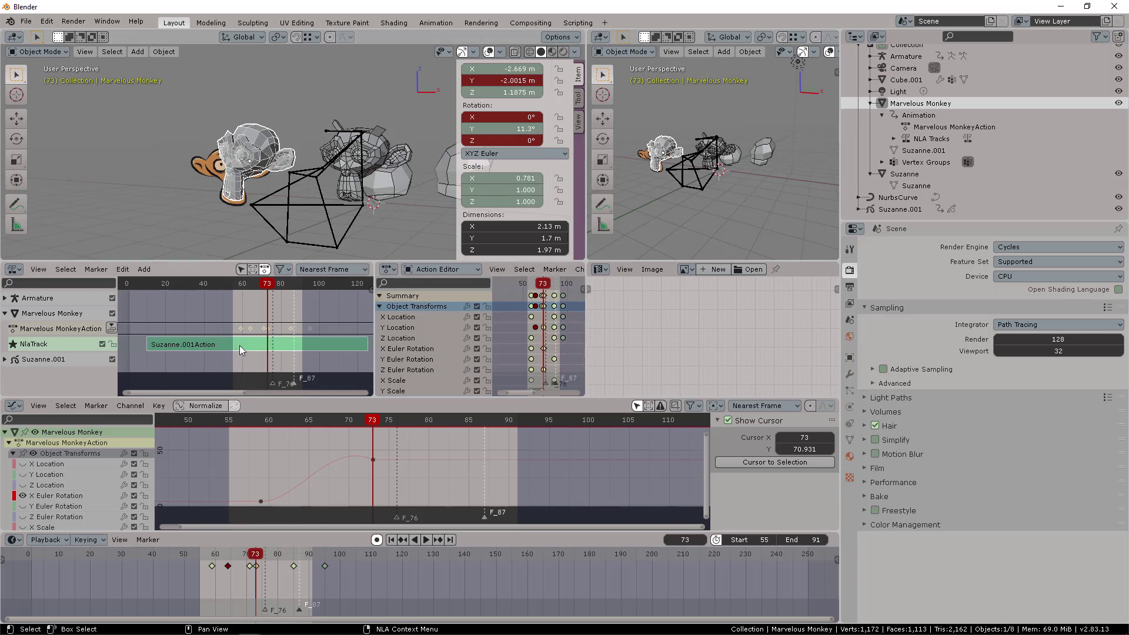
{"action": "key", "text": "Tab"}
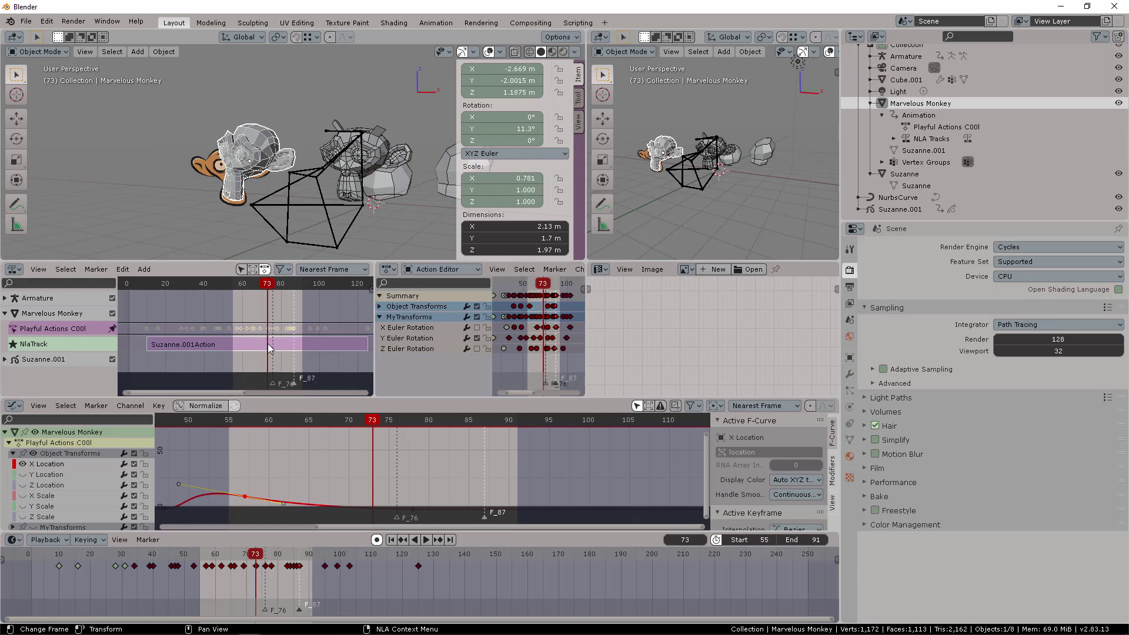
{"action": "key", "text": "Tab"}
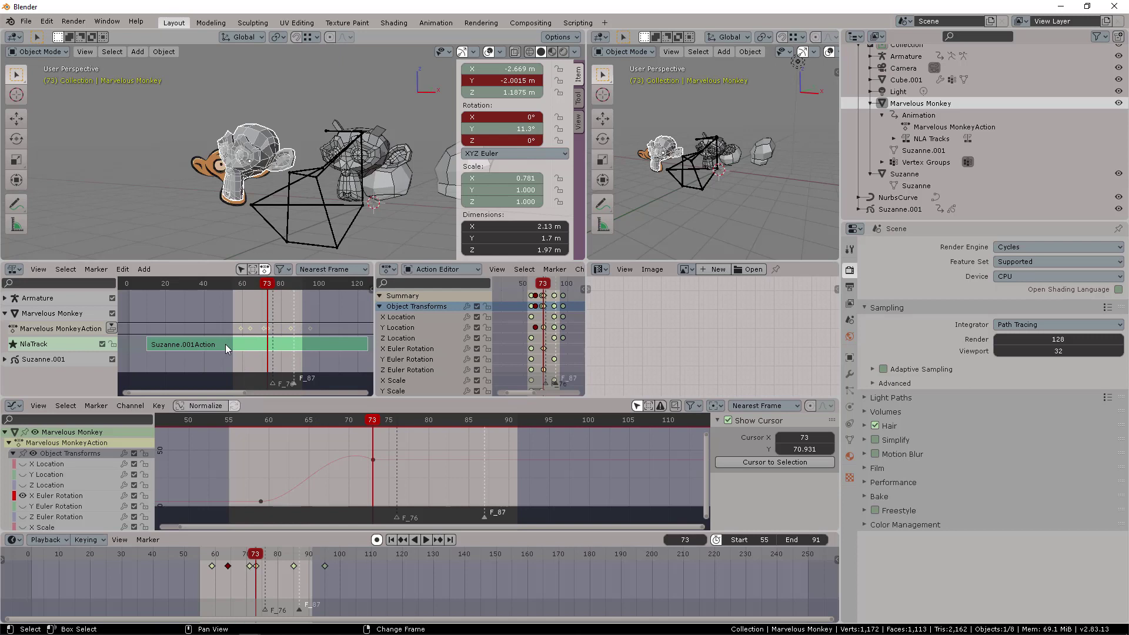
- Place a copy of the strip on new track NlaTrack.001 and activate the Y Location curve
{"action": "left_click_drag", "start_coordinate": [224, 349], "coordinate": [280, 329]}
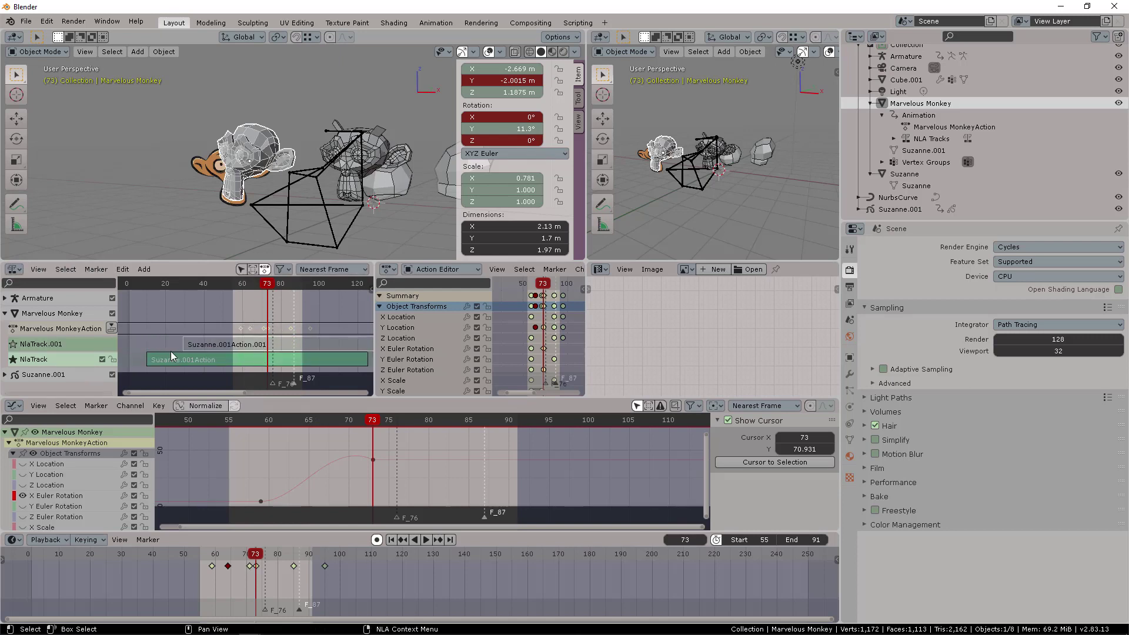
{"action": "scroll", "coordinate": [114, 322], "scroll_direction": "down", "scroll_amount": 1}
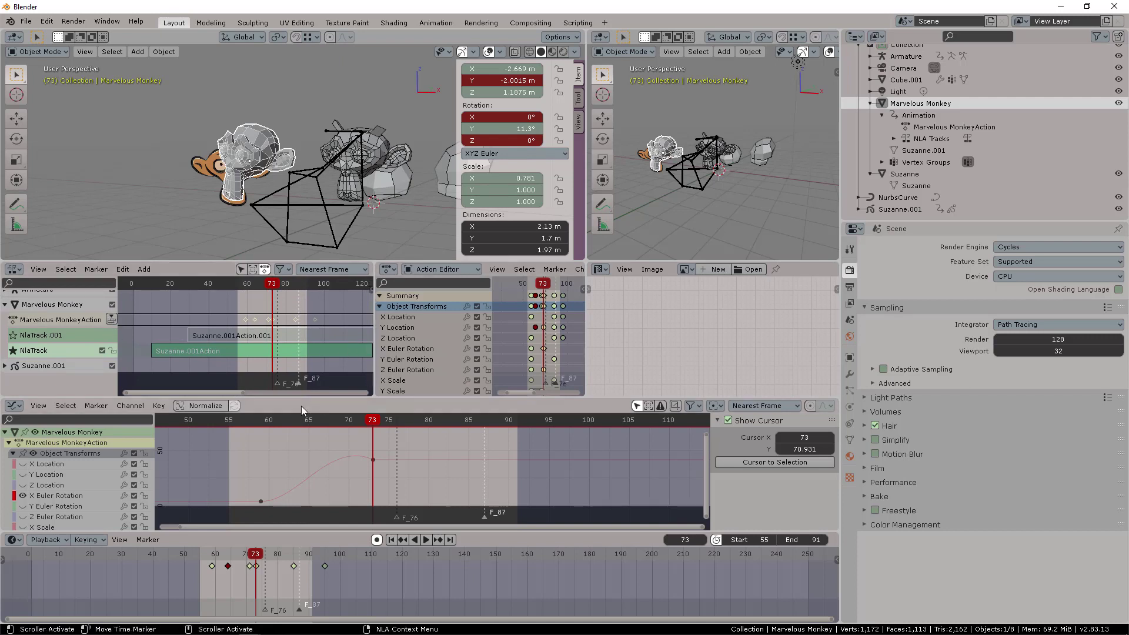
{"action": "left_click", "coordinate": [62, 469]}
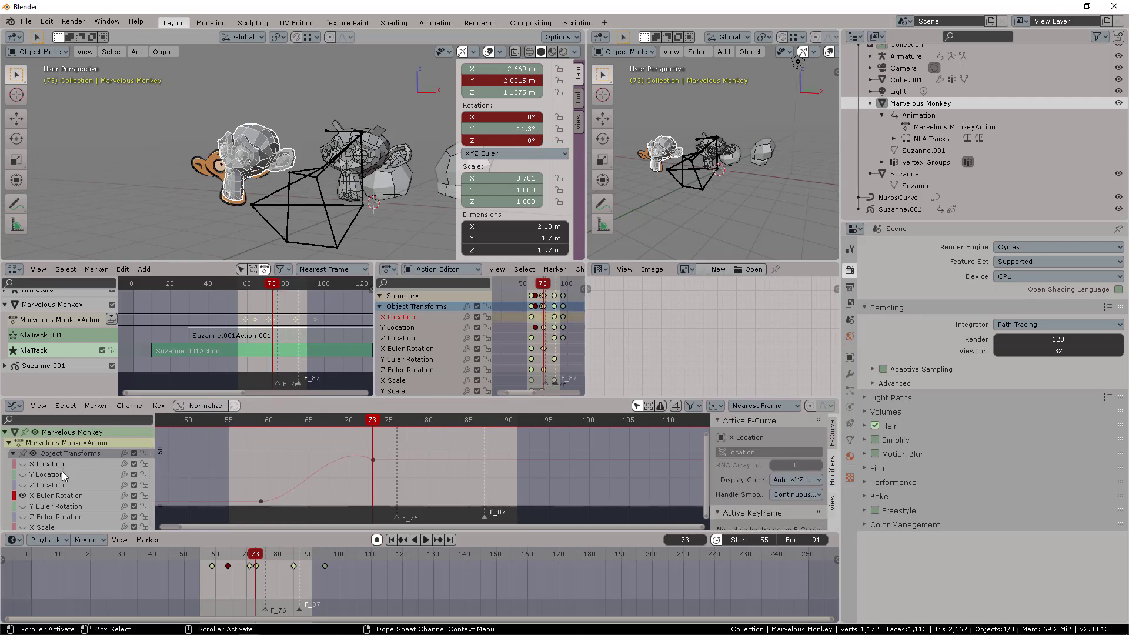
{"action": "scroll", "coordinate": [60, 475], "scroll_direction": "down", "scroll_amount": 3}
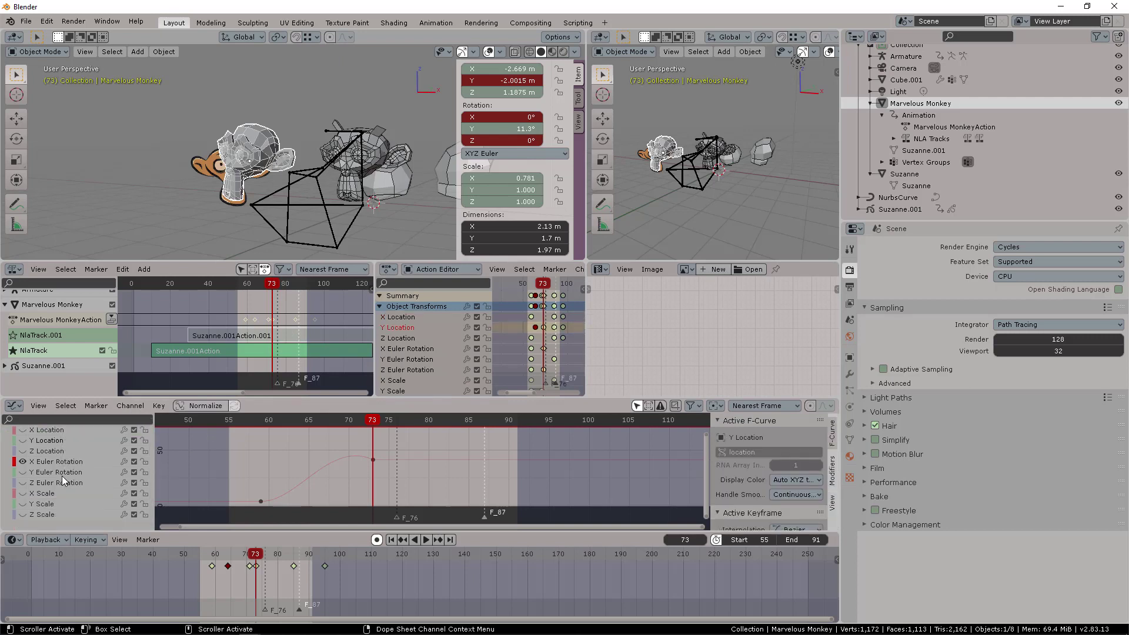
- Activate the Z Euler Rotation, X Location and Y Location curves in turn, then select the Camera
{"action": "left_click", "coordinate": [57, 484]}
{"action": "scroll", "coordinate": [62, 464], "scroll_direction": "up", "scroll_amount": 3}
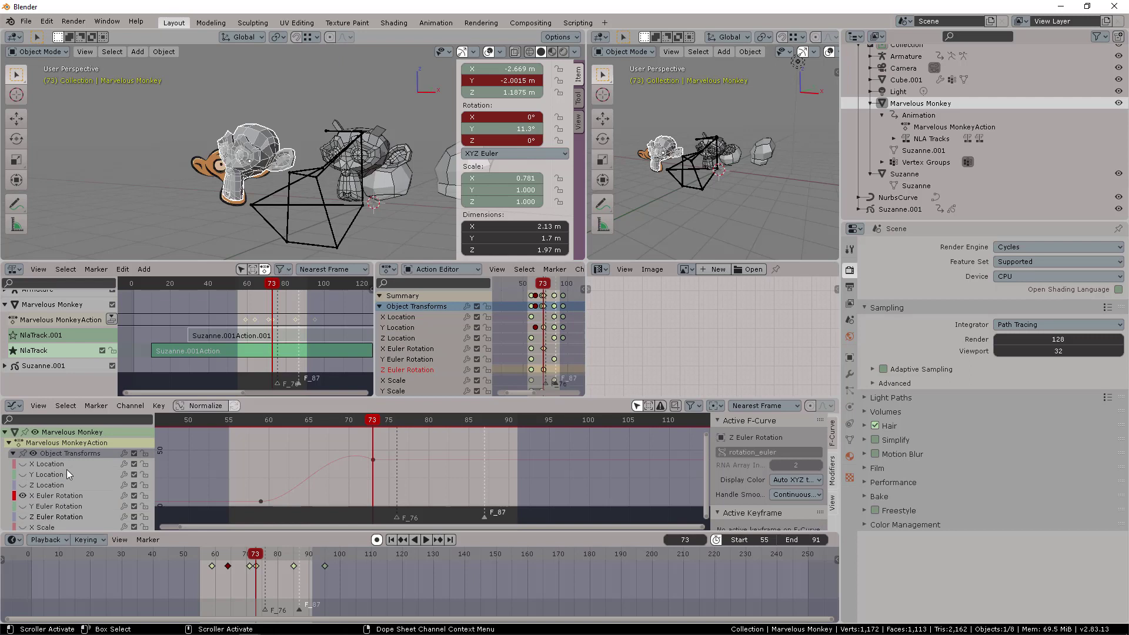
{"action": "left_click", "coordinate": [66, 464]}
{"action": "left_click", "coordinate": [62, 475]}
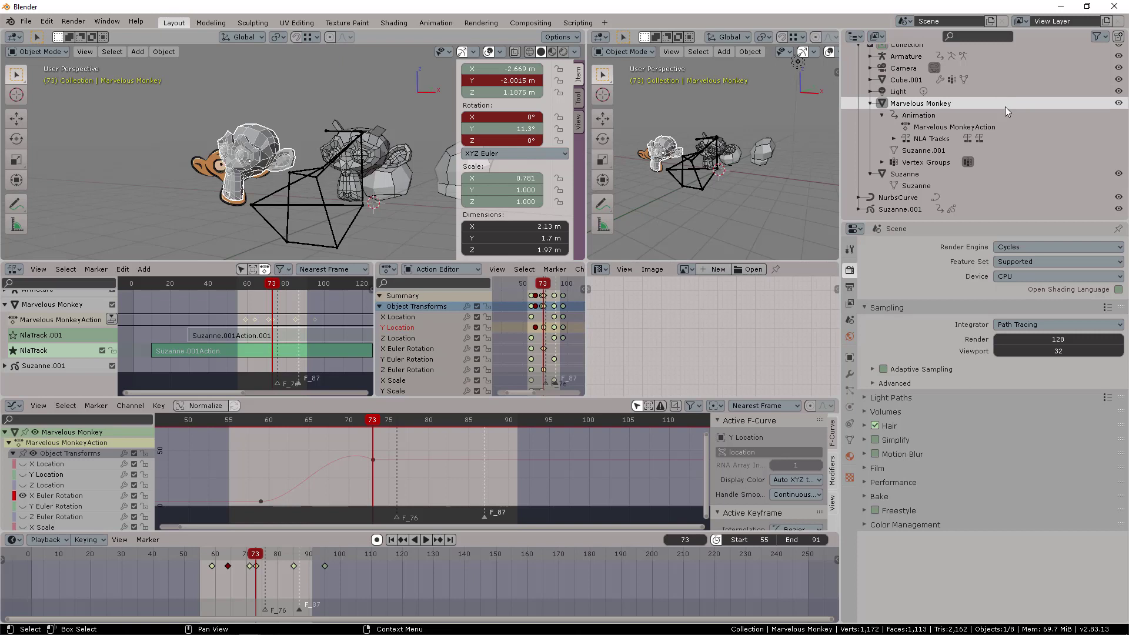
{"action": "scroll", "coordinate": [976, 139], "scroll_direction": "up", "scroll_amount": 1}
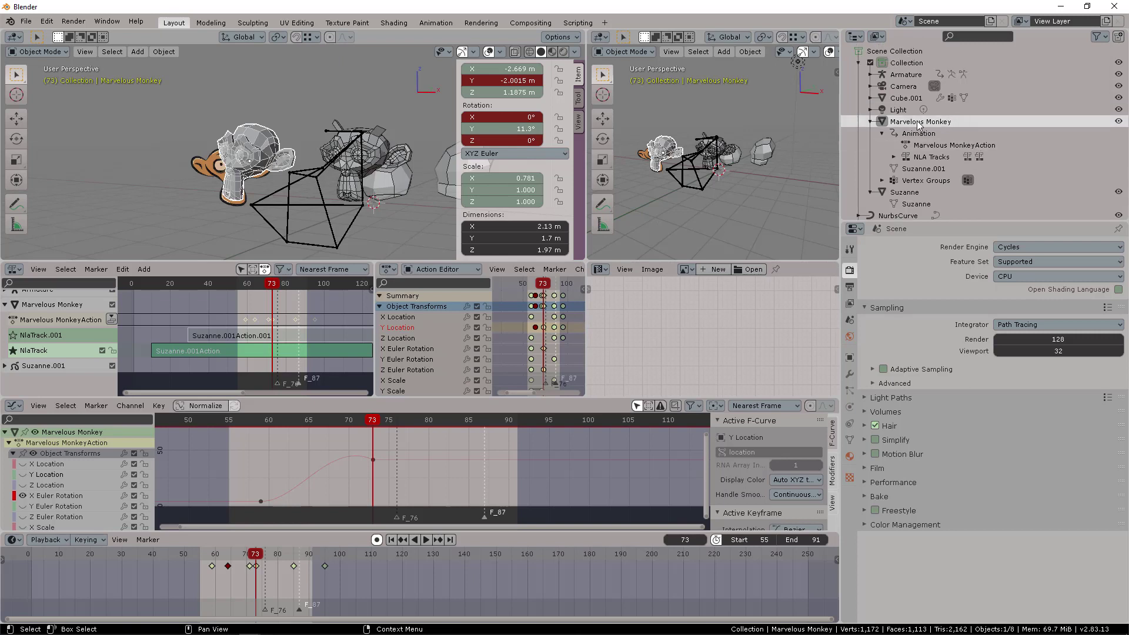
{"action": "left_click", "coordinate": [913, 86]}
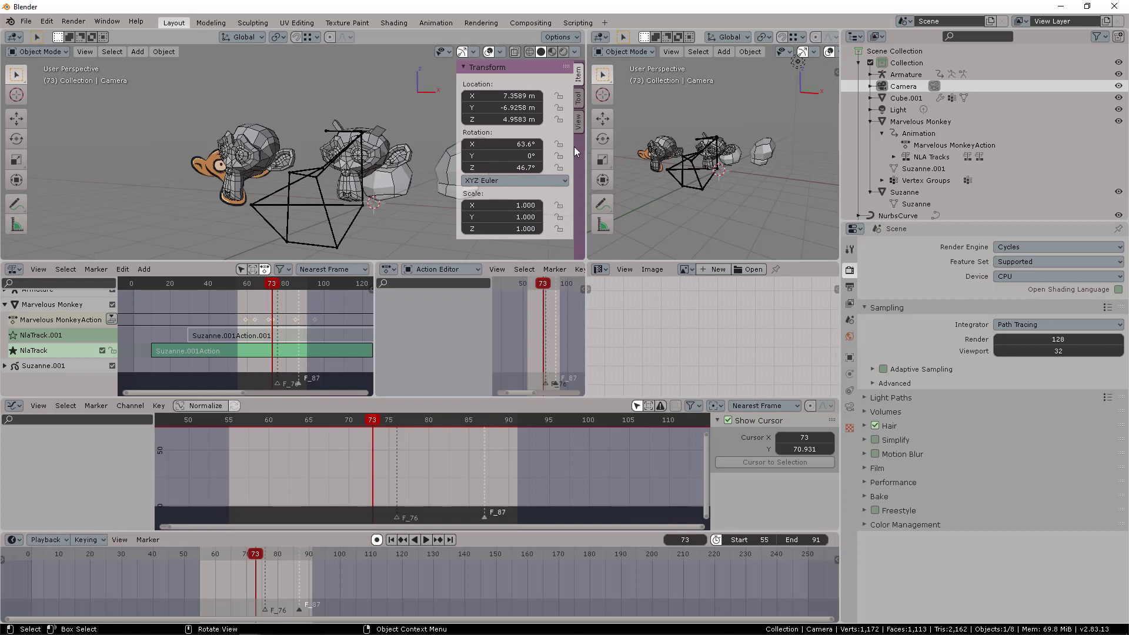
- Put the armature into Pose Mode and rotate Bone.07 upward
{"action": "left_click", "coordinate": [320, 172]}
{"action": "key", "text": "ctrl+Tab"}
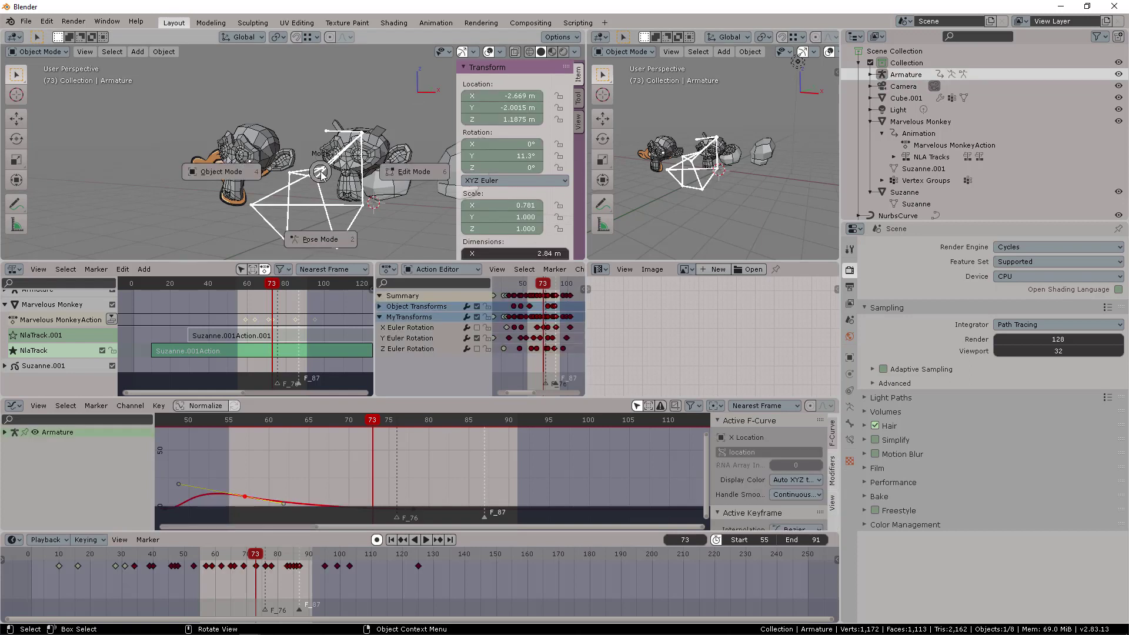
{"action": "left_click", "coordinate": [342, 240]}
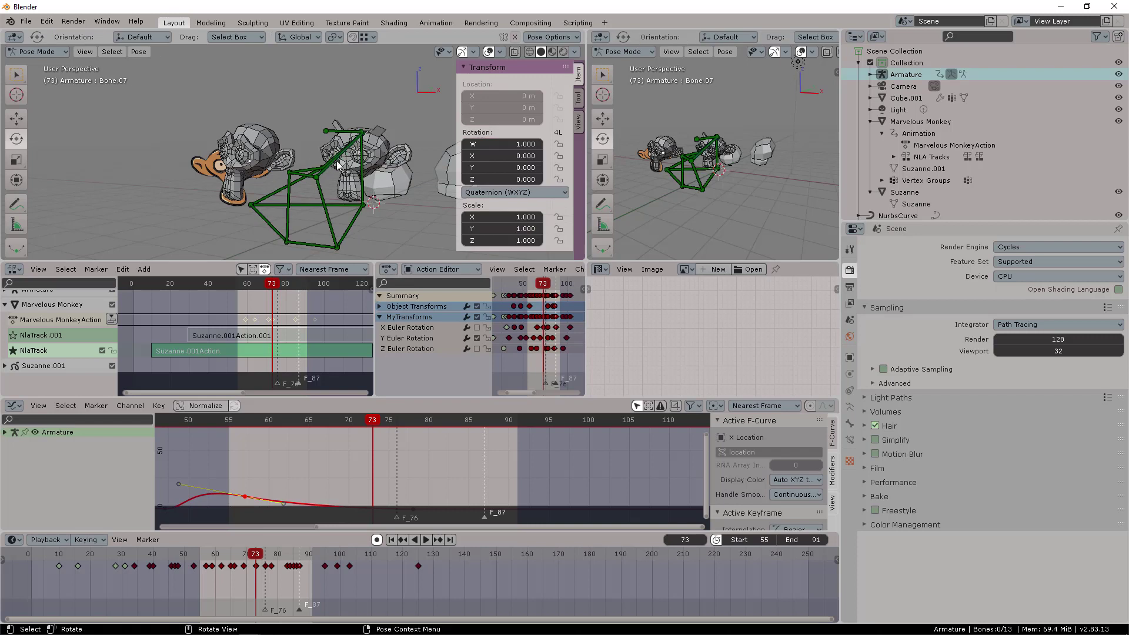
{"action": "left_click", "coordinate": [338, 163]}
{"action": "left_click_drag", "start_coordinate": [338, 163], "coordinate": [317, 122]}
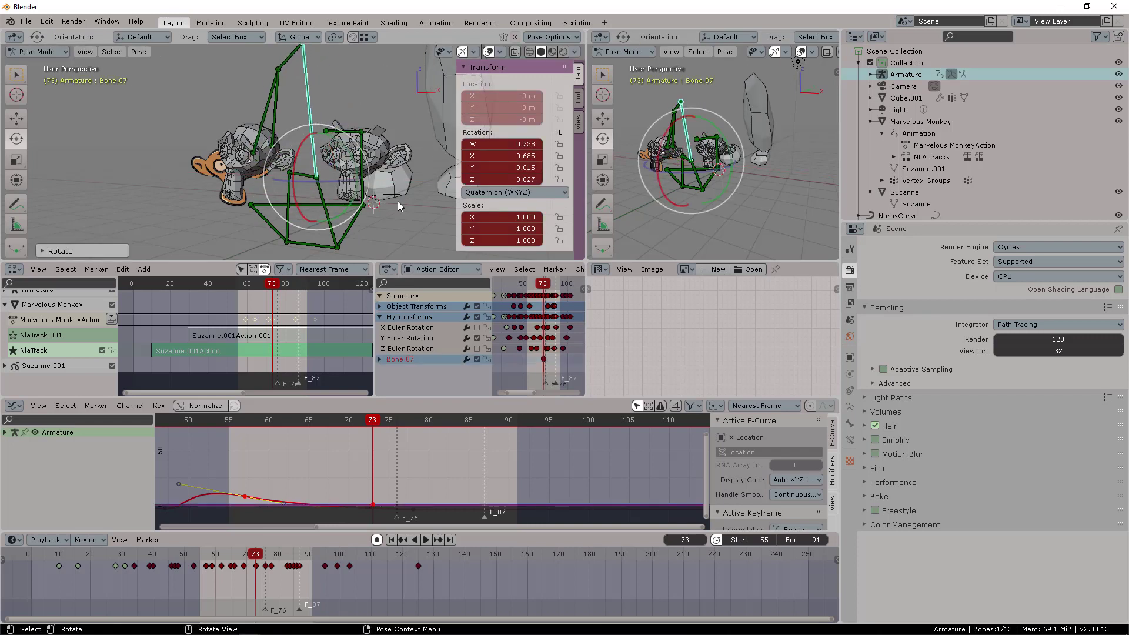
- Trackball-rotate Bone.11 toward the right into the new pose
{"action": "left_click", "coordinate": [351, 228]}
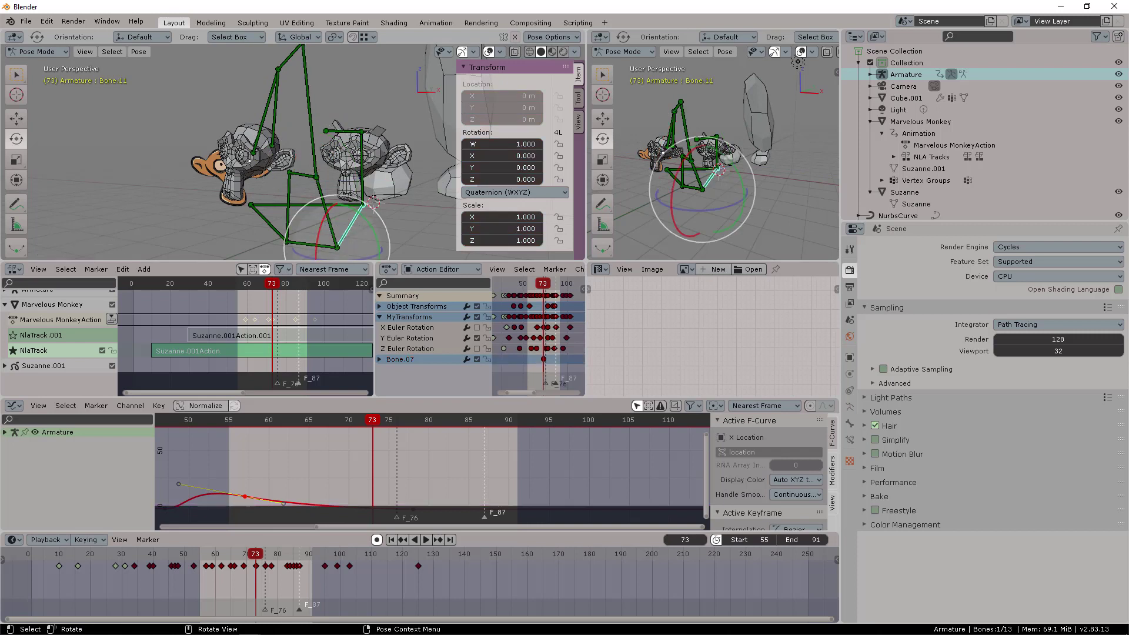
{"action": "left_click_drag", "start_coordinate": [320, 226], "coordinate": [338, 203]}
{"action": "left_click_drag", "start_coordinate": [370, 240], "coordinate": [354, 211]}
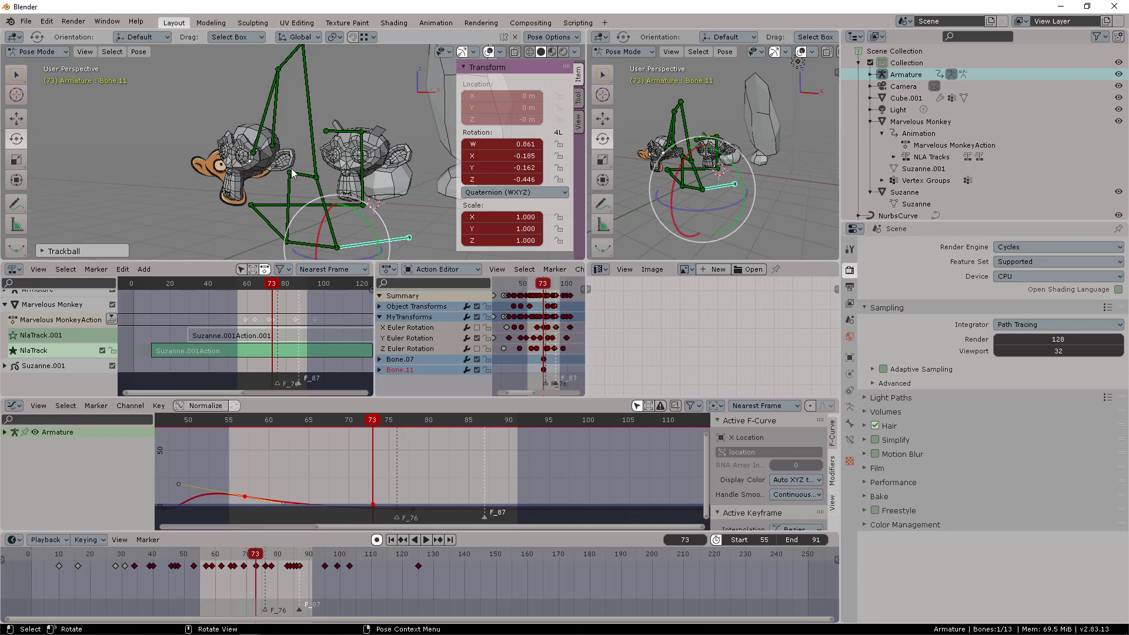
- Hide the sidebar, deselect all bones, and make the 3D views taller
{"action": "middle_click_drag", "start_coordinate": [291, 177], "coordinate": [369, 171]}
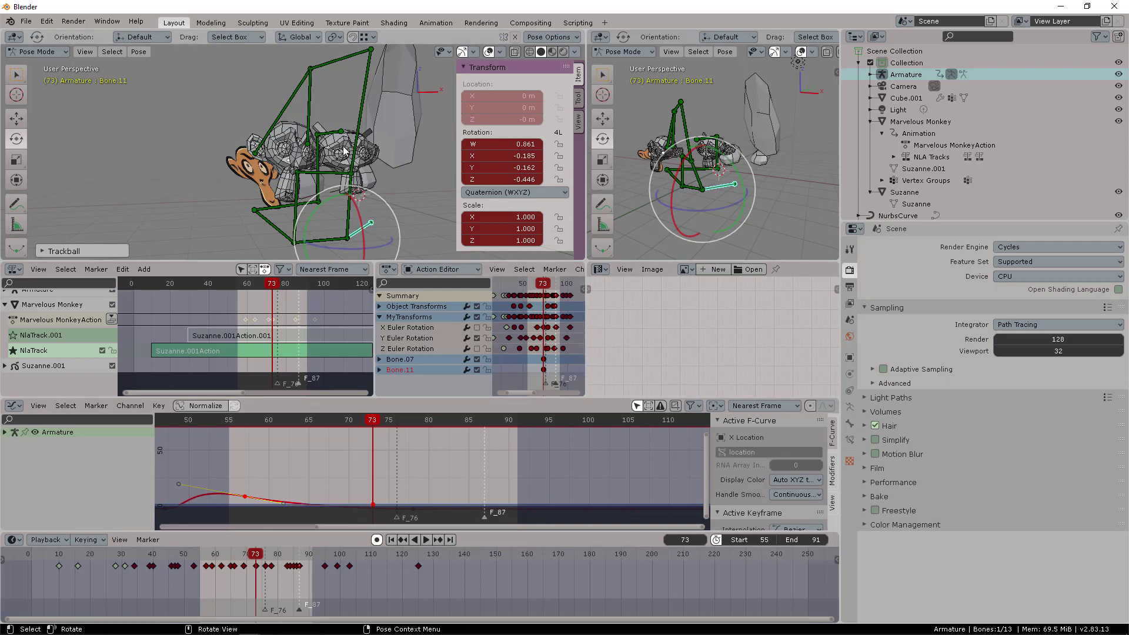
{"action": "middle_click_drag", "start_coordinate": [379, 170], "coordinate": [449, 196]}
{"action": "key", "text": "n"}
{"action": "left_click", "coordinate": [449, 196]}
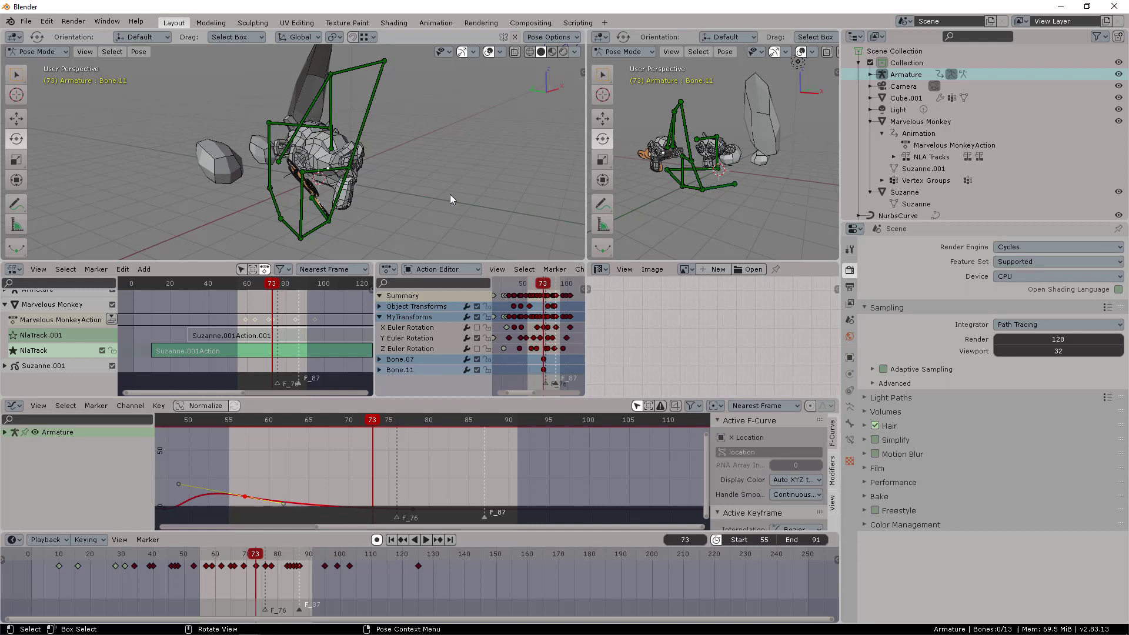
{"action": "middle_click_drag", "start_coordinate": [457, 166], "coordinate": [379, 168]}
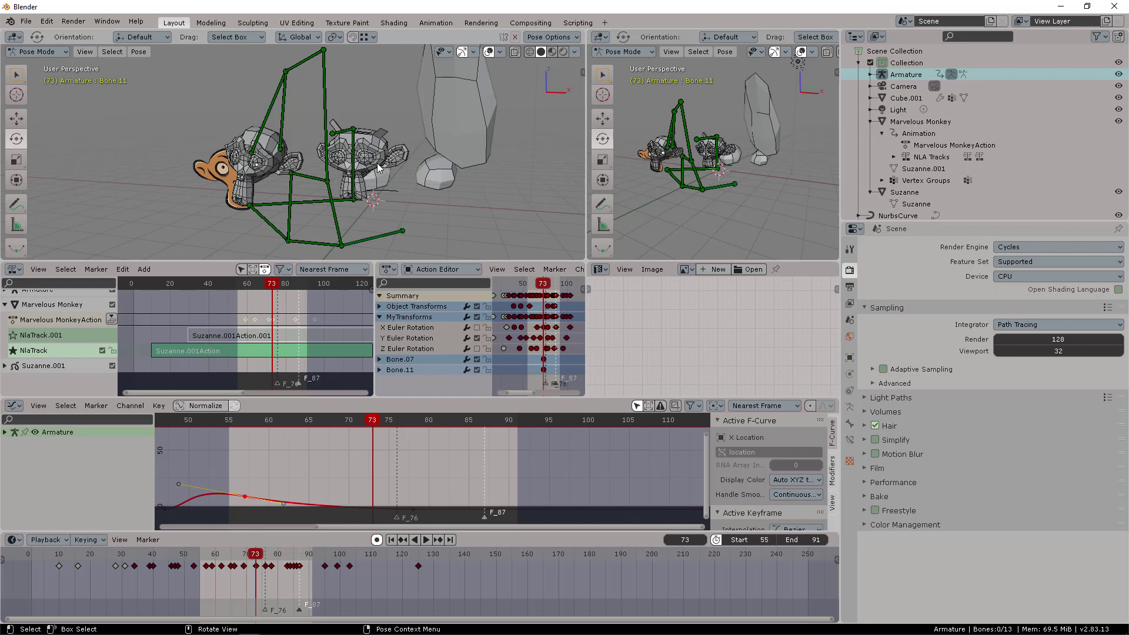
{"action": "mouse_move", "coordinate": [452, 261]}
{"action": "left_mouse_down"}
{"action": "mouse_move", "coordinate": [454, 301]}
{"action": "mouse_move", "coordinate": [454, 263]}
{"action": "left_mouse_up"}
{"action": "middle_click_drag", "start_coordinate": [405, 223], "coordinate": [279, 180]}
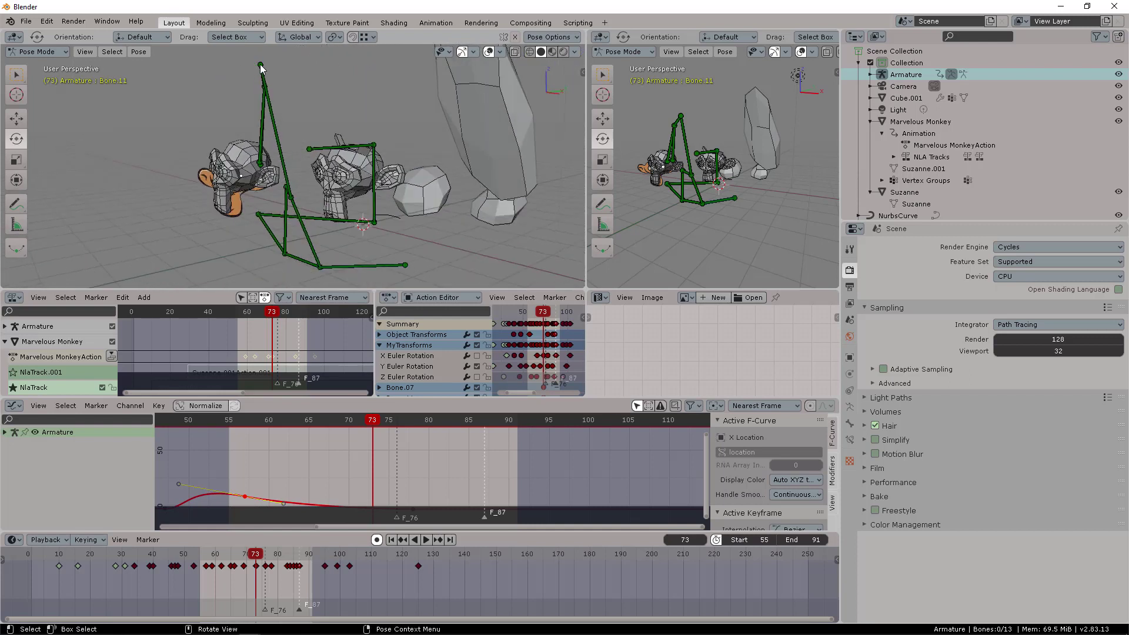
- Select Bone.07, orbit around the armature, and switch to the Sculpting workspace
{"action": "left_click", "coordinate": [260, 67]}
{"action": "middle_click_drag", "start_coordinate": [369, 92], "coordinate": [338, 164]}
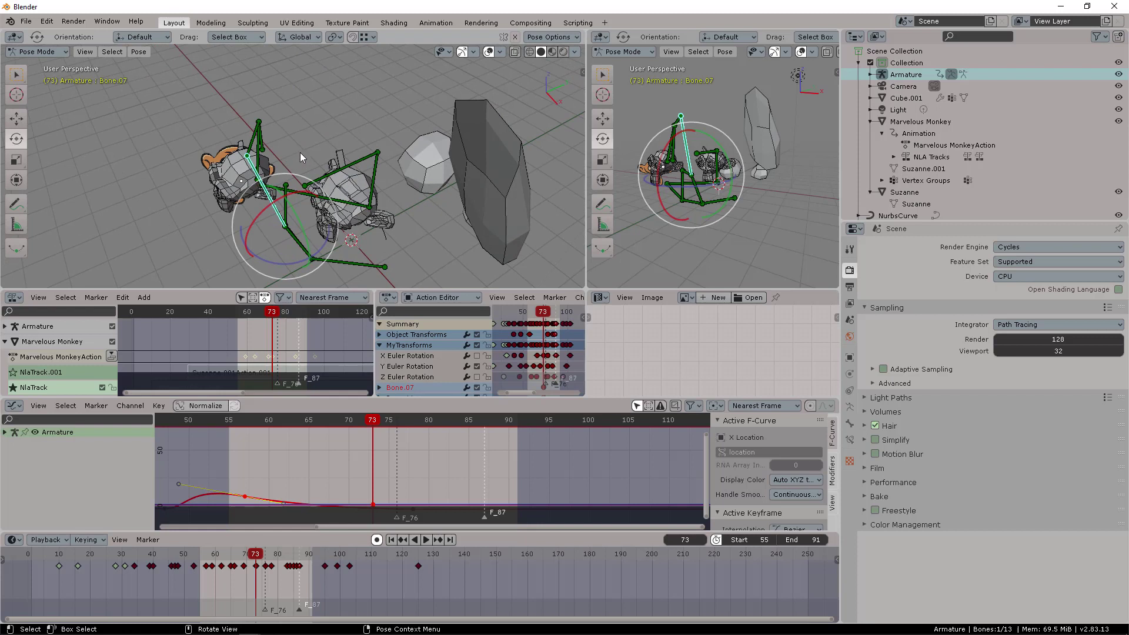
{"action": "middle_click_drag", "start_coordinate": [300, 153], "coordinate": [389, 220]}
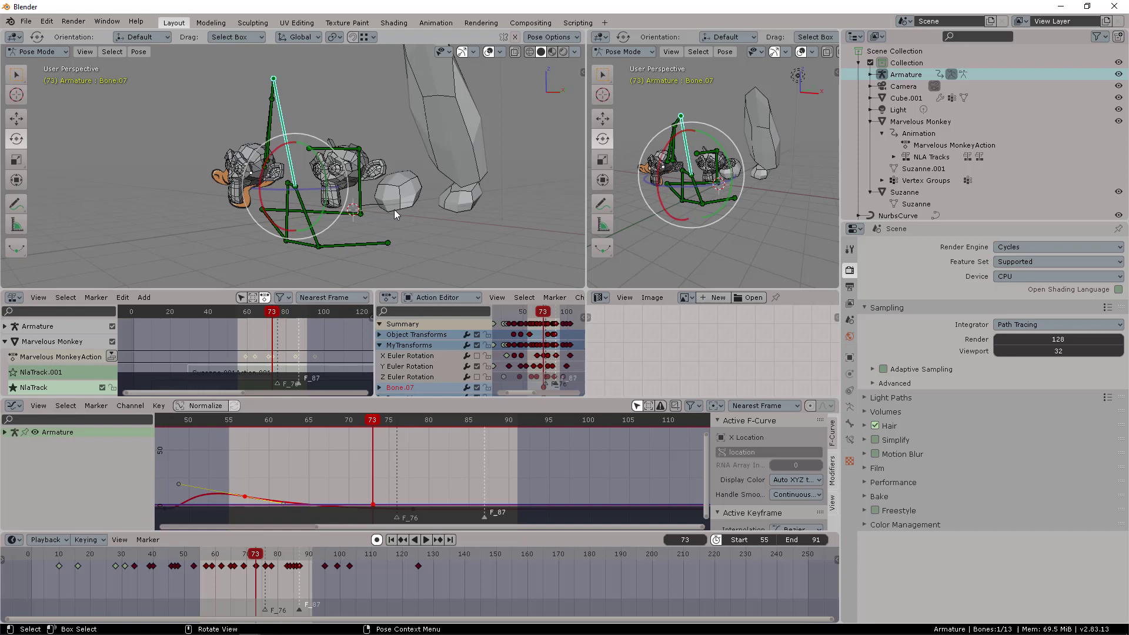
{"action": "left_click", "coordinate": [252, 23]}
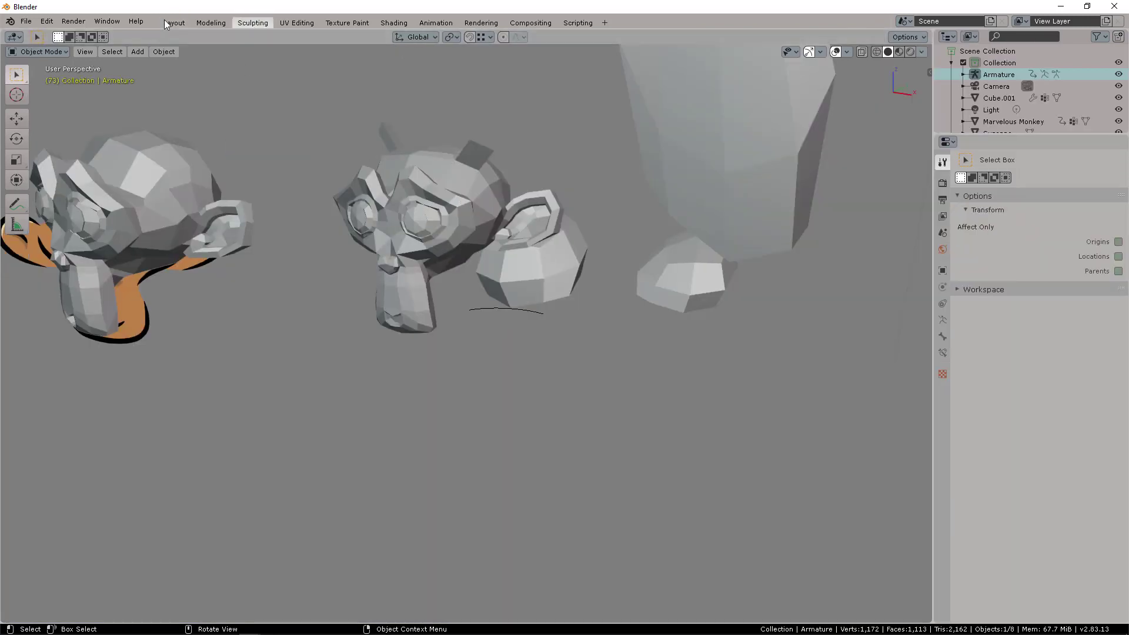
- Select Marvelous Monkey in Layout and switch to the Sculpting workspace
{"action": "key", "text": "ctrl+Page_Up"}
{"action": "key", "text": "ctrl+Page_Up"}
{"action": "left_click", "coordinate": [318, 177]}
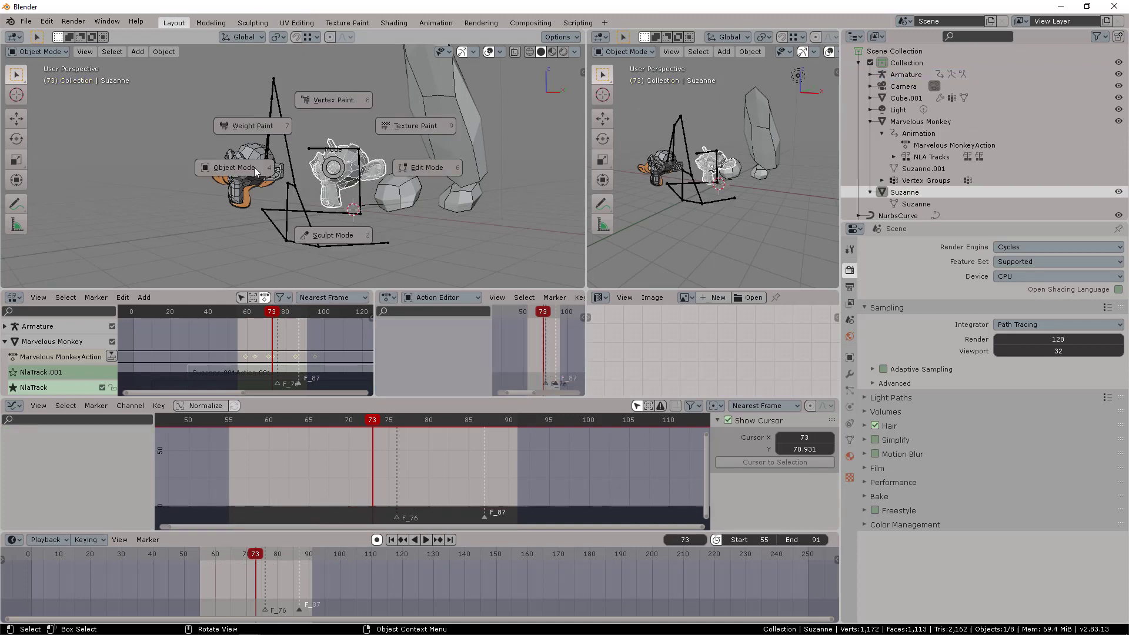
{"action": "left_click", "coordinate": [253, 155]}
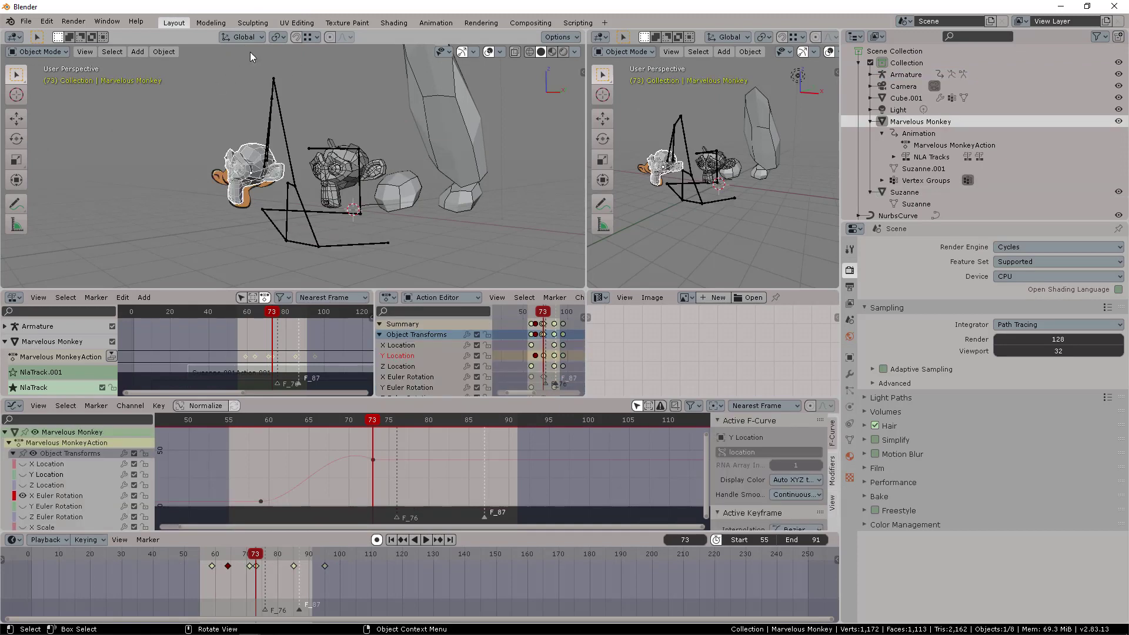
{"action": "left_click", "coordinate": [218, 23]}
{"action": "left_click", "coordinate": [250, 23]}
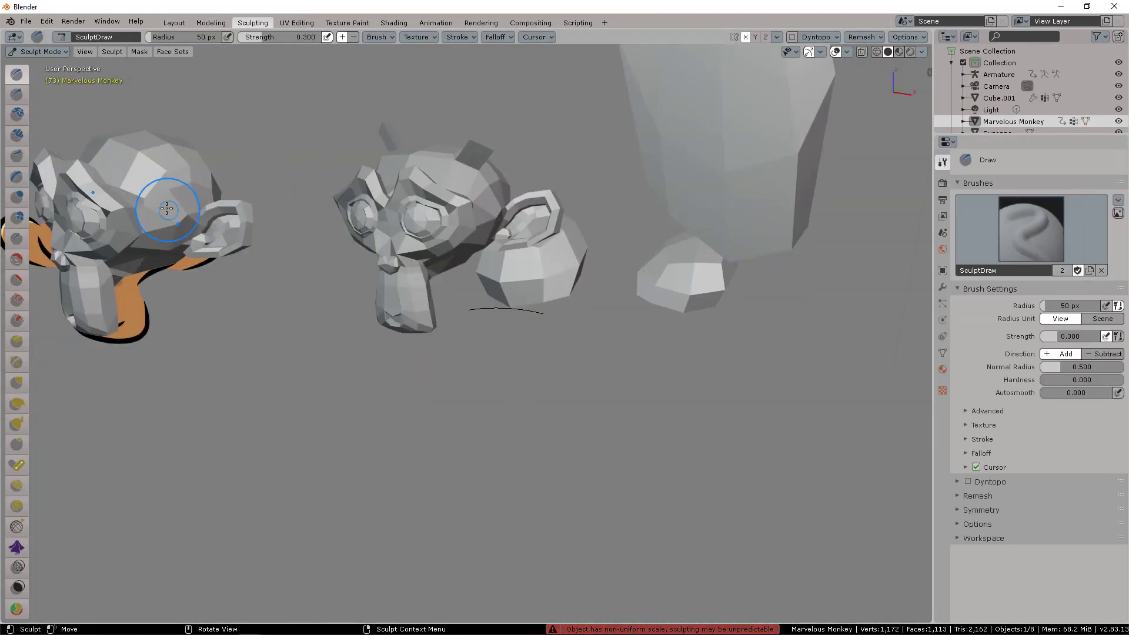
{"action": "middle_click_drag", "start_coordinate": [312, 189], "coordinate": [388, 215]}
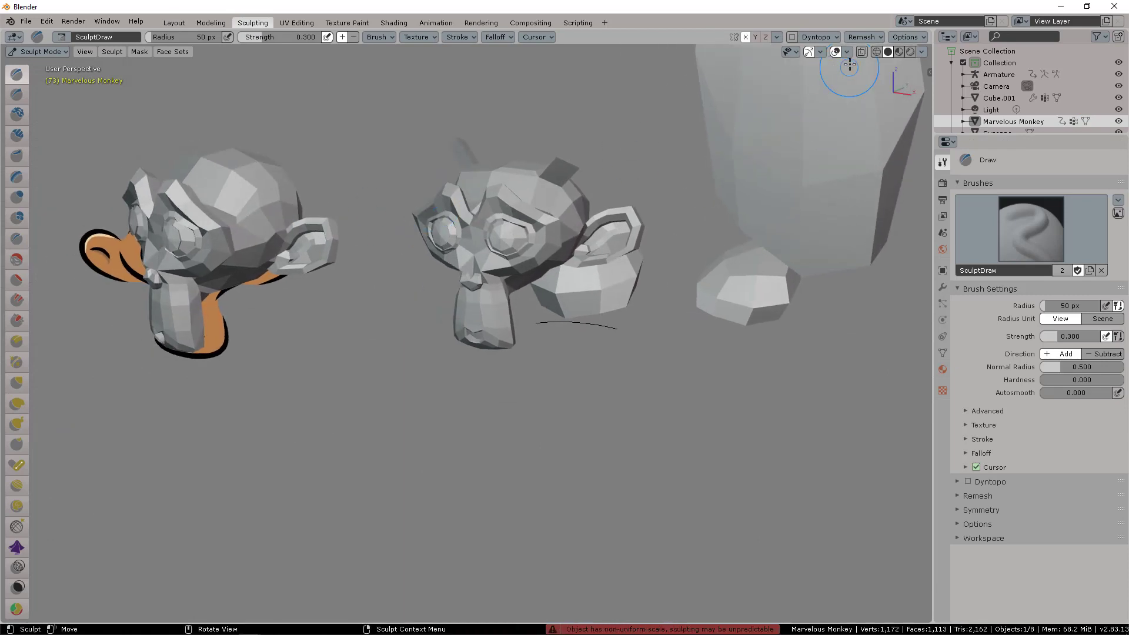
- Turn on the Wireframe overlay, sculpt over the monkey's brow, then return to Layout
{"action": "left_click", "coordinate": [847, 52]}
{"action": "left_click", "coordinate": [846, 53]}
{"action": "left_click", "coordinate": [846, 51]}
{"action": "left_click", "coordinate": [776, 251]}
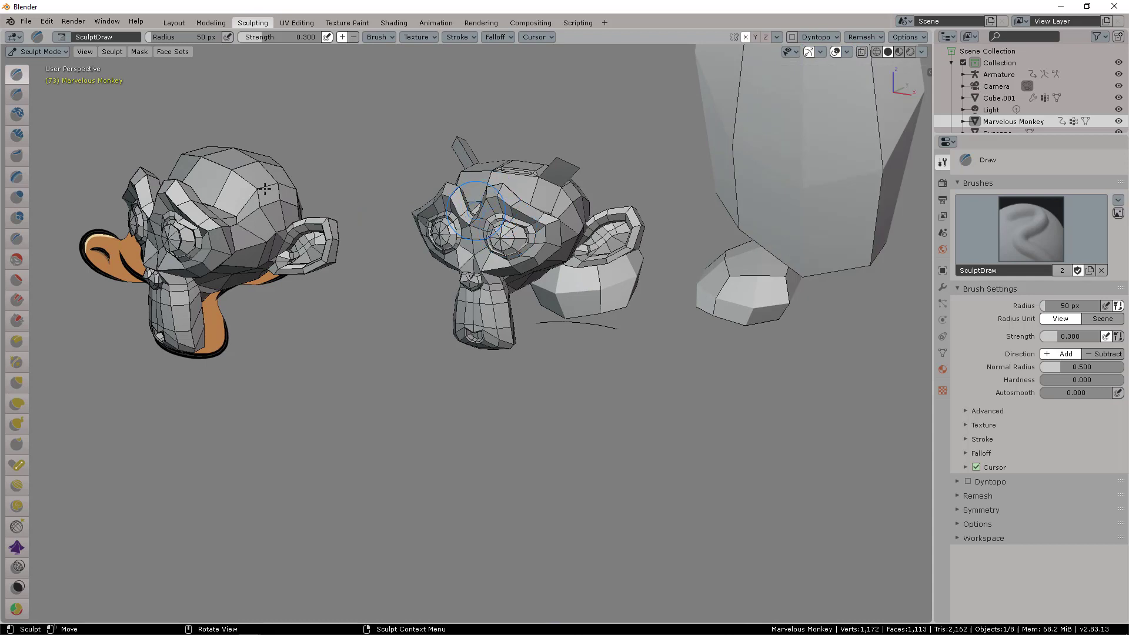
{"action": "mouse_move", "coordinate": [233, 218]}
{"action": "left_mouse_down"}
{"action": "mouse_move", "coordinate": [199, 209]}
{"action": "mouse_move", "coordinate": [167, 267]}
{"action": "mouse_move", "coordinate": [154, 336]}
{"action": "left_mouse_up"}
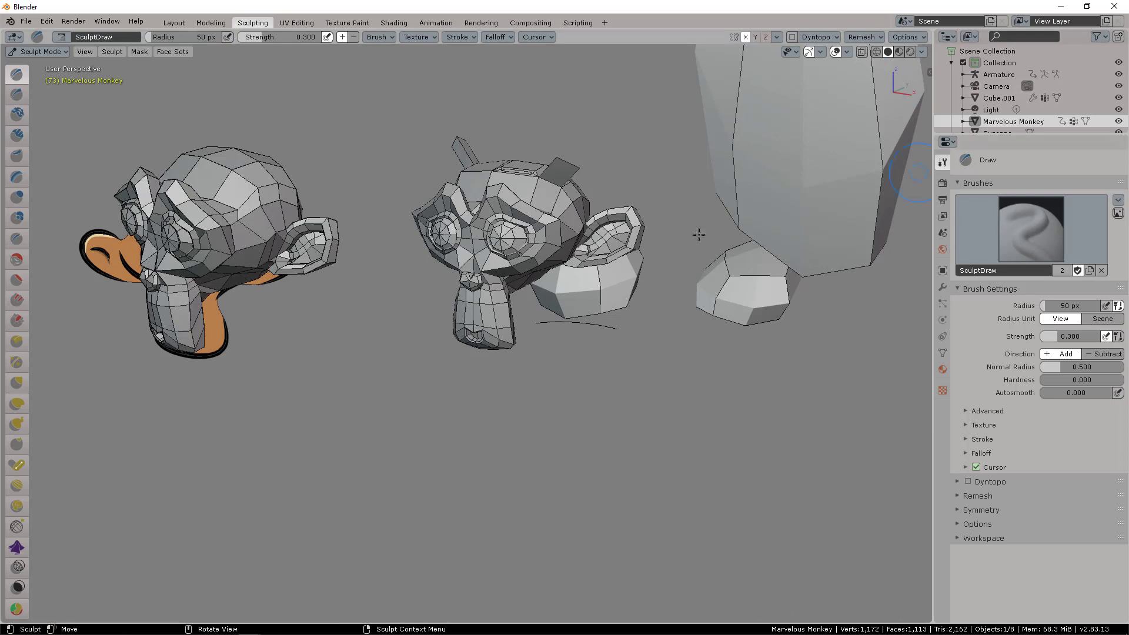
{"action": "mouse_move", "coordinate": [612, 270]}
{"action": "middle_mouse_down"}
{"action": "mouse_move", "coordinate": [686, 179]}
{"action": "mouse_move", "coordinate": [564, 176]}
{"action": "middle_mouse_up"}
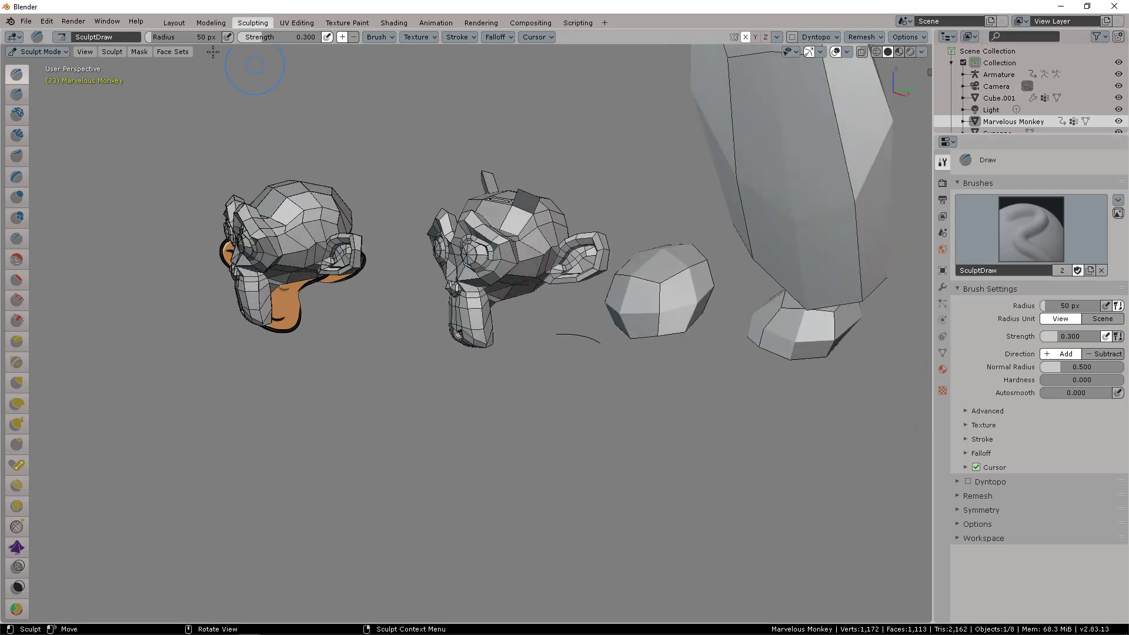
{"action": "left_click", "coordinate": [174, 23]}
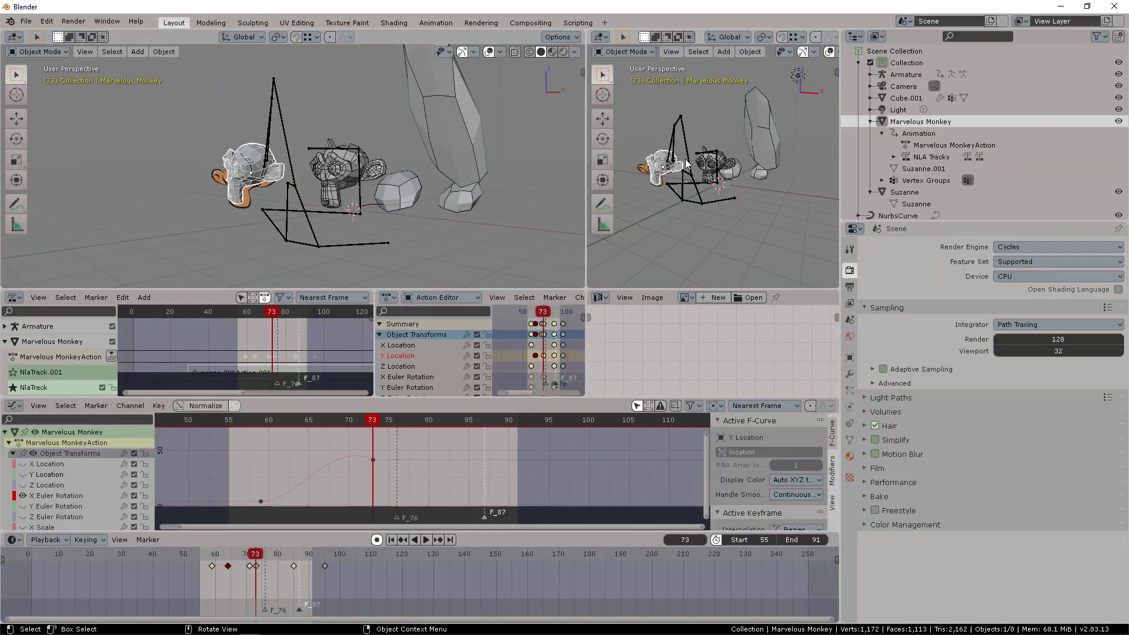